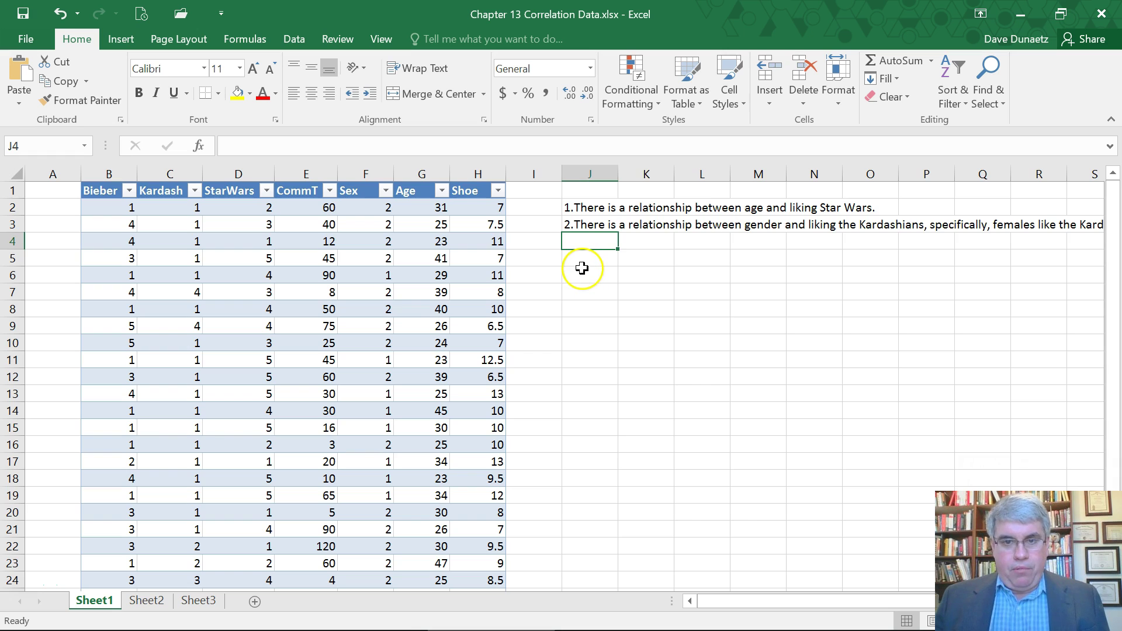
- Type the bold, underlined J5 heading 'Hypothesis: Age is correlated to liking Star Wars (2-tailed hypothesis)'
{"action": "left_click", "coordinate": [582, 262]}
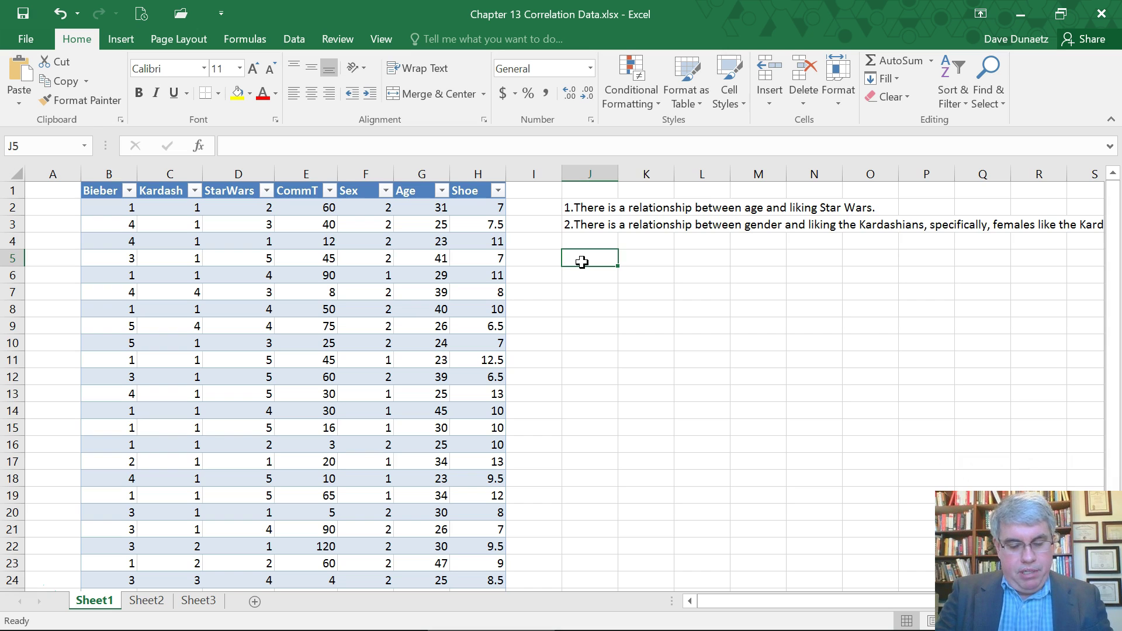
{"action": "key", "text": "ctrl+b"}
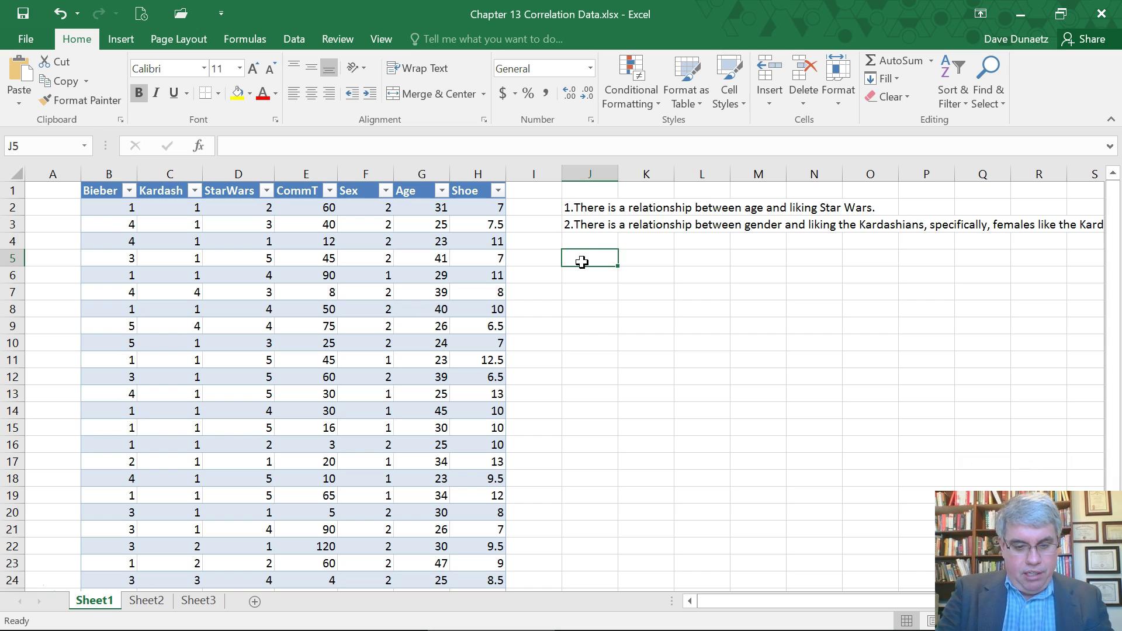
{"action": "key", "text": "ctrl+u"}
{"action": "type", "text": "Hy"}
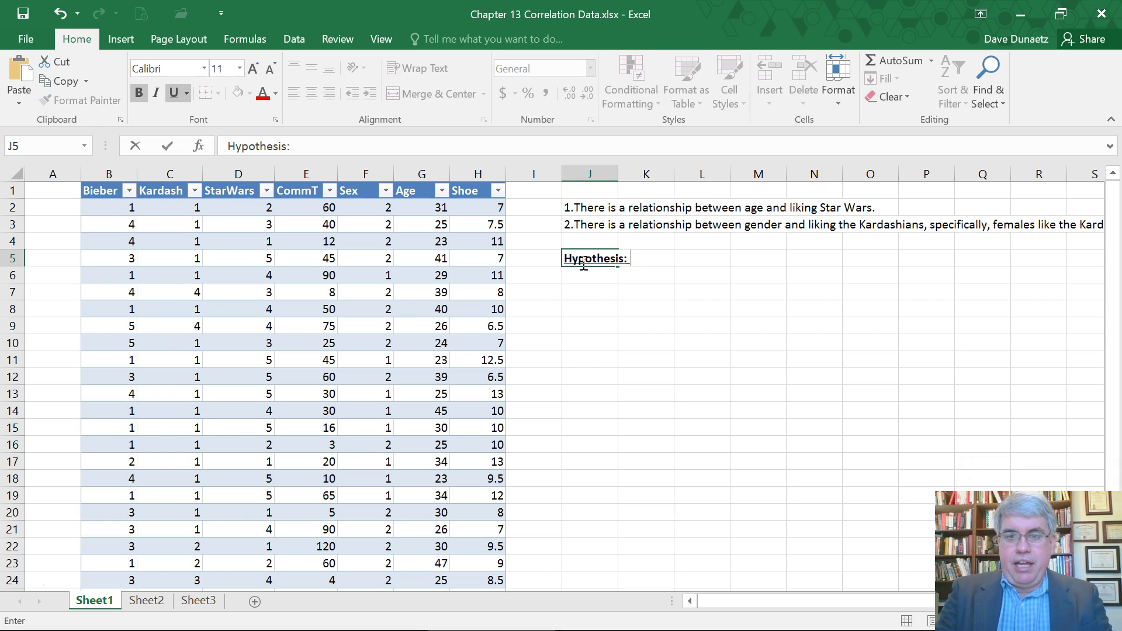
{"action": "type", "text": "pothesis: Age is "}
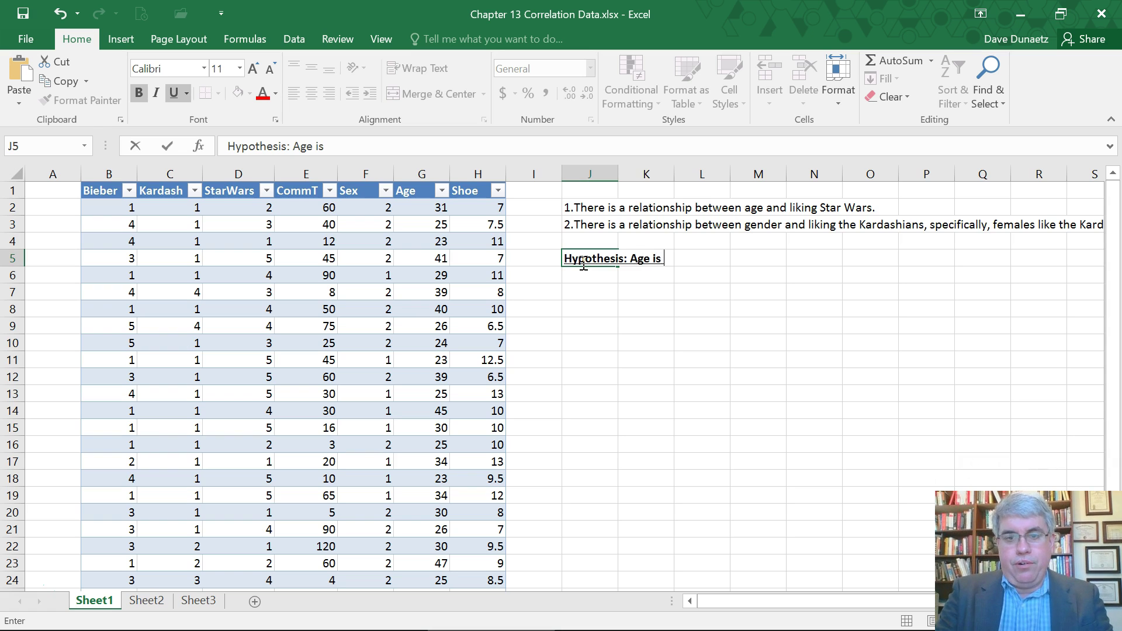
{"action": "type", "text": "correlated to li"}
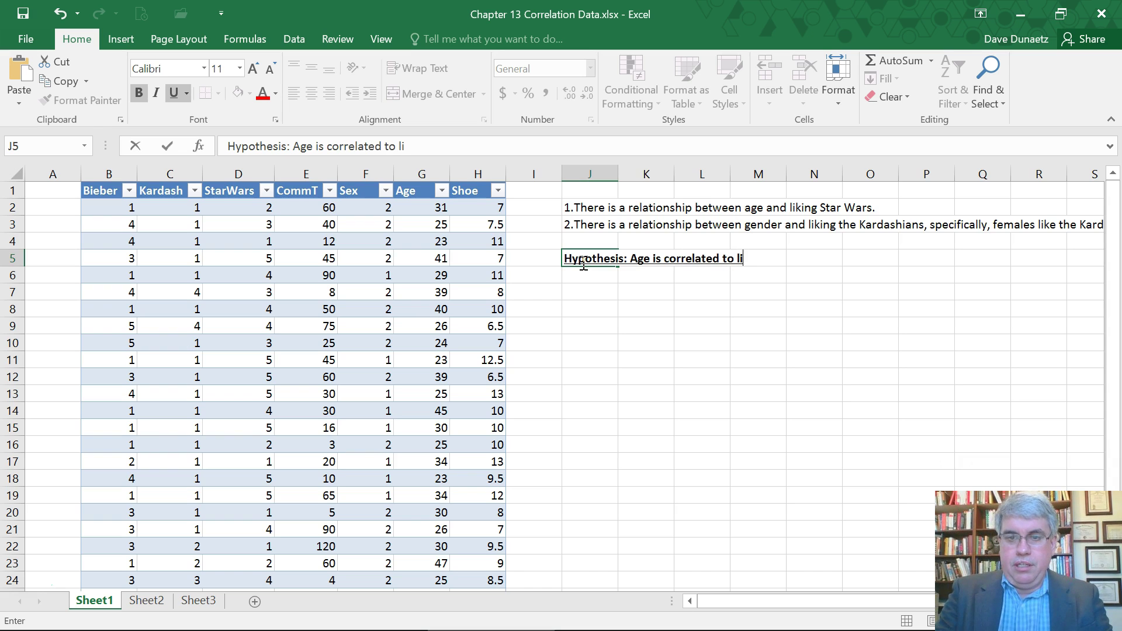
{"action": "type", "text": "k"}
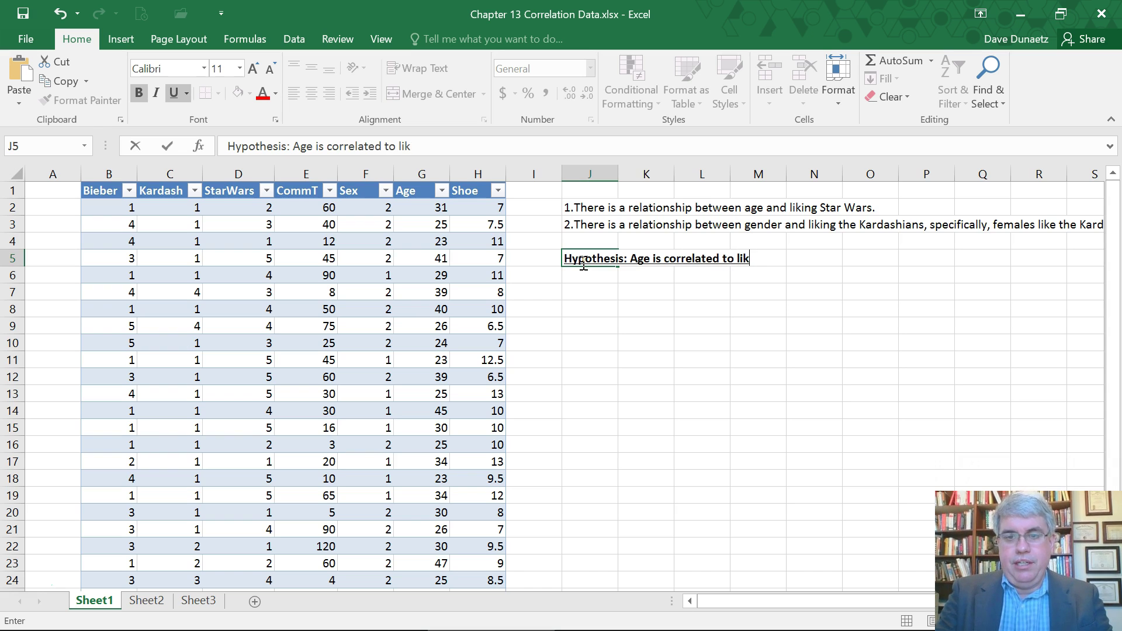
{"action": "type", "text": "ing Star"}
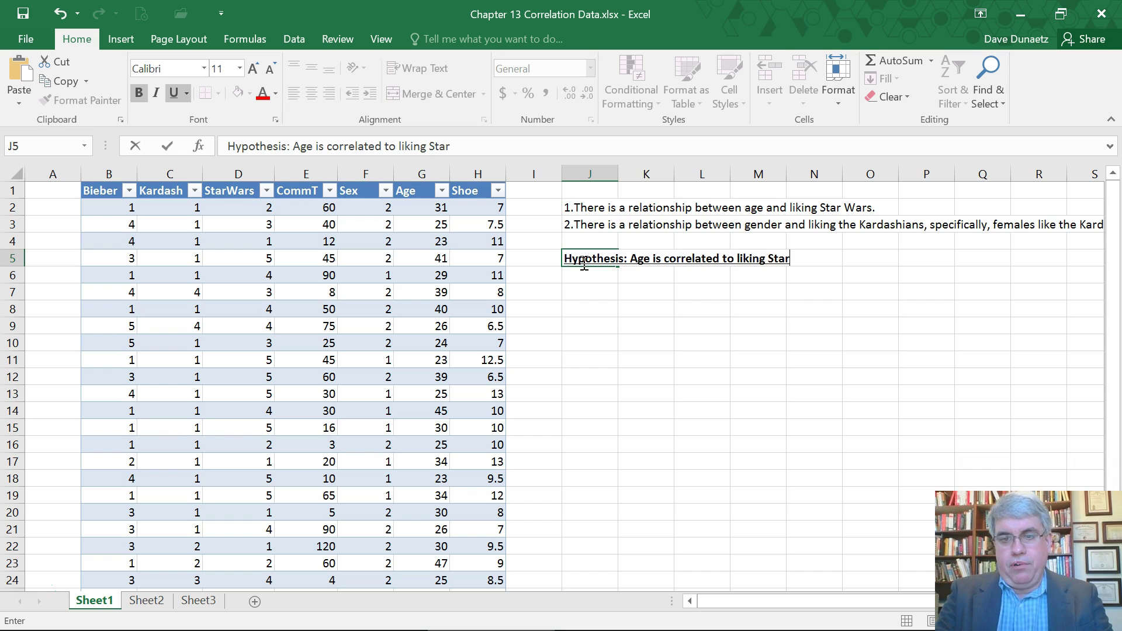
{"action": "type", "text": " Wars (t"}
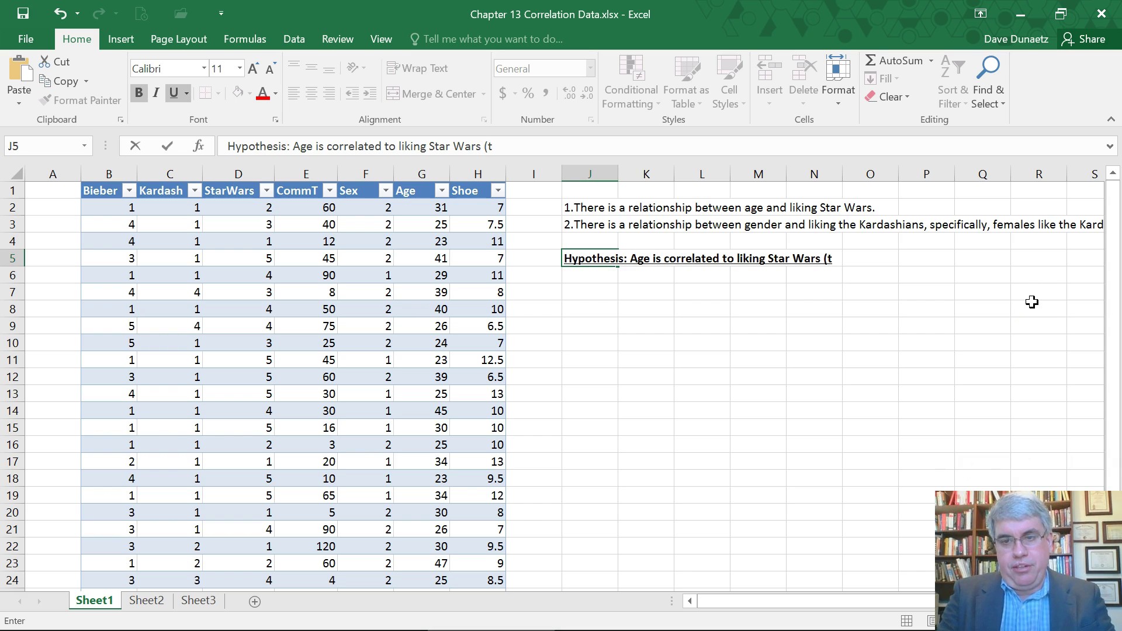
{"action": "key", "text": "BackSpace"}
{"action": "type", "text": "2-tai"}
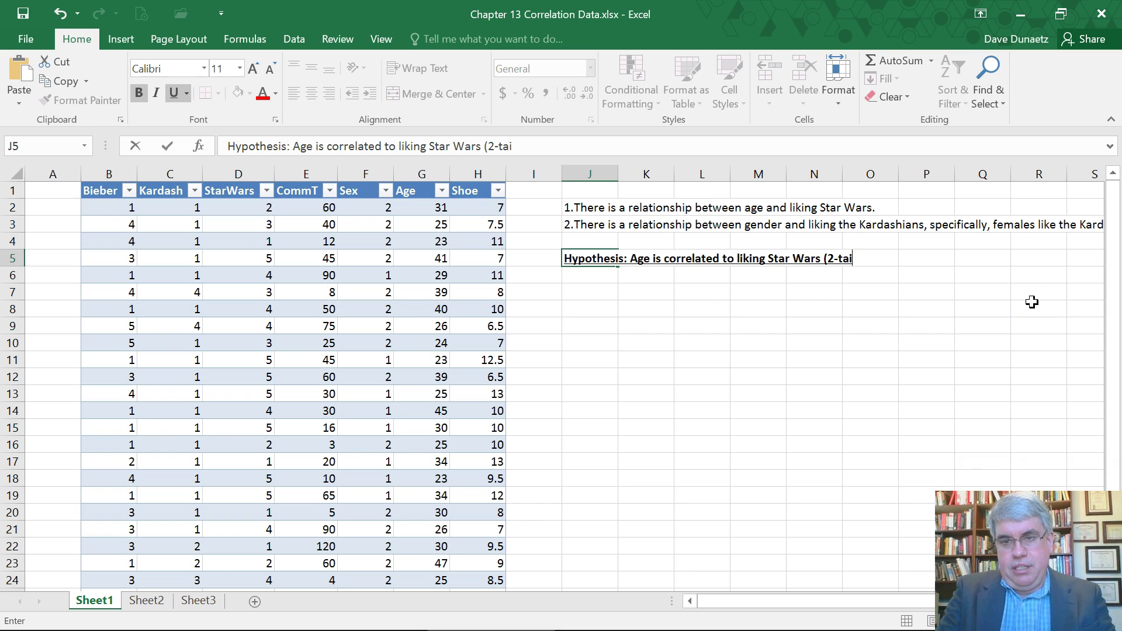
{"action": "type", "text": "led hypotehs"}
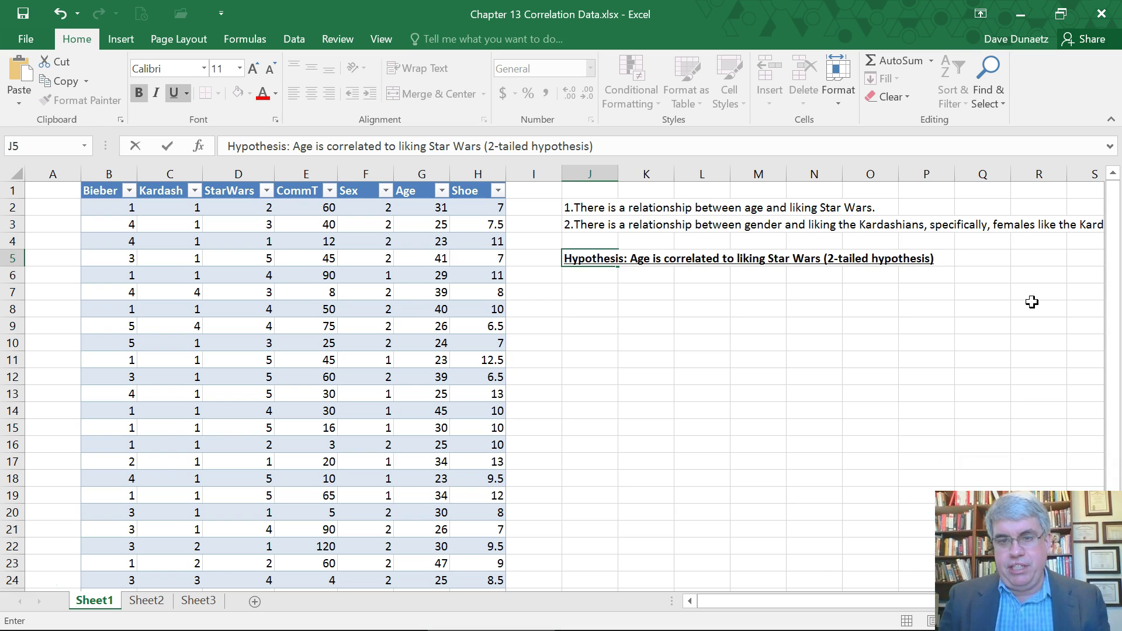
- Commit the heading and launch Regression from the Data tab's Data Analysis list
{"action": "left_click", "coordinate": [586, 294]}
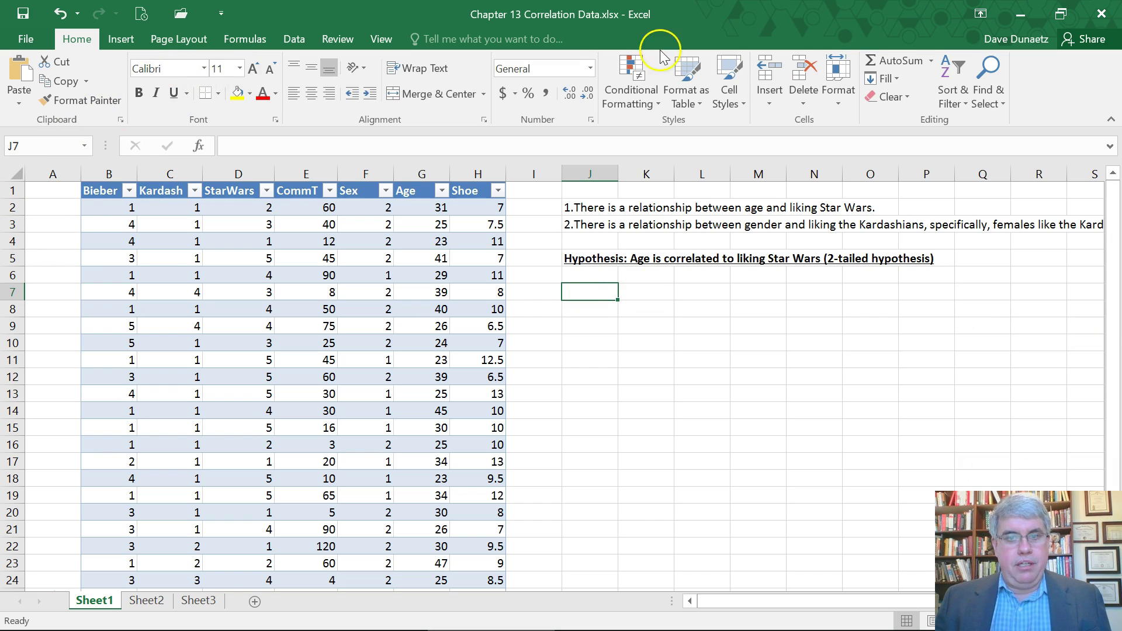
{"action": "left_click", "coordinate": [296, 35]}
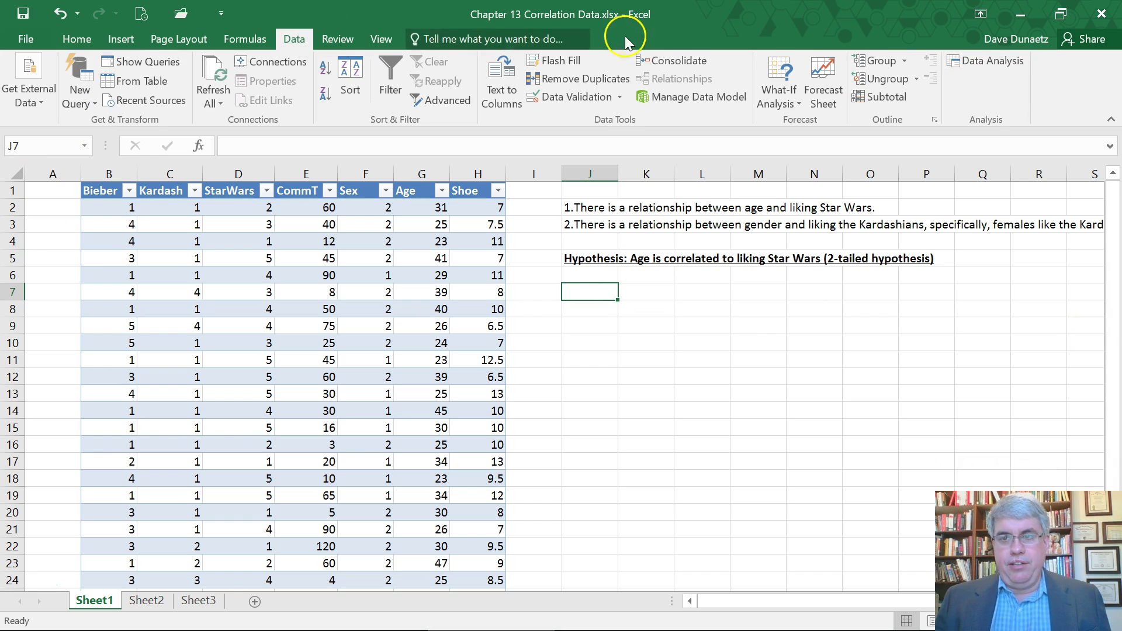
{"action": "left_click", "coordinate": [994, 60]}
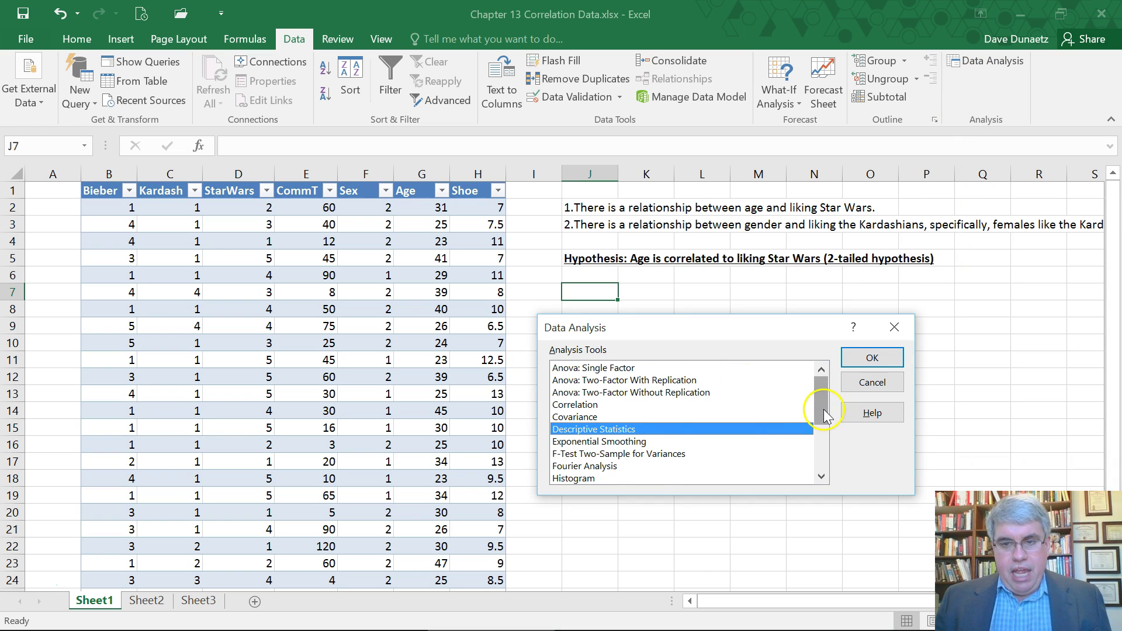
{"action": "mouse_move", "coordinate": [822, 409]}
{"action": "left_mouse_down"}
{"action": "mouse_move", "coordinate": [824, 441]}
{"action": "mouse_move", "coordinate": [828, 417]}
{"action": "mouse_move", "coordinate": [830, 427]}
{"action": "left_mouse_up"}
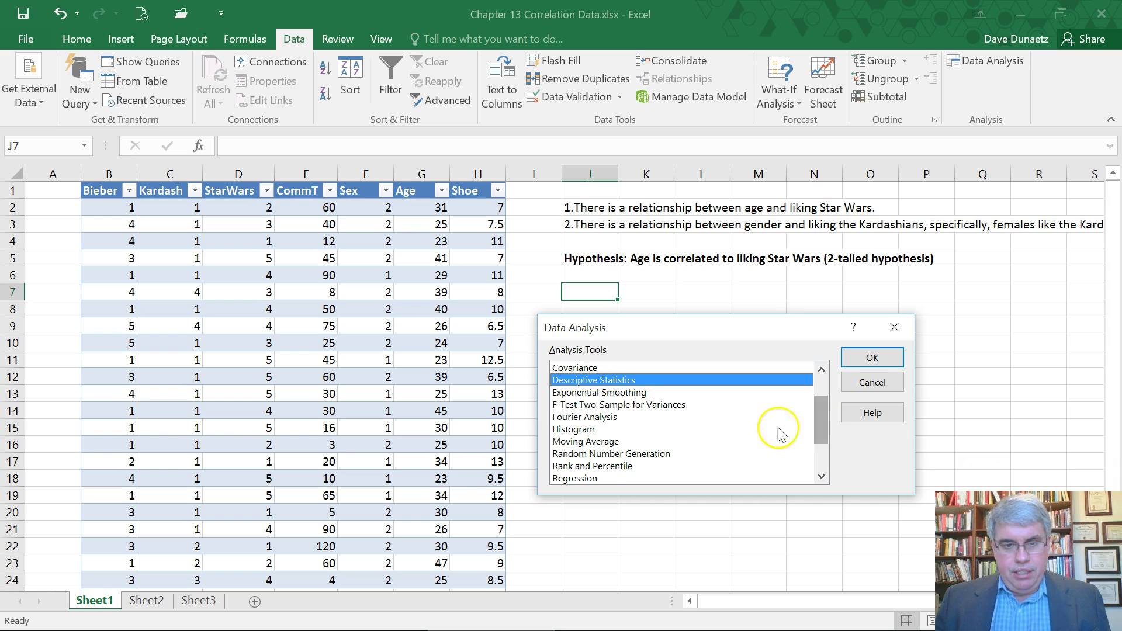
{"action": "left_click", "coordinate": [573, 478]}
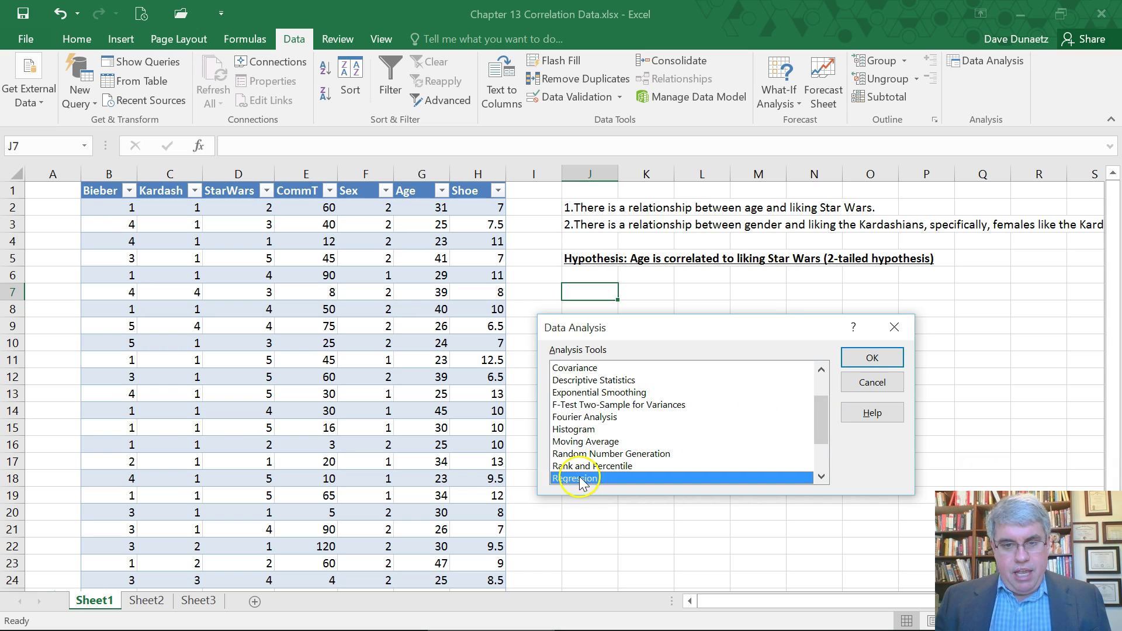
{"action": "left_click", "coordinate": [871, 357]}
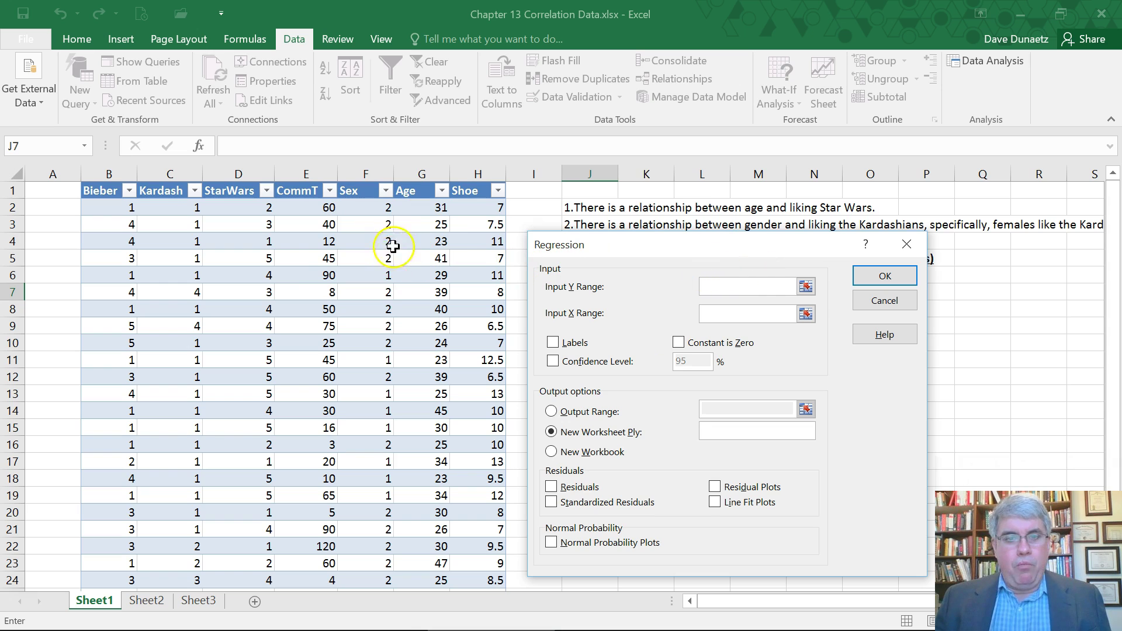
- Set the Y input range to the StarWars column, D1:D26
{"action": "left_click", "coordinate": [414, 189]}
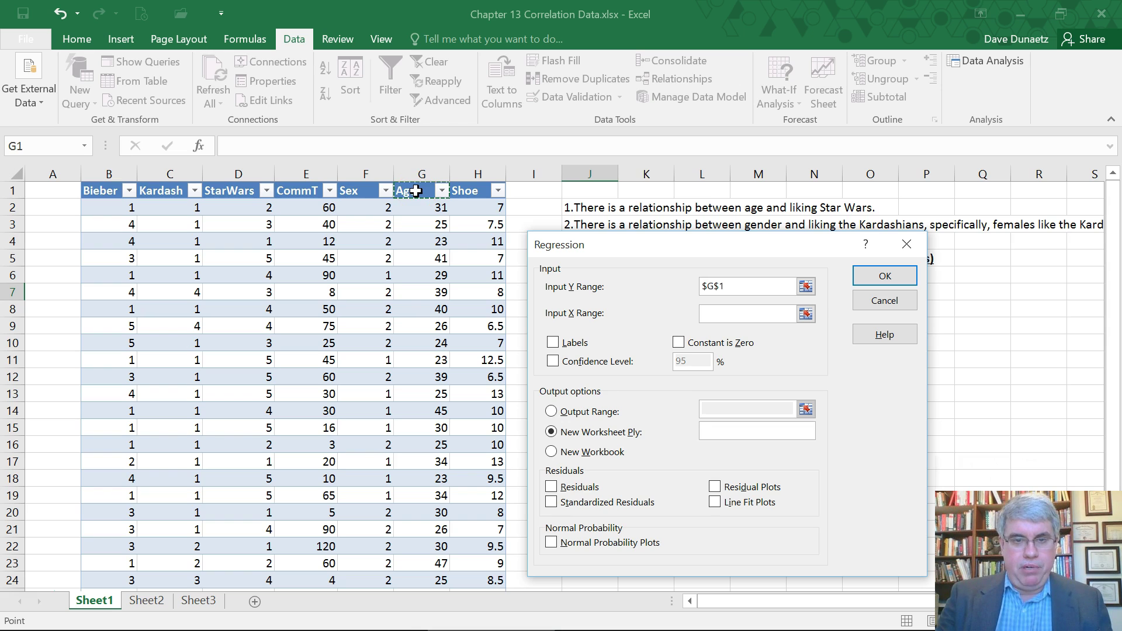
{"action": "key", "text": "BackSpace"}
{"action": "key", "text": "BackSpace"}
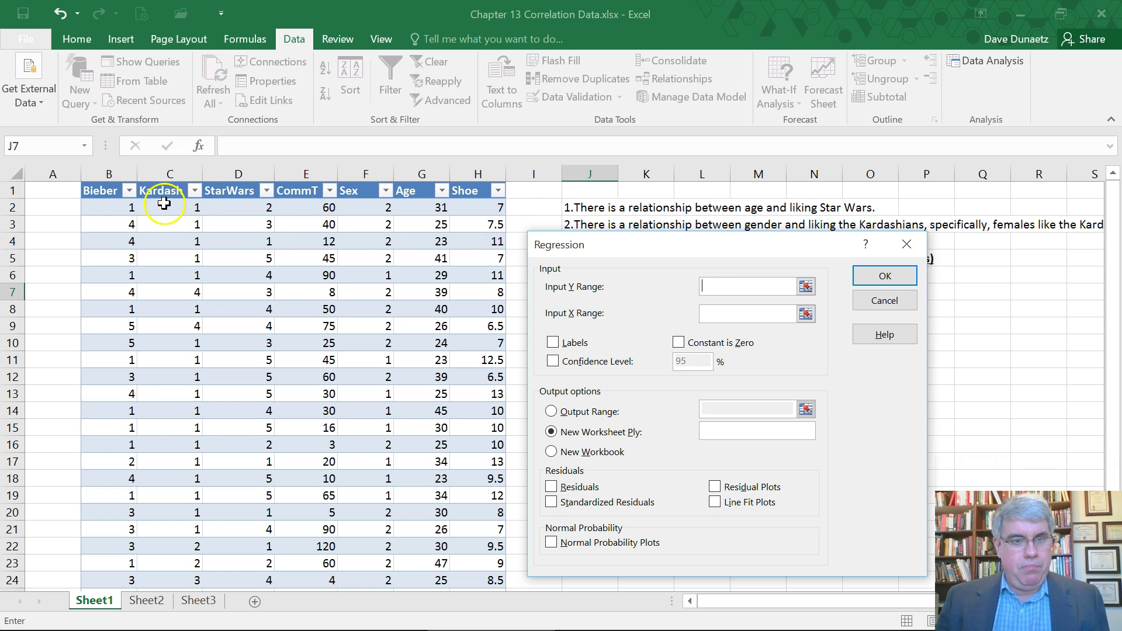
{"action": "left_click", "coordinate": [224, 192]}
{"action": "key", "text": "shift+Down"}
{"action": "key", "text": "shift+Down"}
{"action": "key", "text": "shift+Down"}
{"action": "key", "text": "shift+Down"}
{"action": "key", "text": "shift+Down"}
{"action": "key", "text": "shift+Down"}
{"action": "key", "text": "shift+Down"}
{"action": "key", "text": "shift+Down"}
{"action": "key", "text": "shift+Down"}
{"action": "key", "text": "shift+Down"}
{"action": "key", "text": "shift+Down"}
{"action": "key", "text": "shift+Down"}
{"action": "key", "text": "shift+Down"}
{"action": "key", "text": "shift+Down"}
{"action": "key", "text": "shift+Down"}
{"action": "key", "text": "shift+Down"}
{"action": "key", "text": "shift+Down"}
{"action": "key", "text": "shift+Down"}
{"action": "key", "text": "shift+Down"}
{"action": "key", "text": "shift+Down"}
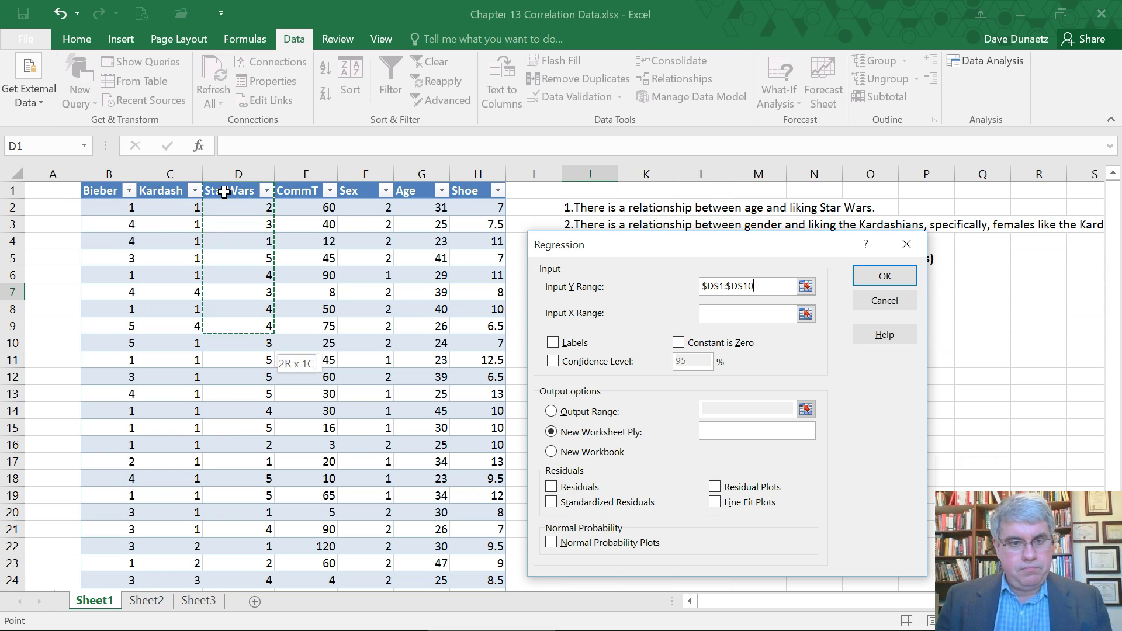
{"action": "key", "text": "shift+Up"}
{"action": "key", "text": "shift+Up"}
{"action": "key", "text": "shift+Up"}
{"action": "key", "text": "shift+Up"}
{"action": "key", "text": "shift+Up"}
{"action": "key", "text": "shift+Up"}
{"action": "key", "text": "shift+Up"}
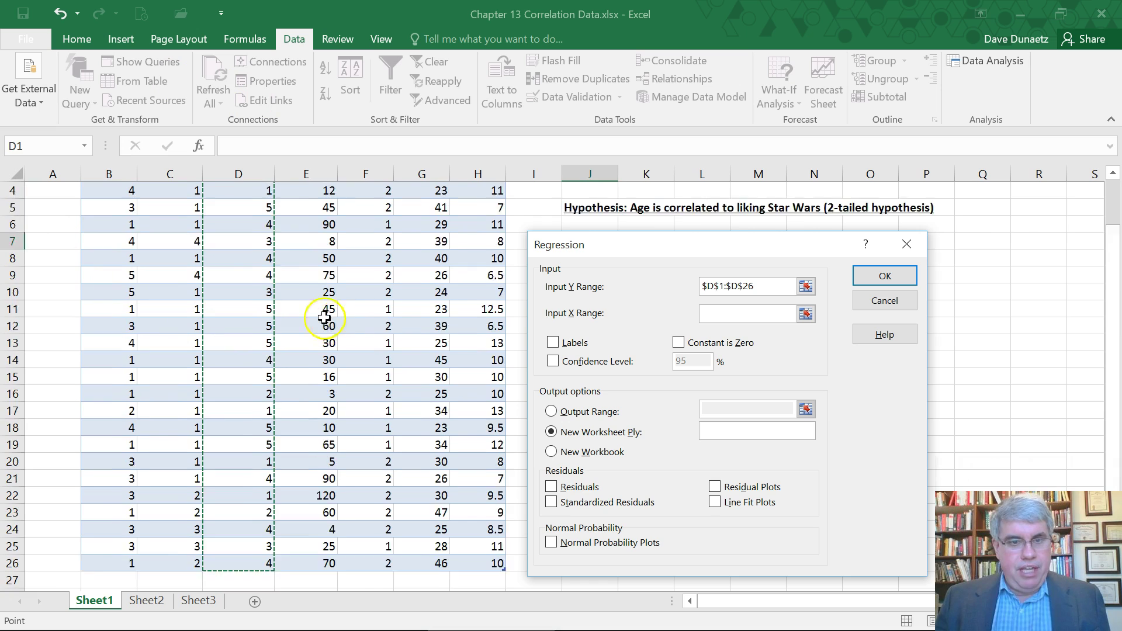
{"action": "scroll", "coordinate": [328, 320], "scroll_direction": "up", "scroll_amount": 3}
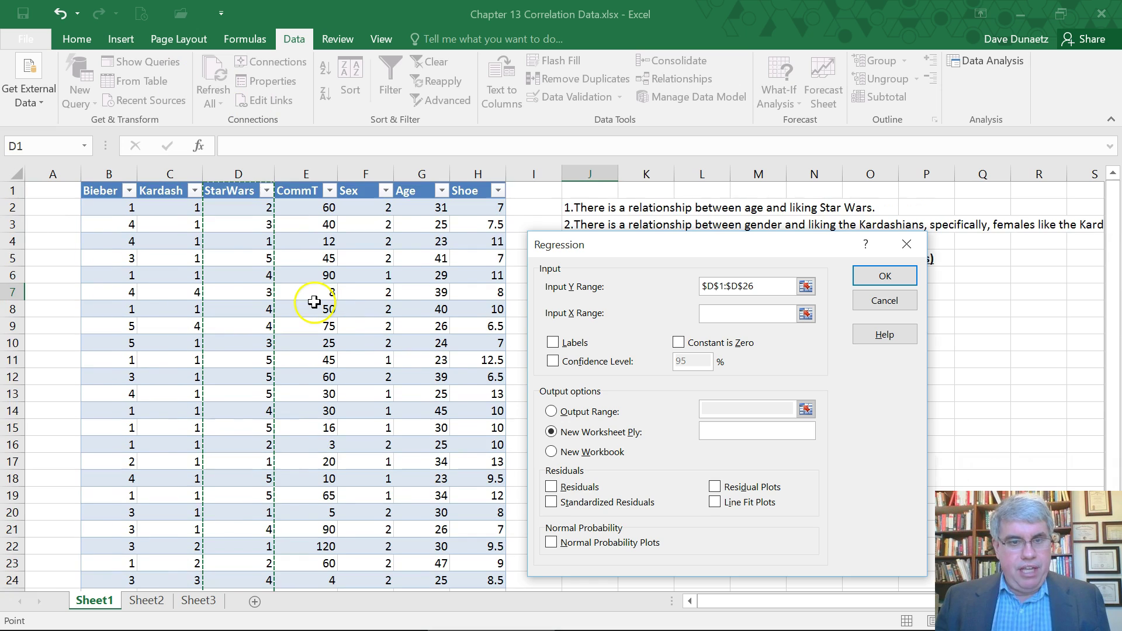
- Set the X input range to the Age column, G1:G26, and tick Labels
{"action": "left_click", "coordinate": [718, 314]}
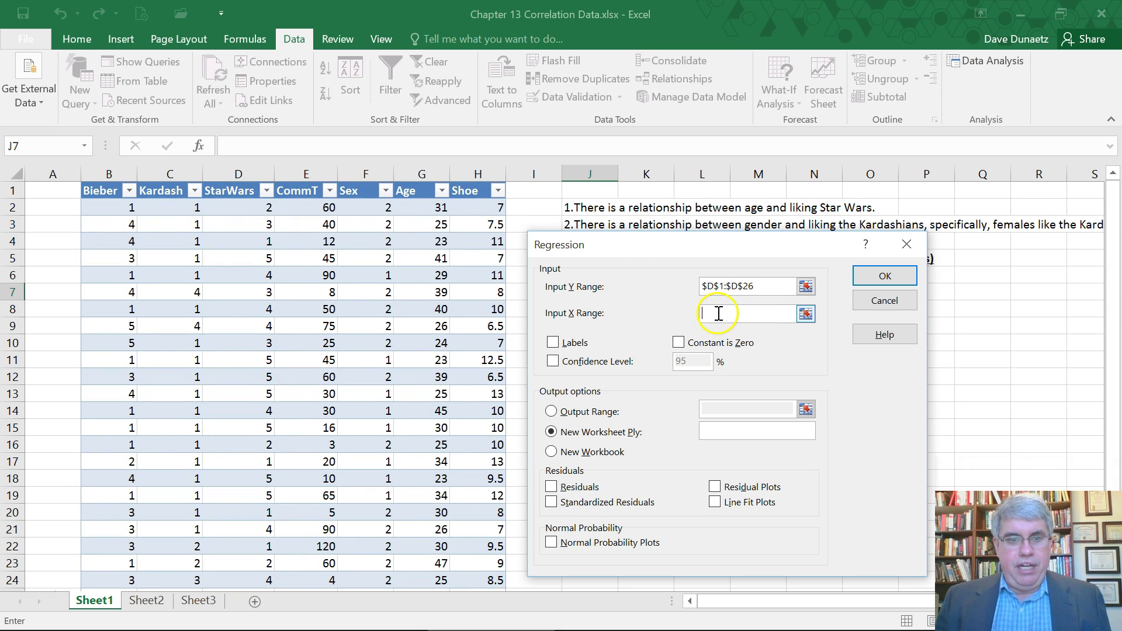
{"action": "left_click", "coordinate": [417, 194]}
{"action": "key", "text": "shift+Down"}
{"action": "key", "text": "shift+Down"}
{"action": "key", "text": "shift+Down"}
{"action": "key", "text": "shift+Down"}
{"action": "key", "text": "shift+Down"}
{"action": "key", "text": "shift+Down"}
{"action": "key", "text": "shift+Down"}
{"action": "key", "text": "shift+Down"}
{"action": "key", "text": "shift+Down"}
{"action": "key", "text": "shift+Down"}
{"action": "key", "text": "shift+Down"}
{"action": "key", "text": "shift+Down"}
{"action": "key", "text": "shift+Down"}
{"action": "key", "text": "shift+Down"}
{"action": "key", "text": "shift+Down"}
{"action": "key", "text": "shift+Down"}
{"action": "key", "text": "shift+Down"}
{"action": "key", "text": "shift+Down"}
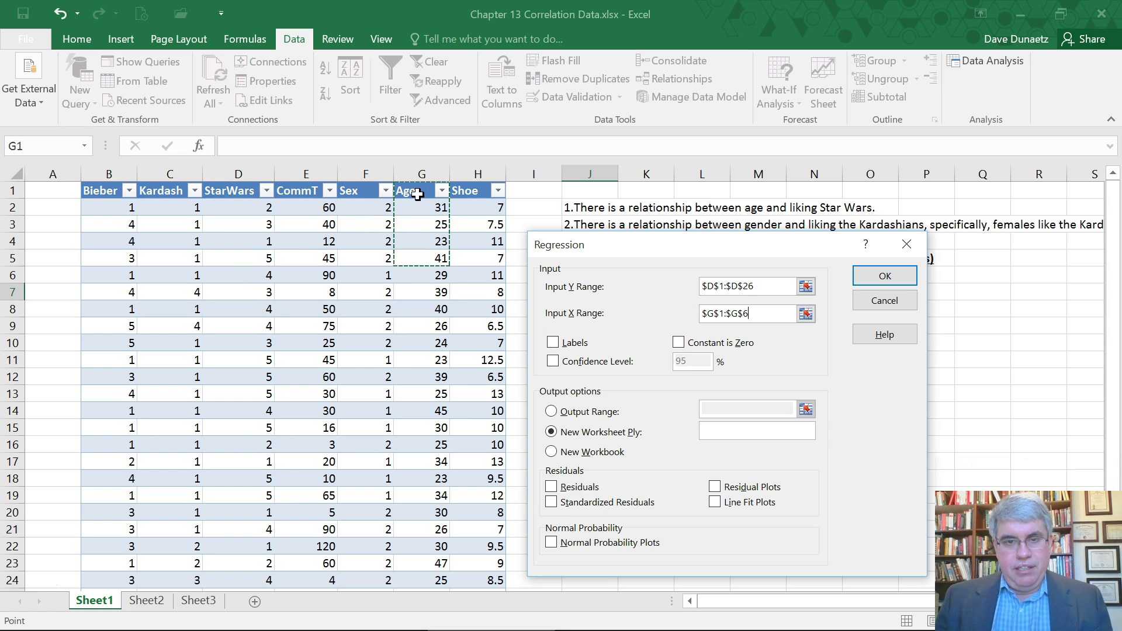
{"action": "key", "text": "shift+Down"}
{"action": "key", "text": "shift+Down"}
{"action": "key", "text": "shift+Down"}
{"action": "key", "text": "shift+Down"}
{"action": "key", "text": "shift+Down"}
{"action": "key", "text": "shift+Down"}
{"action": "key", "text": "shift+Down"}
{"action": "key", "text": "shift+Down"}
{"action": "key", "text": "shift+Up"}
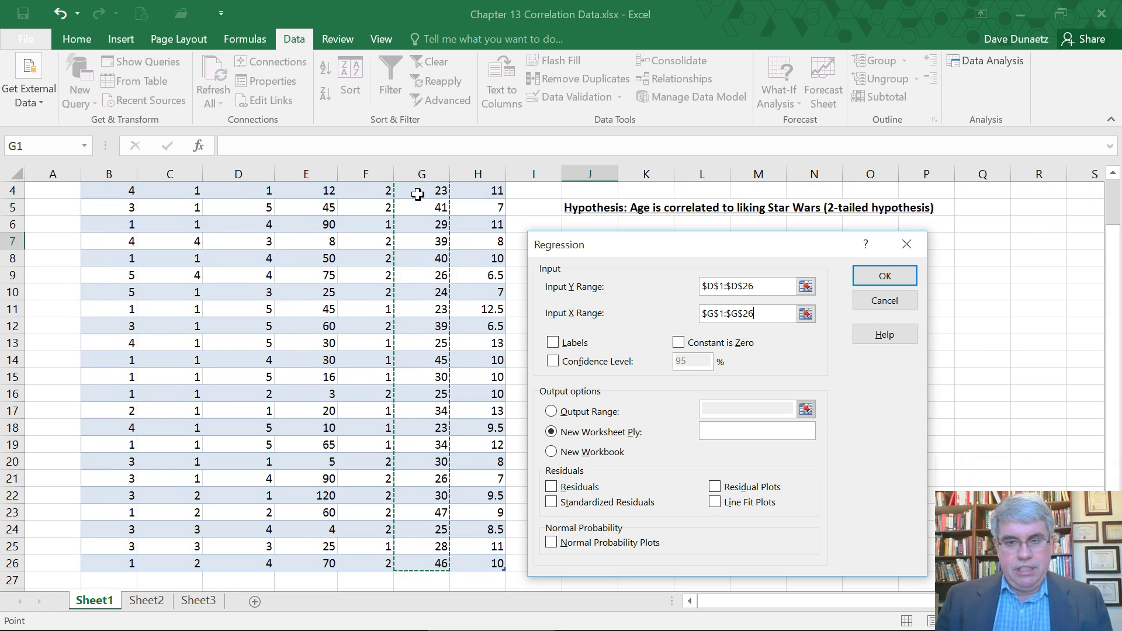
{"action": "left_click", "coordinate": [553, 344]}
- Send the regression output to the range starting at J6
{"action": "scroll", "coordinate": [374, 358], "scroll_direction": "up", "scroll_amount": 1}
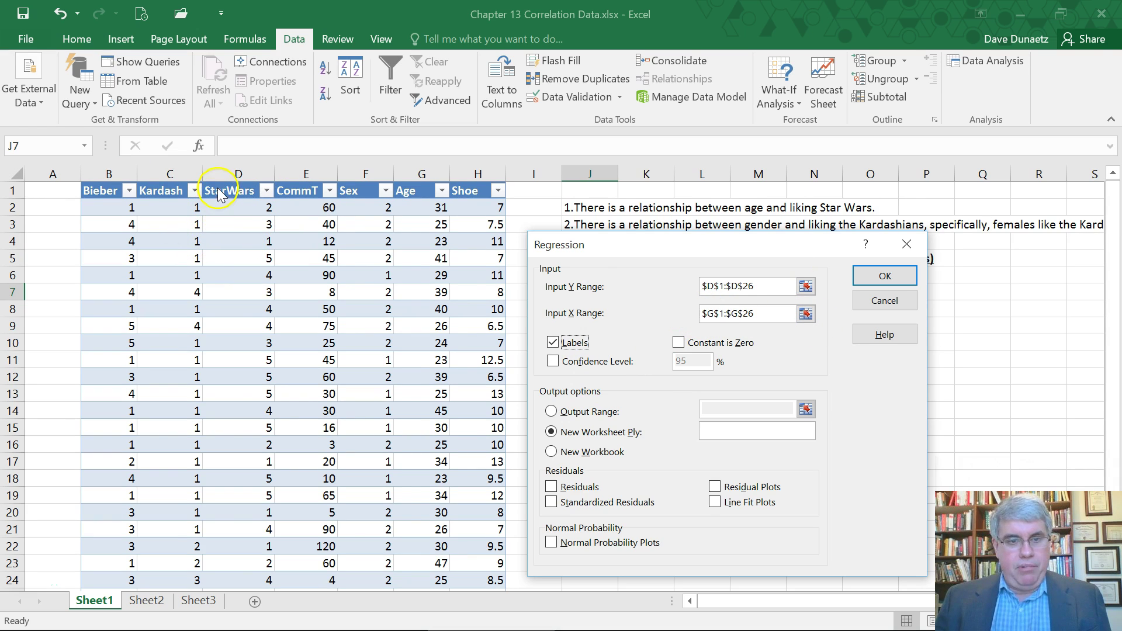
{"action": "left_click", "coordinate": [576, 413]}
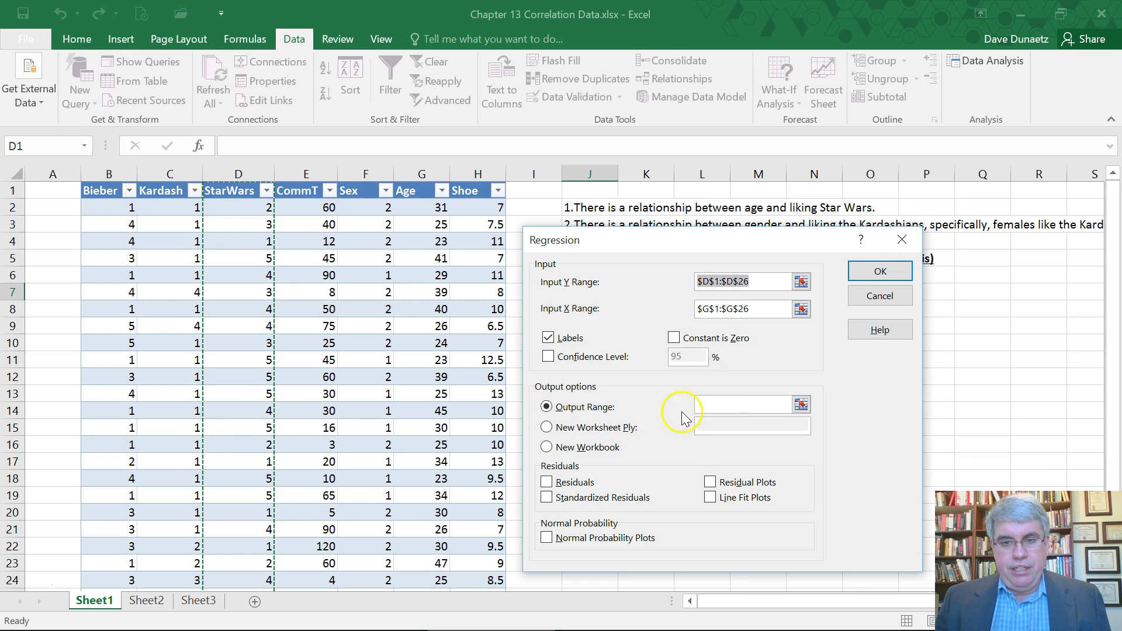
{"action": "left_click", "coordinate": [716, 406]}
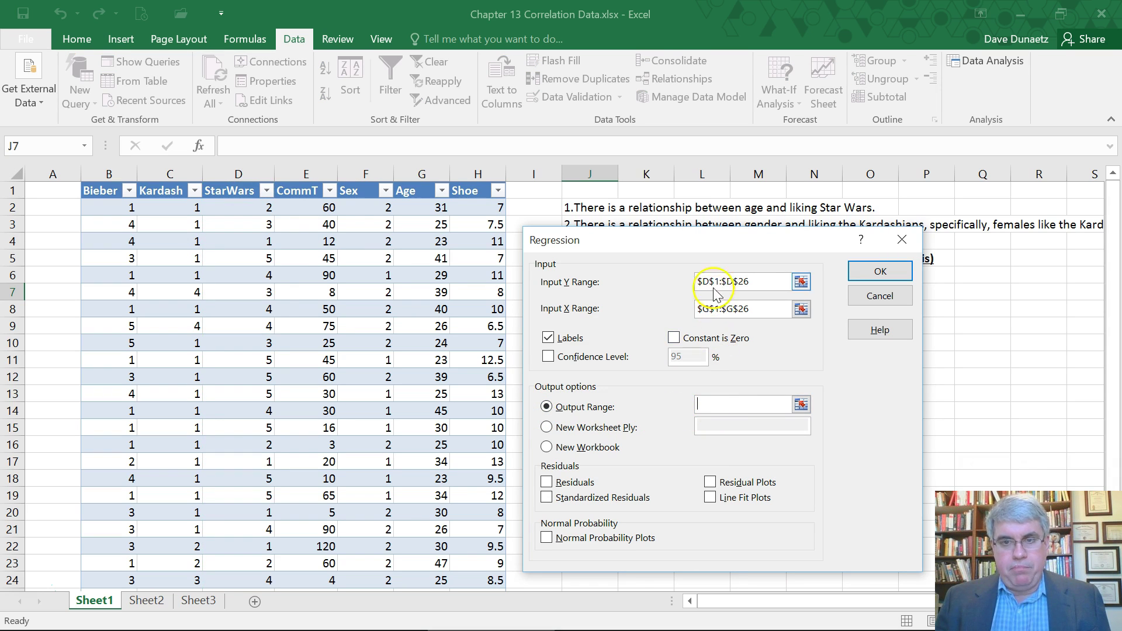
{"action": "left_click_drag", "start_coordinate": [704, 233], "coordinate": [725, 358]}
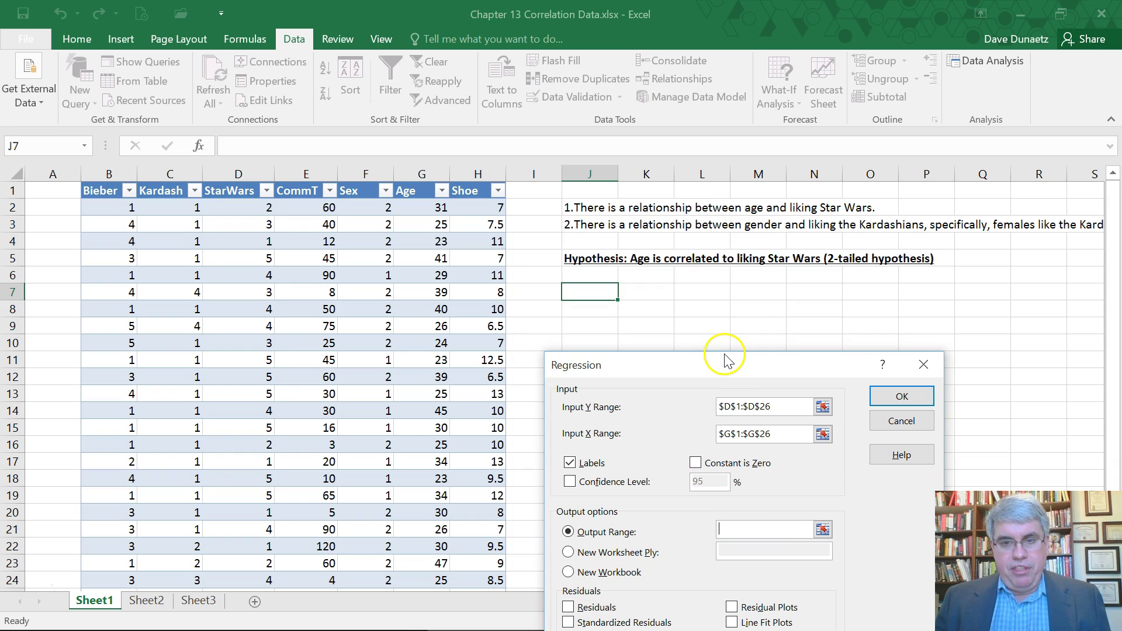
{"action": "left_click", "coordinate": [584, 273]}
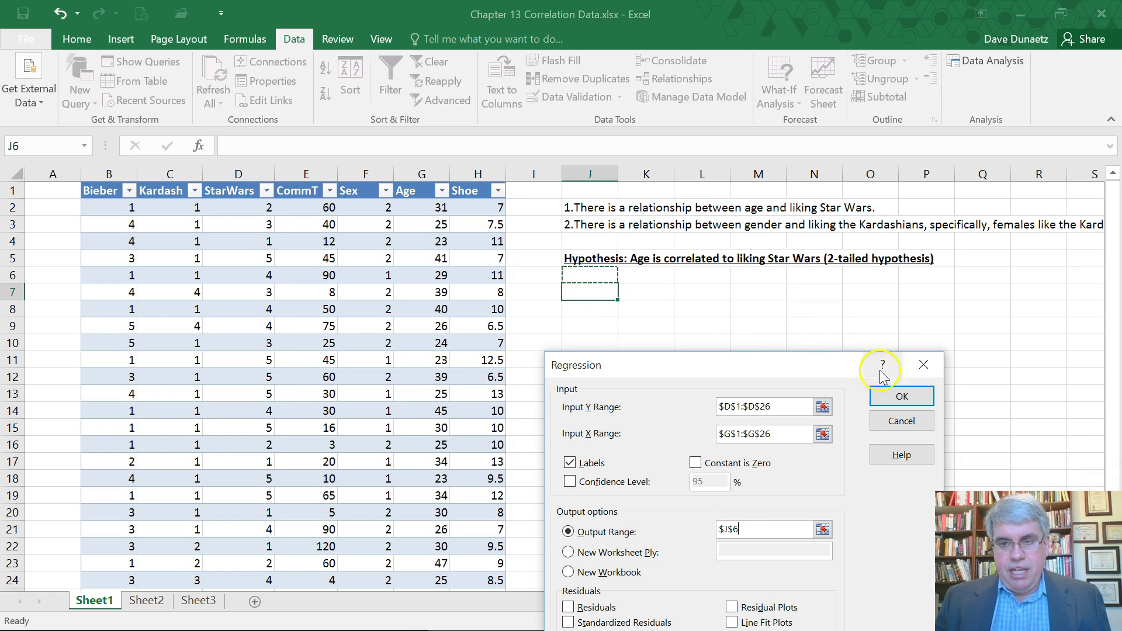
- Run the regression and format its output as Number with two decimals
{"action": "left_click", "coordinate": [897, 395]}
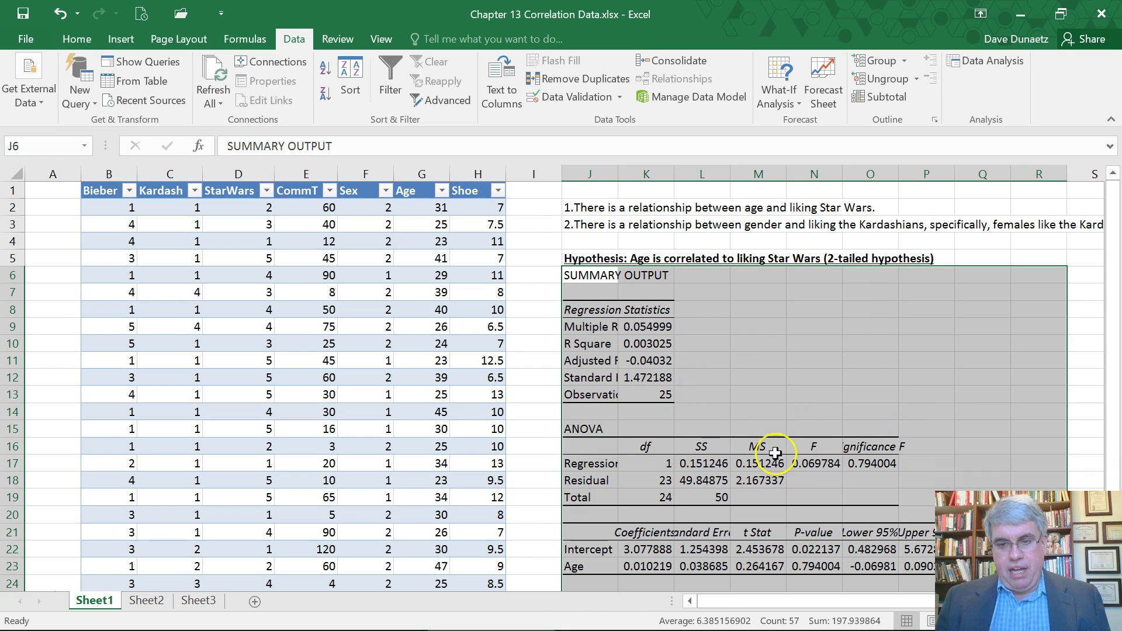
{"action": "scroll", "coordinate": [775, 454], "scroll_direction": "down", "scroll_amount": 2}
{"action": "scroll", "coordinate": [765, 445], "scroll_direction": "up", "scroll_amount": 2}
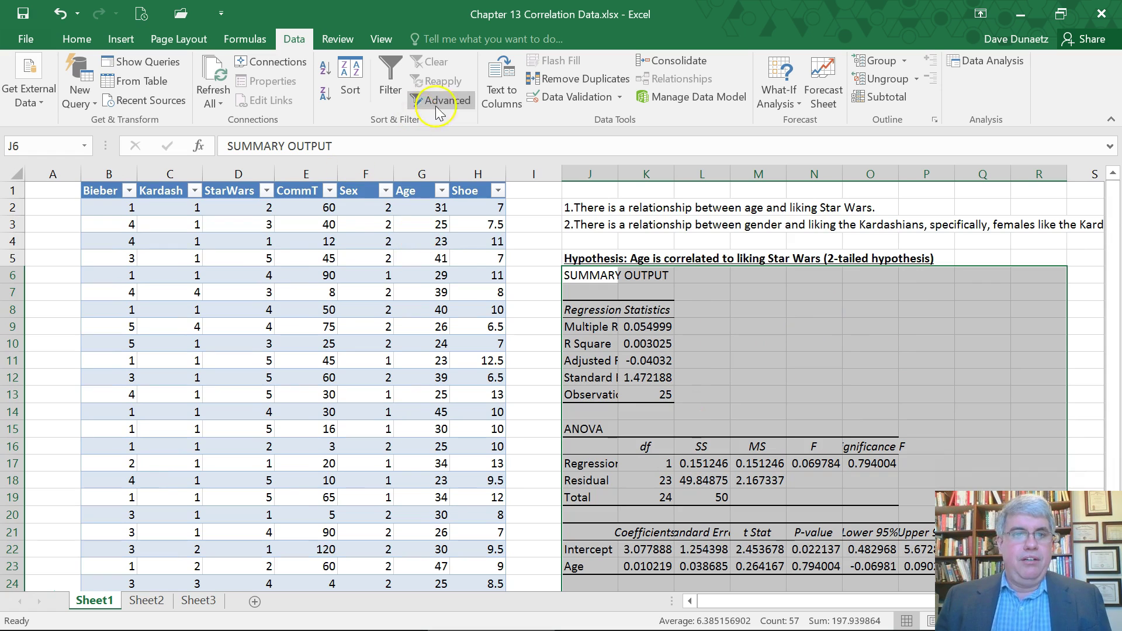
{"action": "left_click", "coordinate": [72, 42]}
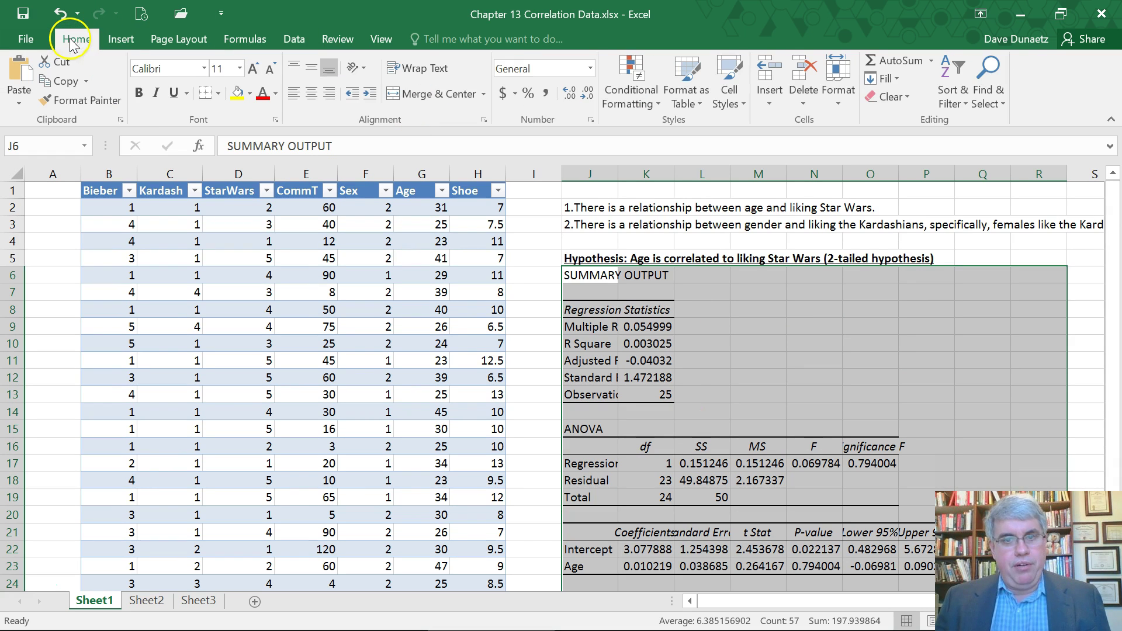
{"action": "left_click", "coordinate": [591, 69]}
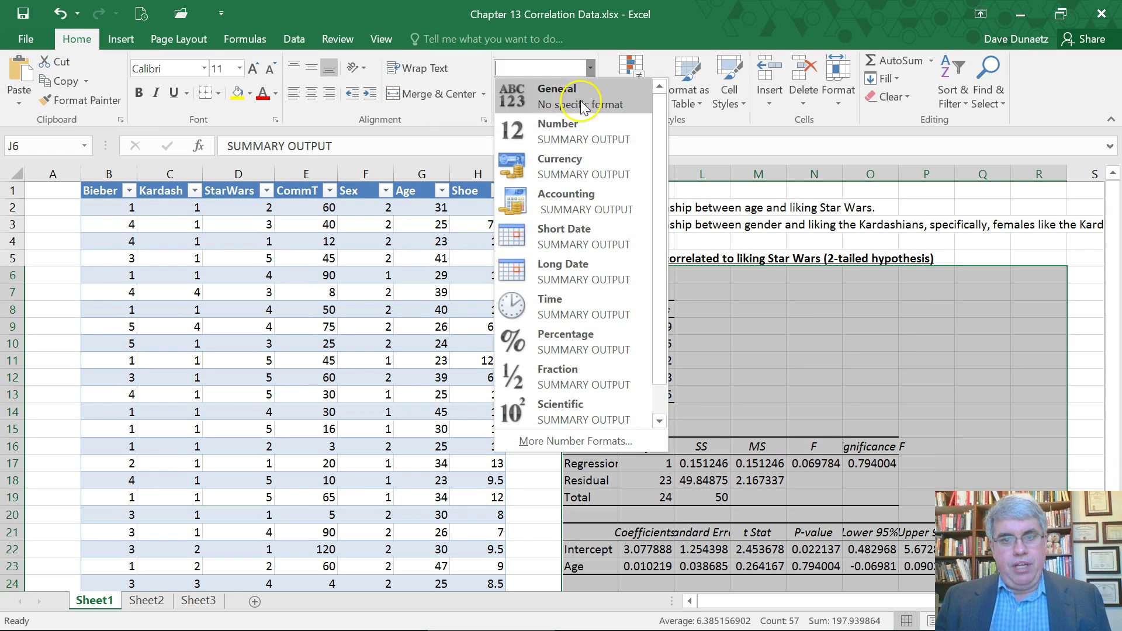
{"action": "left_click", "coordinate": [563, 124]}
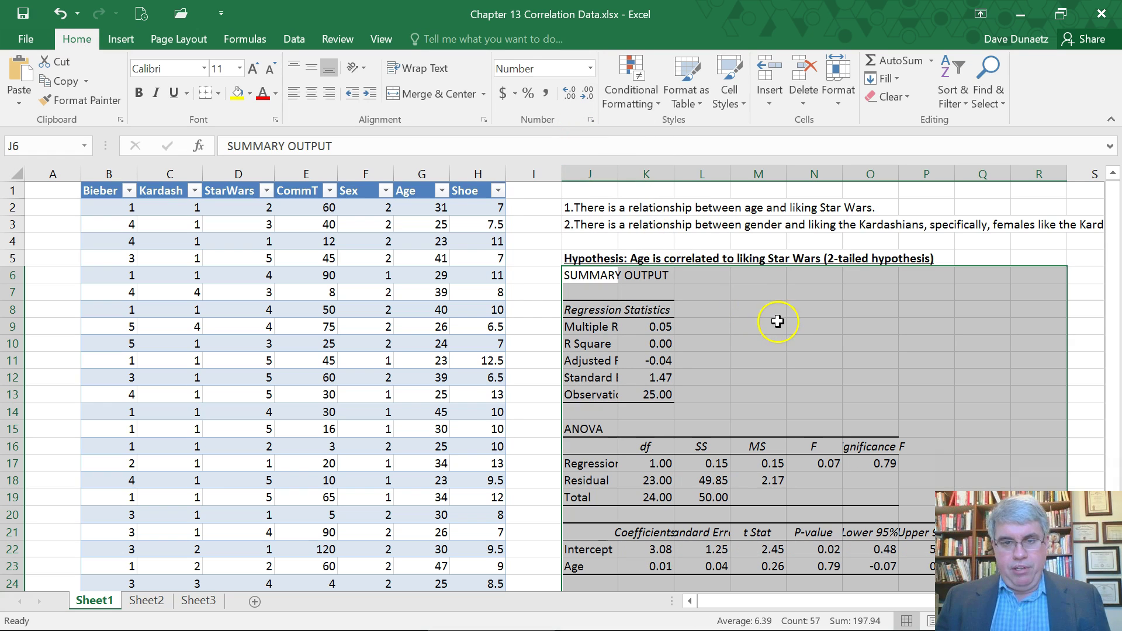
- Widen columns J, K, L and O so all output labels fit
{"action": "left_click_drag", "start_coordinate": [617, 172], "coordinate": [692, 173]}
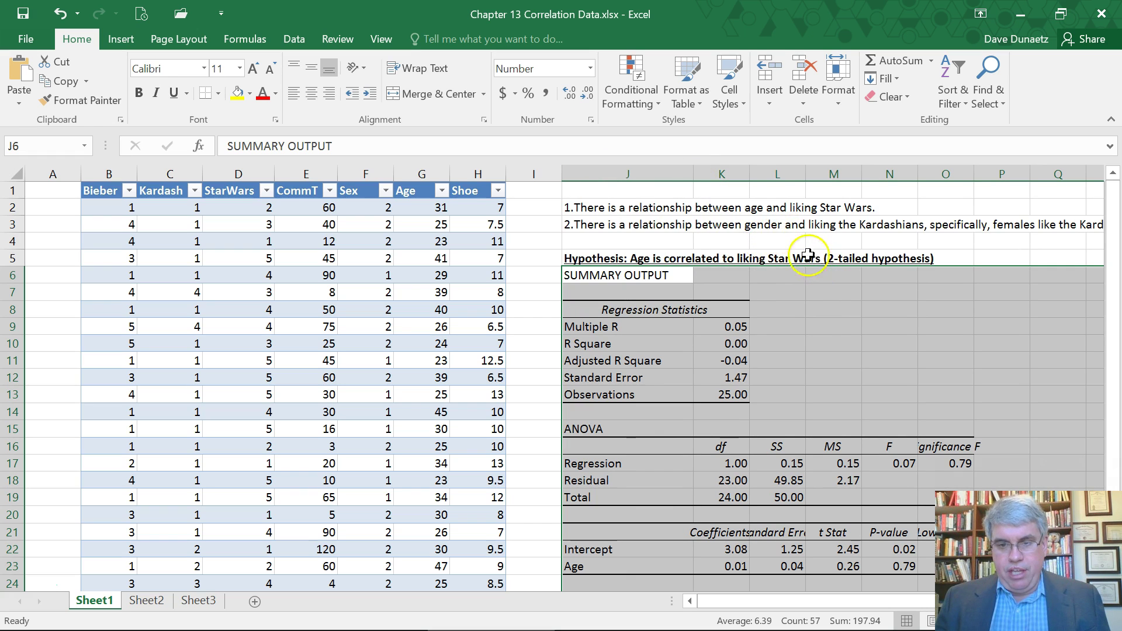
{"action": "left_click_drag", "start_coordinate": [751, 175], "coordinate": [867, 168]}
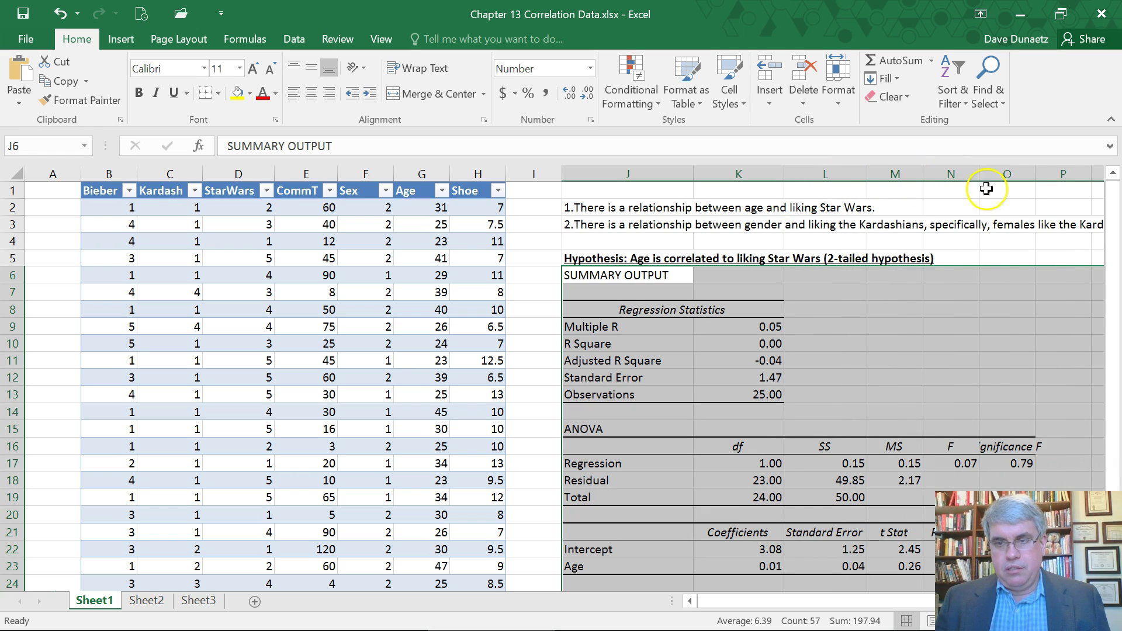
{"action": "left_click_drag", "start_coordinate": [1033, 175], "coordinate": [1050, 174]}
{"action": "scroll", "coordinate": [989, 219], "scroll_direction": "down", "scroll_amount": 2}
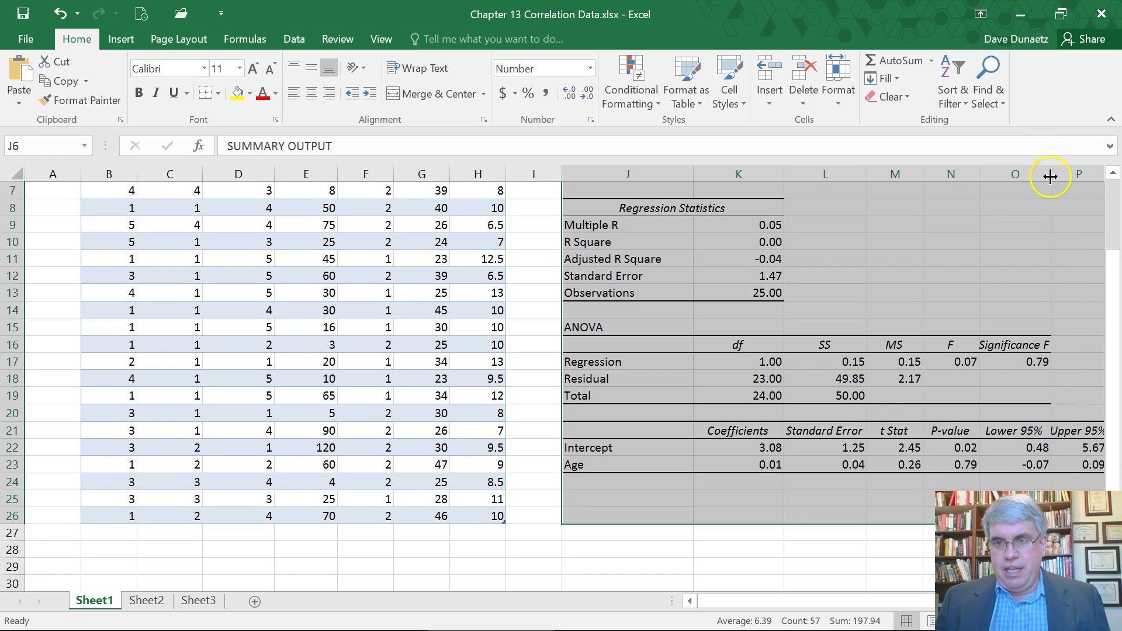
{"action": "left_click_drag", "start_coordinate": [1050, 176], "coordinate": [1069, 175]}
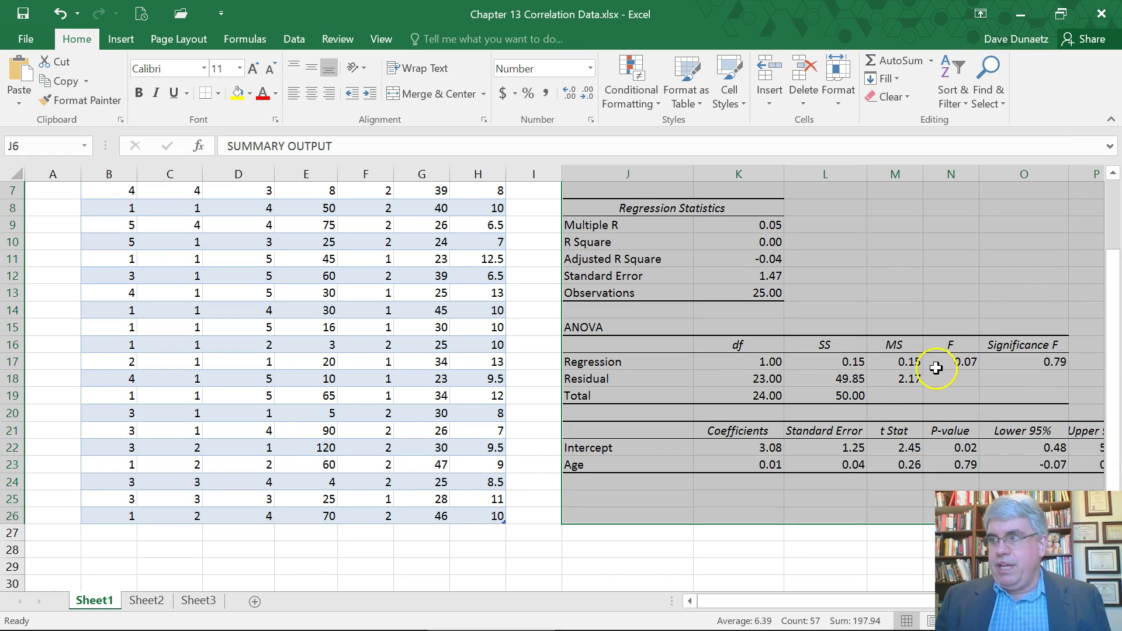
{"action": "scroll", "coordinate": [932, 370], "scroll_direction": "down", "scroll_amount": 1}
{"action": "scroll", "coordinate": [917, 366], "scroll_direction": "up", "scroll_amount": 1}
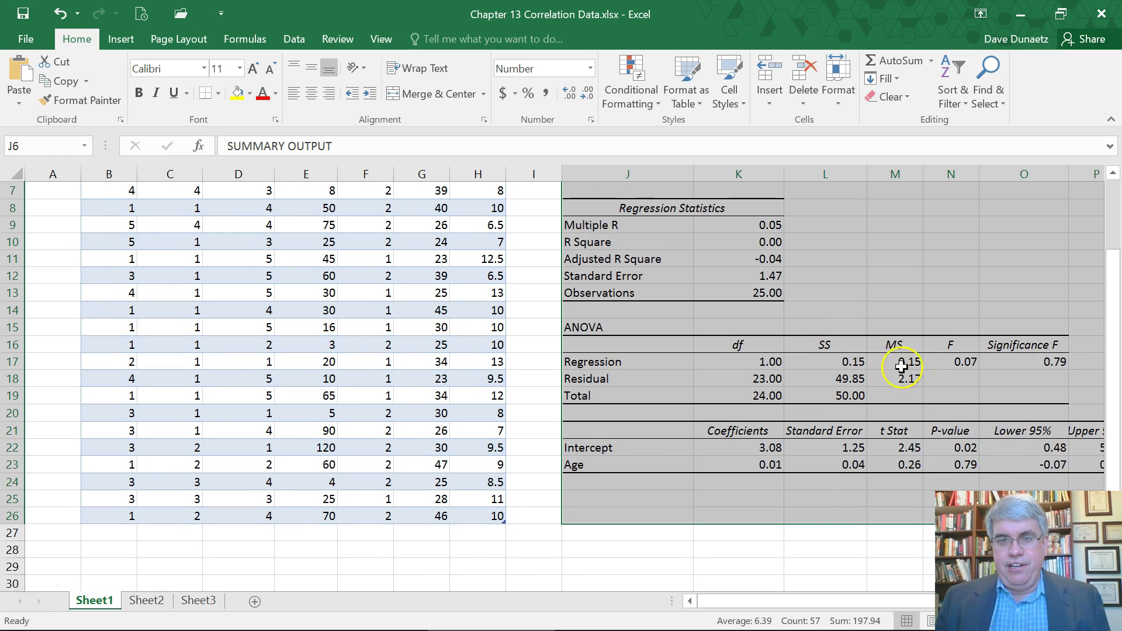
{"action": "scroll", "coordinate": [976, 283], "scroll_direction": "up", "scroll_amount": 2}
- Fill Multiple R (0.05) in K9 yellow and note '= absolute value of r' in L9
{"action": "left_click", "coordinate": [760, 324]}
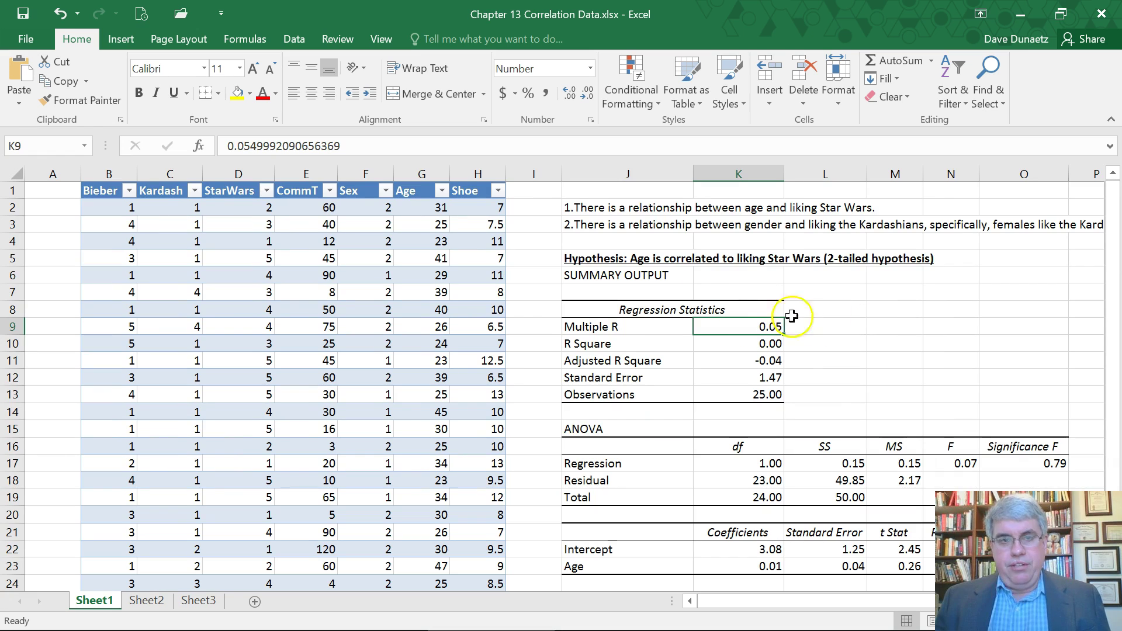
{"action": "left_click", "coordinate": [236, 94]}
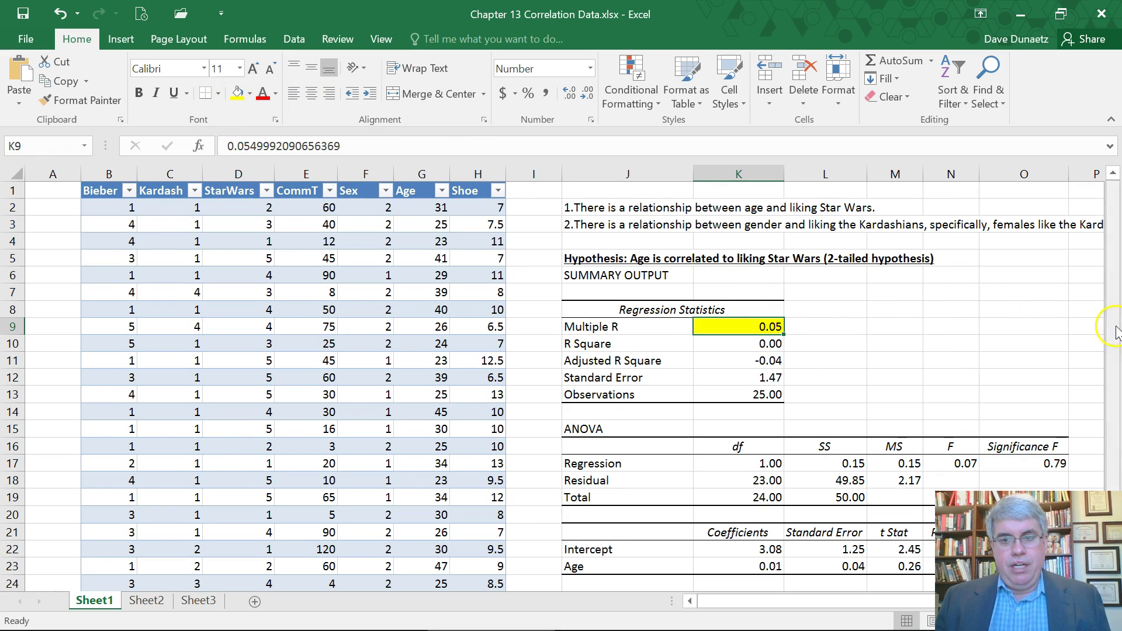
{"action": "left_click", "coordinate": [850, 328]}
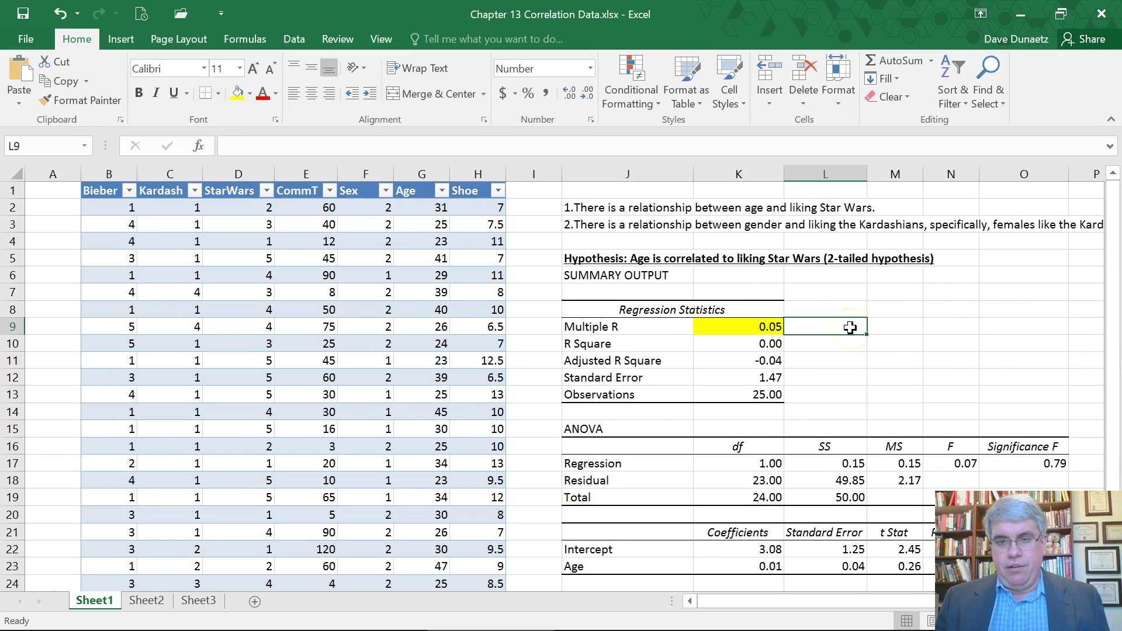
{"action": "type", "text": "'-"}
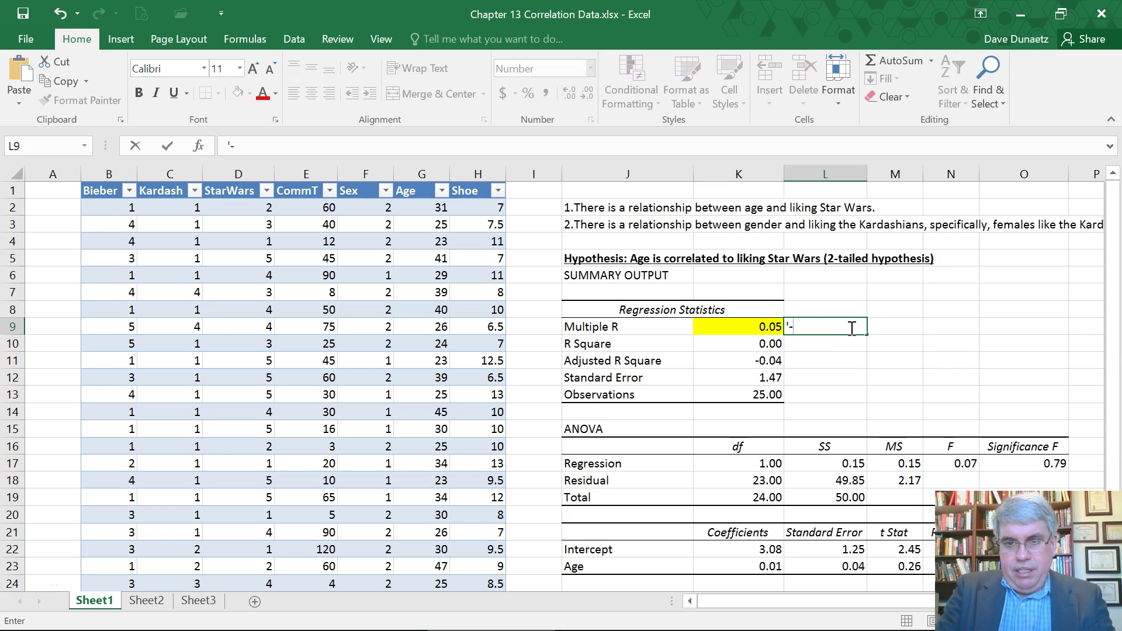
{"action": "key", "text": "BackSpace"}
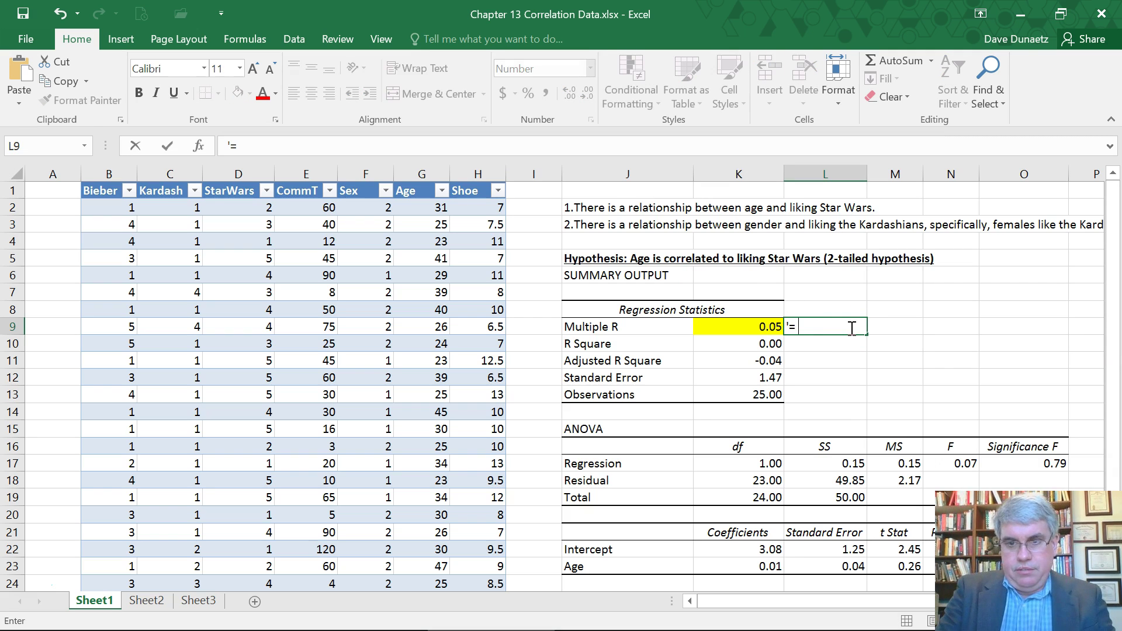
{"action": "type", "text": "= absolute"}
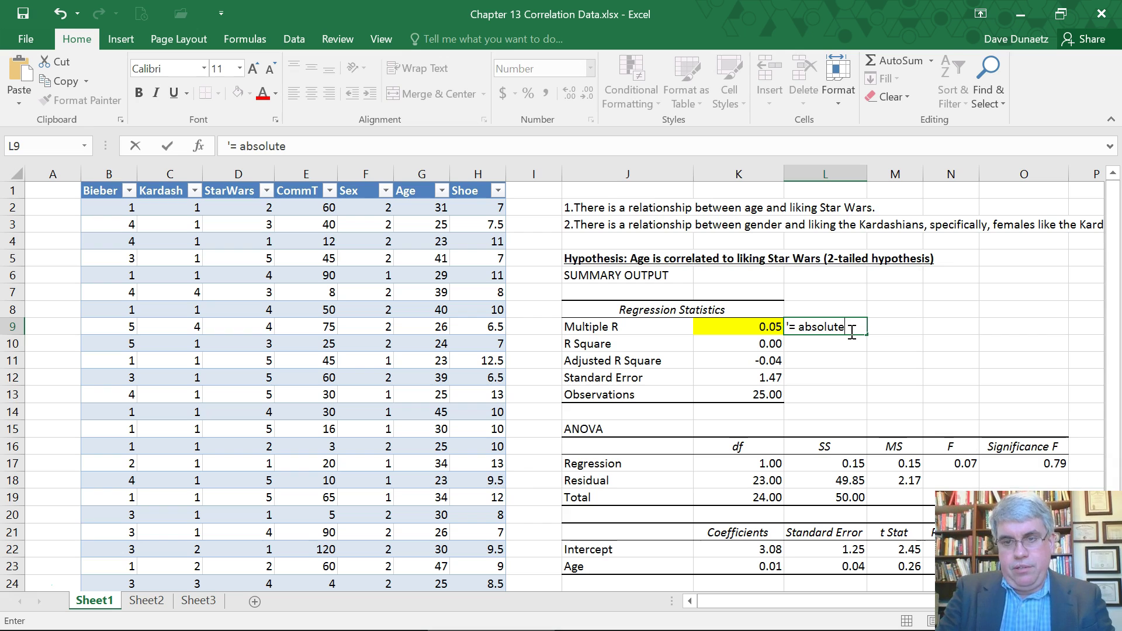
{"action": "type", "text": " value of"}
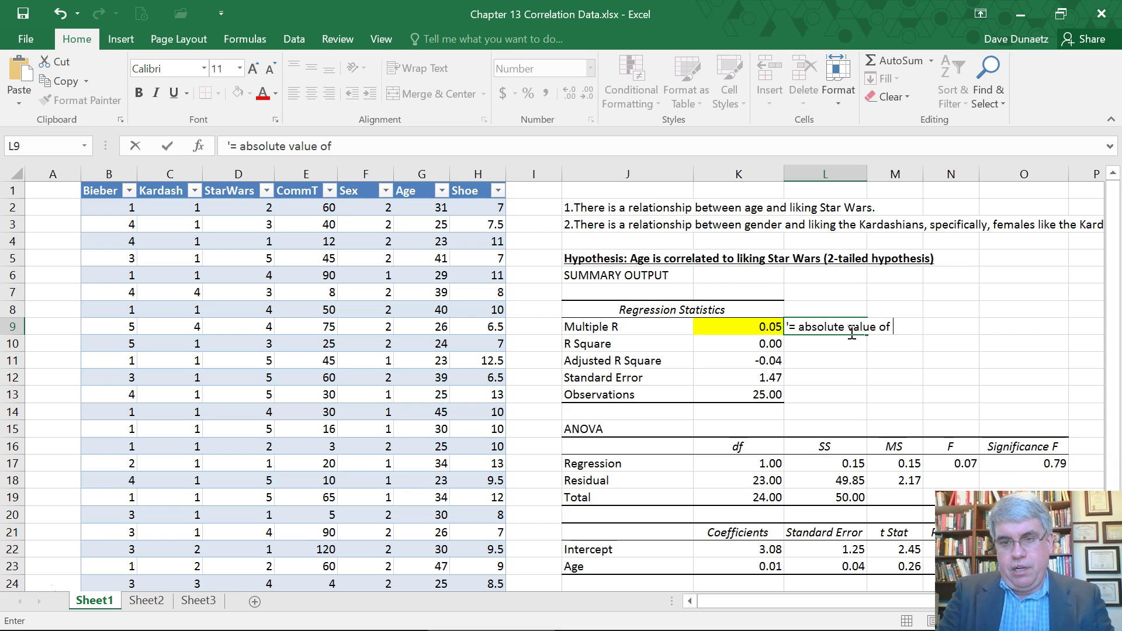
{"action": "type", "text": " r"}
{"action": "scroll", "coordinate": [867, 363], "scroll_direction": "down", "scroll_amount": 1}
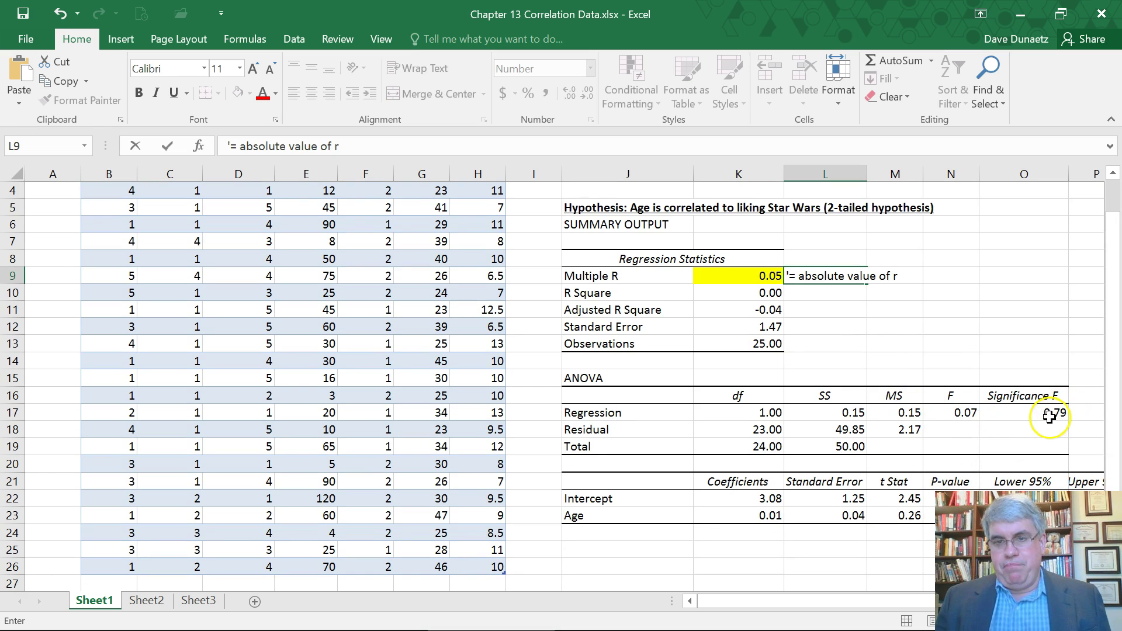
{"action": "left_click", "coordinate": [762, 512]}
{"action": "left_click", "coordinate": [737, 538]}
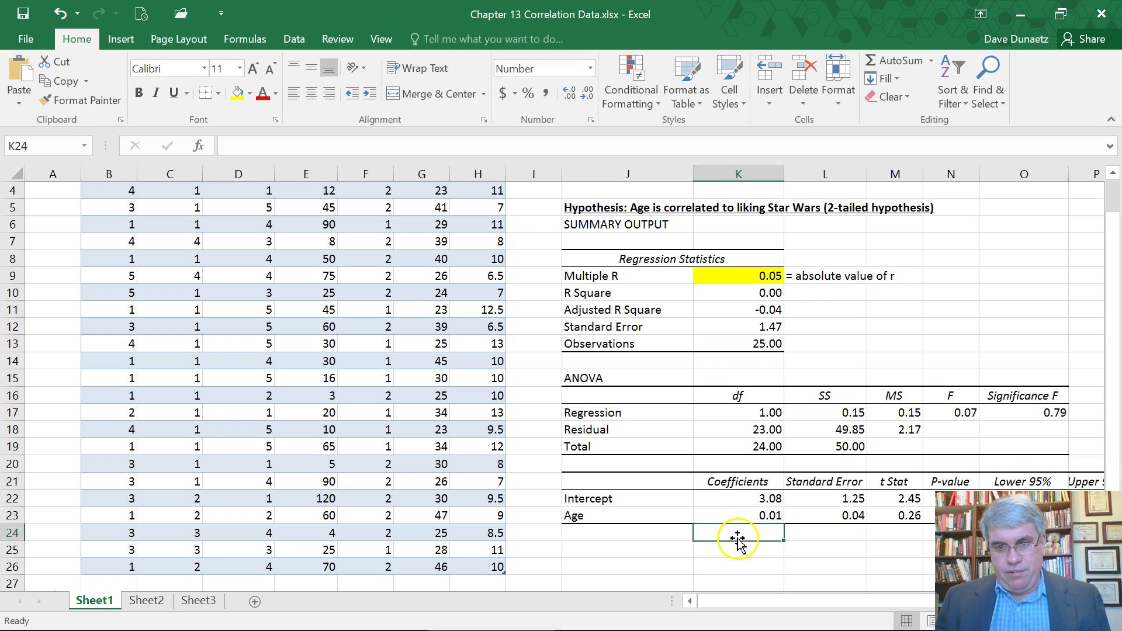
- Fill the Age coefficient 0.01 in K23 yellow and note 'sign of r' in K24
{"action": "left_click", "coordinate": [766, 514]}
{"action": "left_click", "coordinate": [237, 93]}
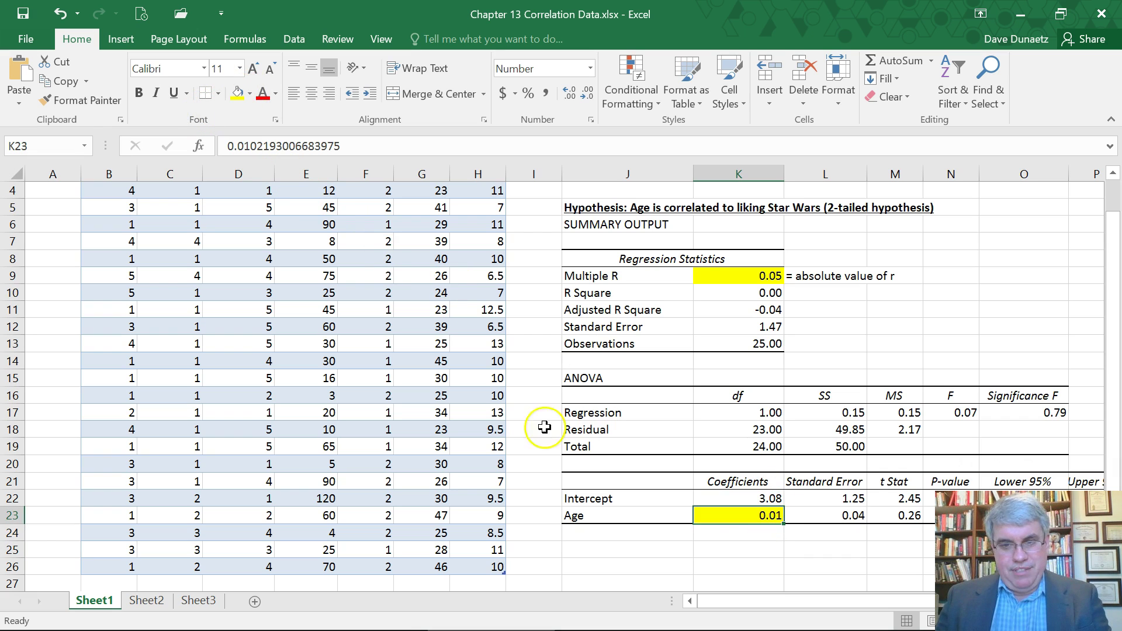
{"action": "left_click", "coordinate": [725, 533]}
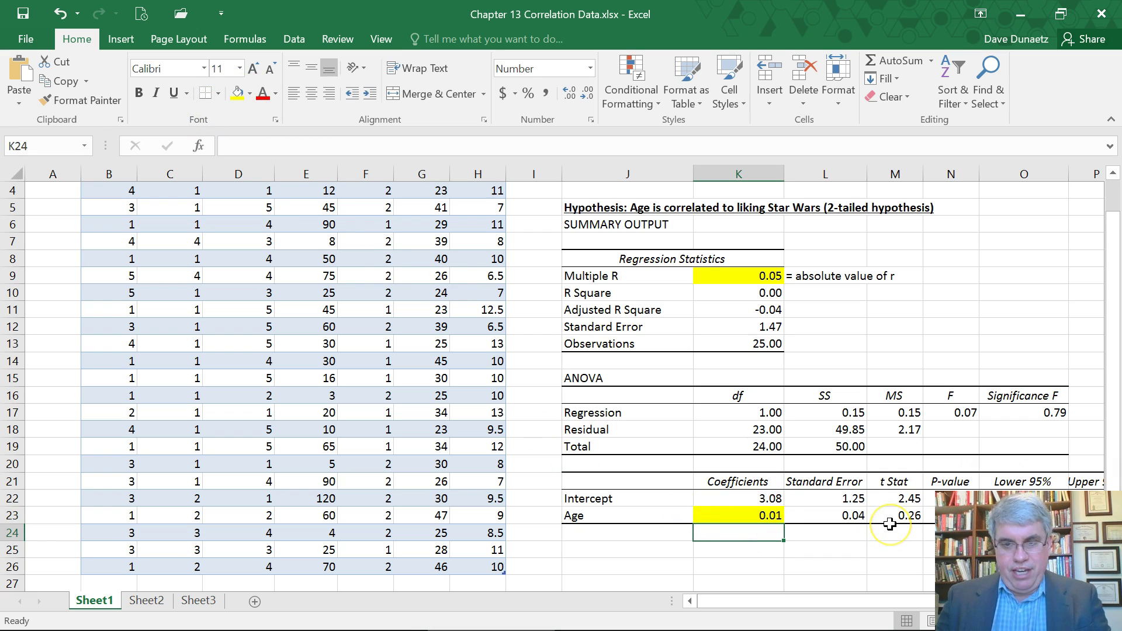
{"action": "type", "text": "sign of r"}
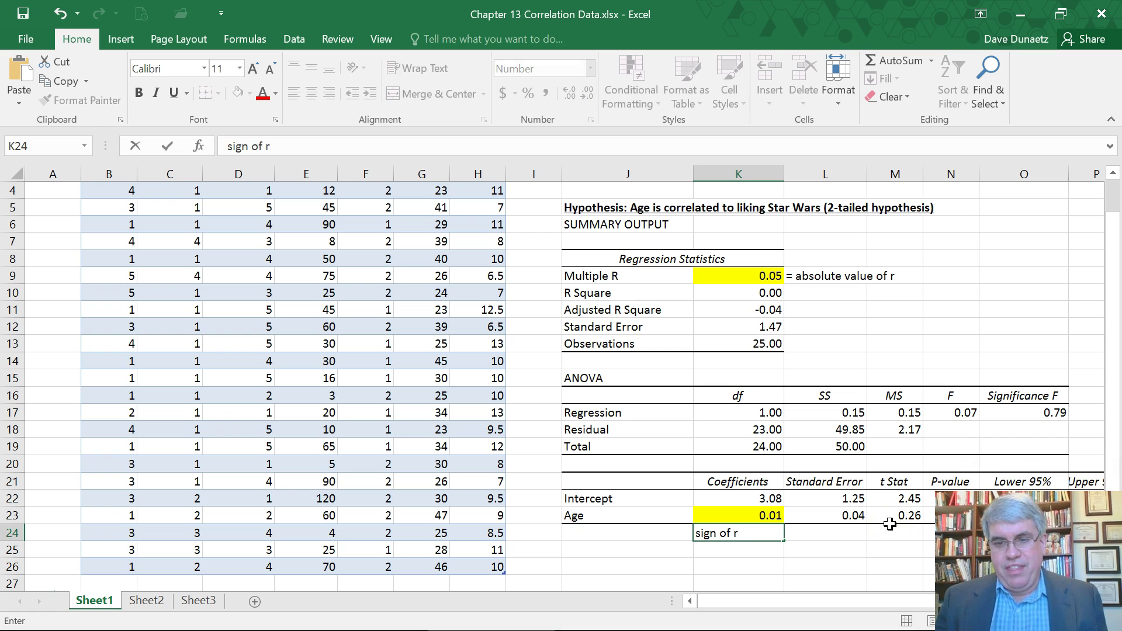
- Color Significance F 0.79 in O17 red and type an italic 'p value' in O18
{"action": "left_click", "coordinate": [1055, 411]}
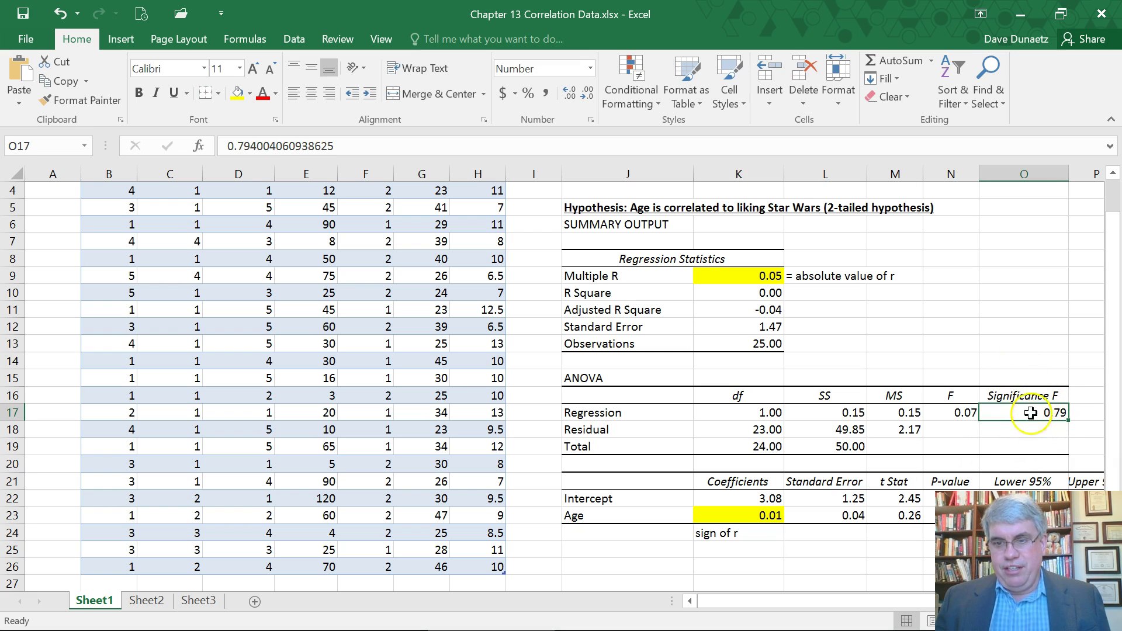
{"action": "left_click", "coordinate": [263, 94]}
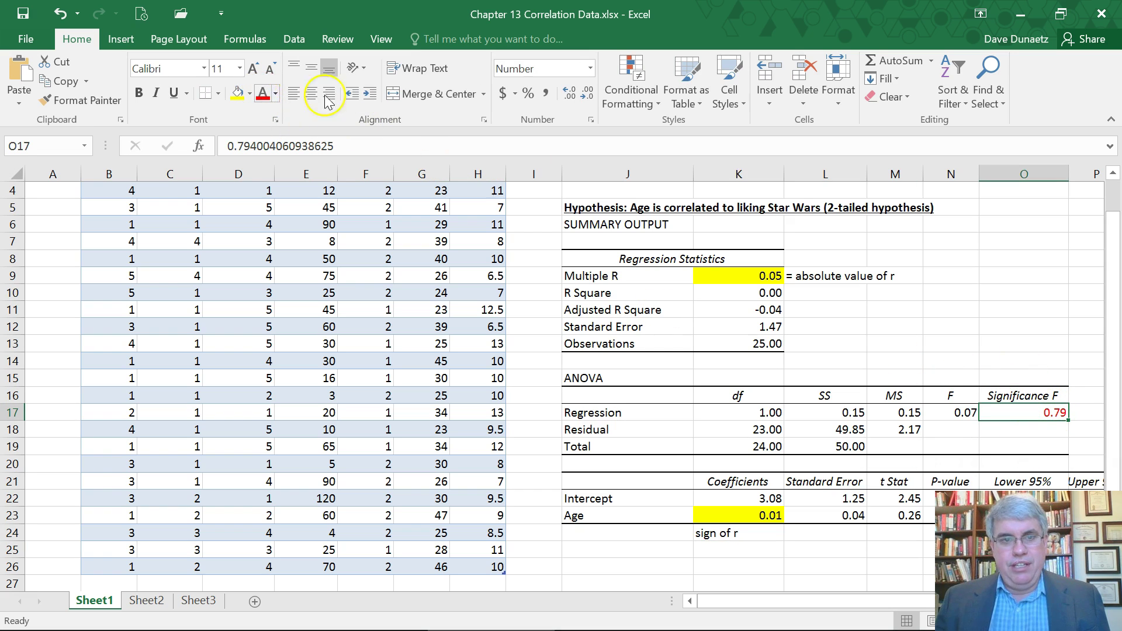
{"action": "left_click", "coordinate": [1042, 434]}
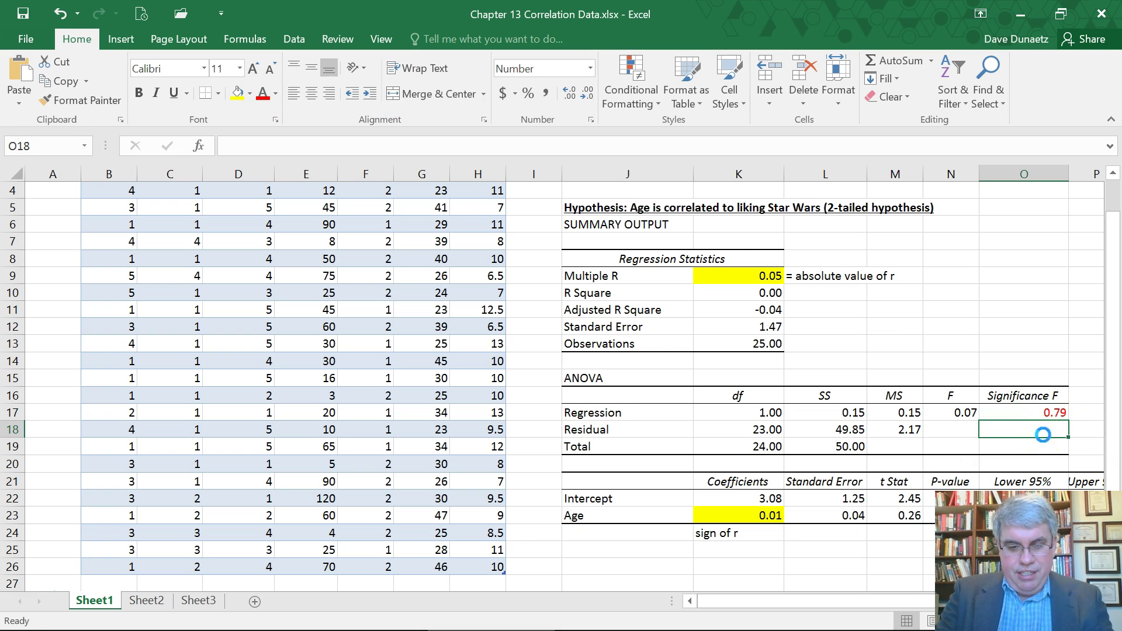
{"action": "key", "text": "ctrl+p"}
{"action": "key", "text": "Escape"}
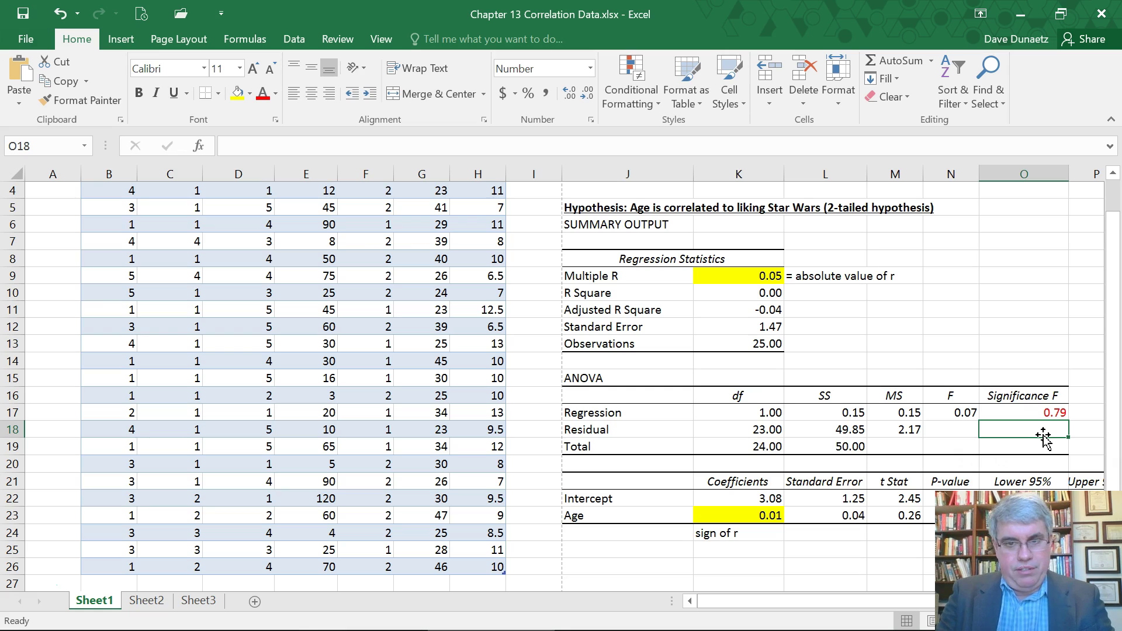
{"action": "key", "text": "ctrl+i"}
{"action": "type", "text": "p value"}
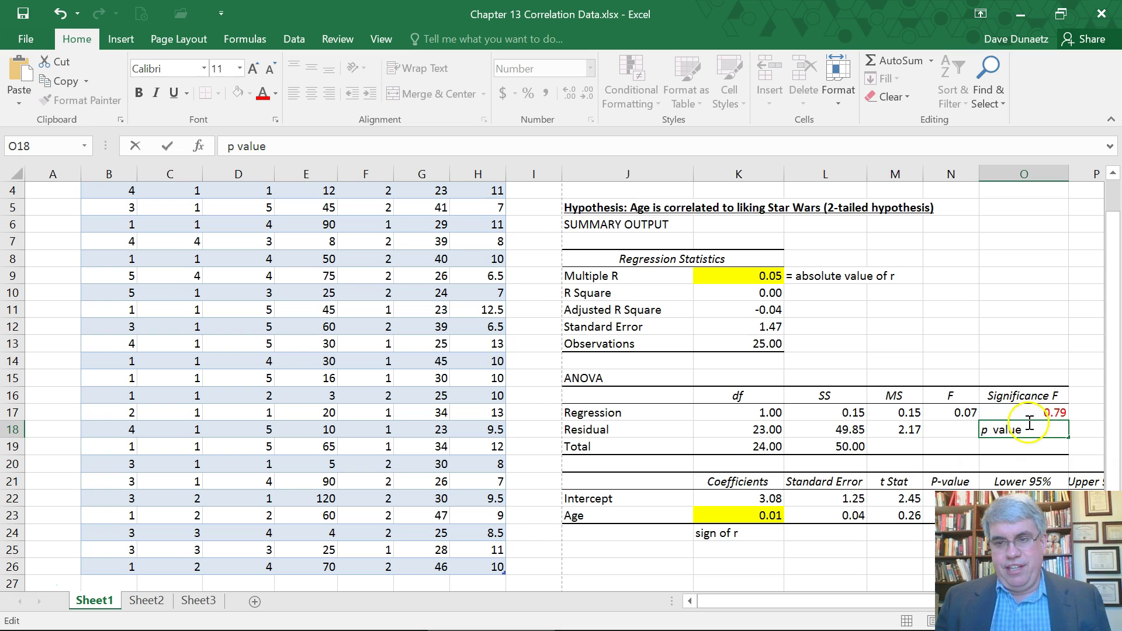
- Fill the Significance F value 0.79 in O17 yellow
{"action": "left_click", "coordinate": [1034, 414]}
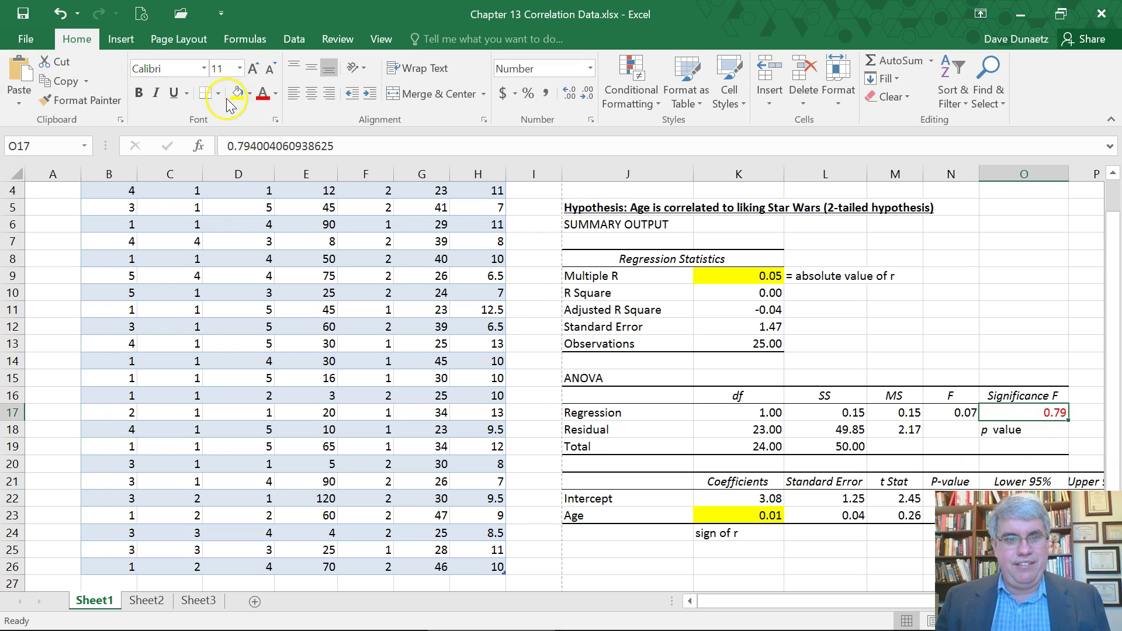
{"action": "left_click", "coordinate": [236, 95]}
{"action": "scroll", "coordinate": [387, 388], "scroll_direction": "down", "scroll_amount": 2}
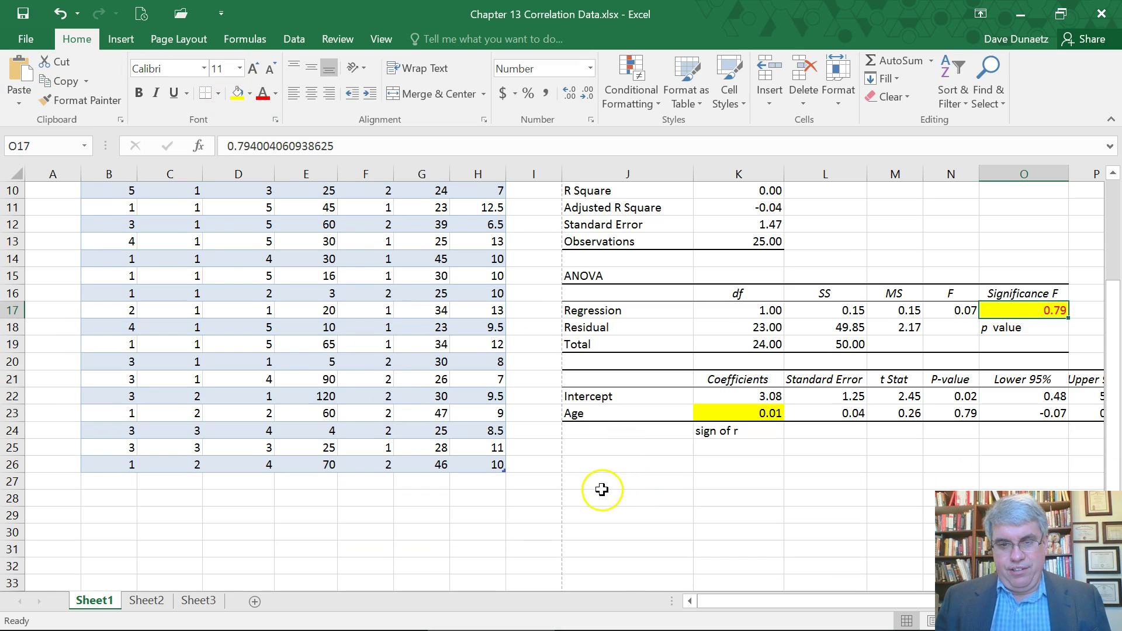
{"action": "left_click", "coordinate": [594, 465]}
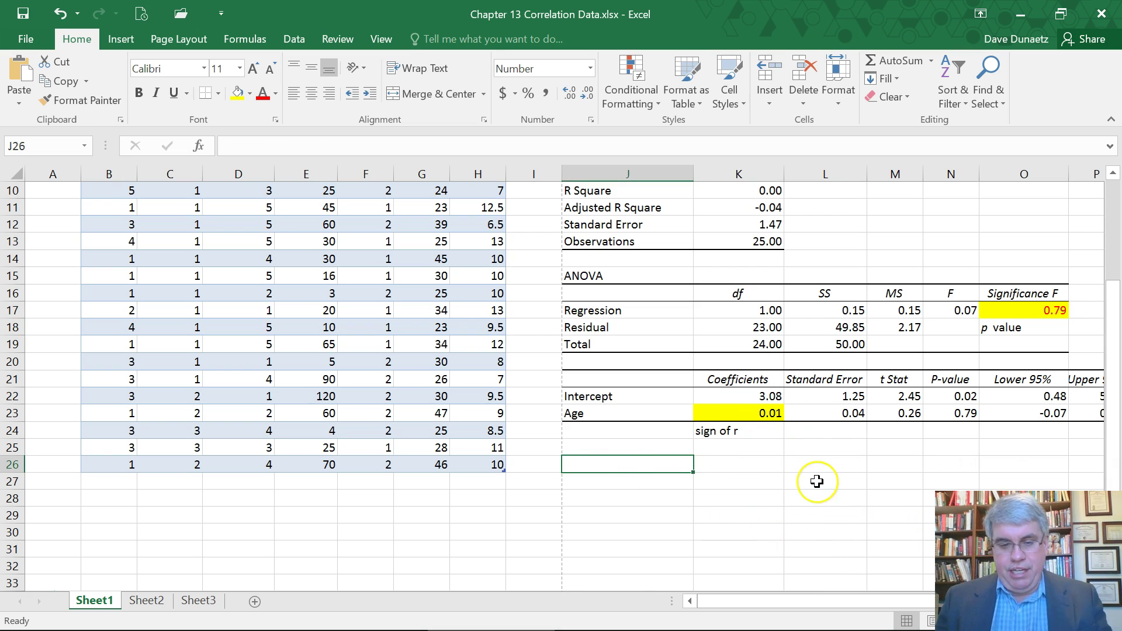
{"action": "scroll", "coordinate": [817, 481], "scroll_direction": "up", "scroll_amount": 2}
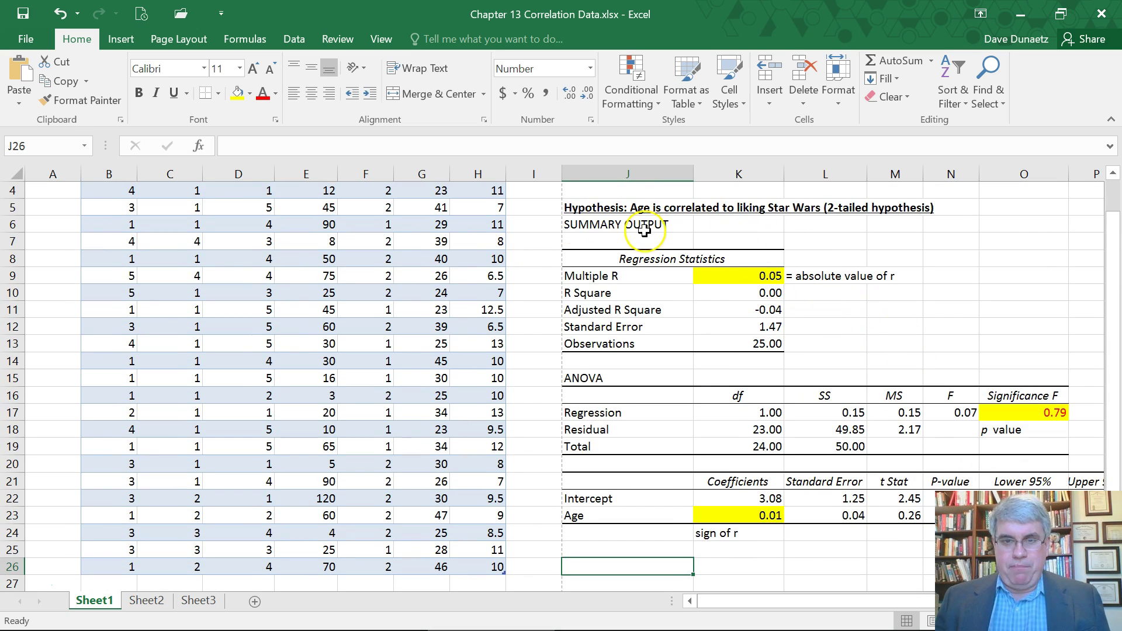
{"action": "scroll", "coordinate": [759, 237], "scroll_direction": "up", "scroll_amount": 1}
{"action": "scroll", "coordinate": [759, 237], "scroll_direction": "down", "scroll_amount": 2}
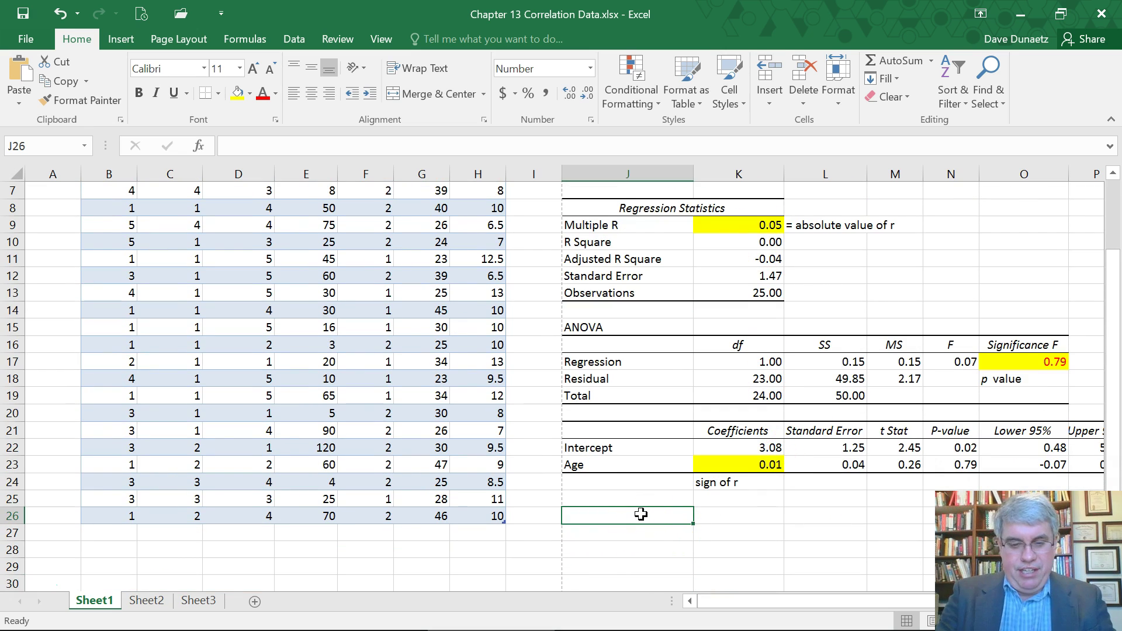
- Type in J26:J27 'There is no significant relationship between age and liking Star Wars (r = .01, p = .79, two tails)'
{"action": "type", "text": "There is no signficant r"}
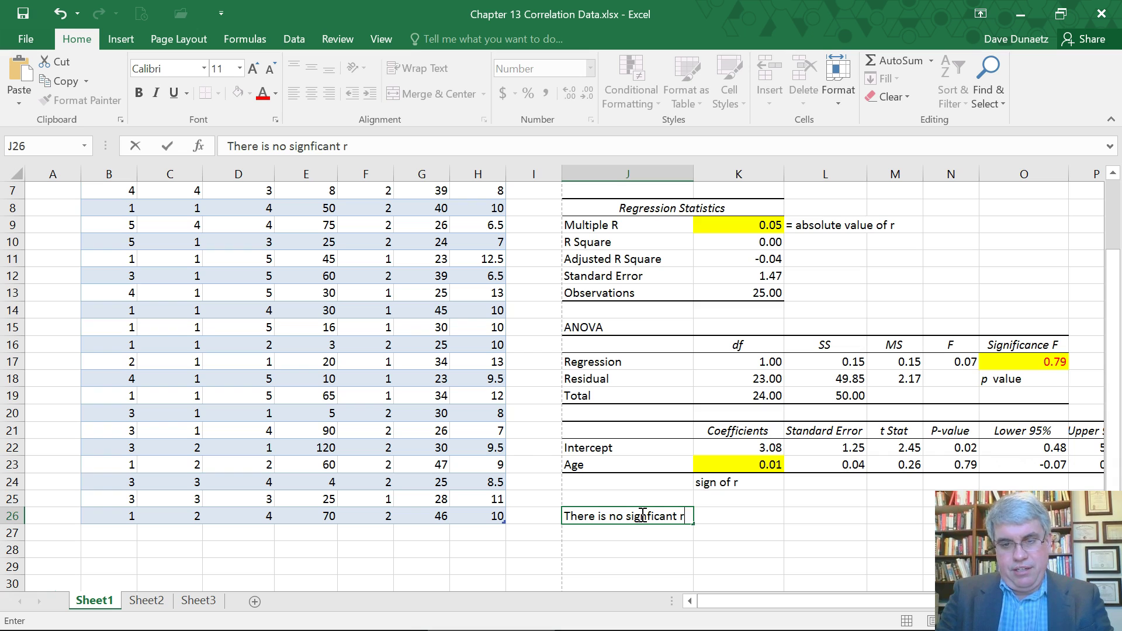
{"action": "type", "text": "elationship between age and liking"}
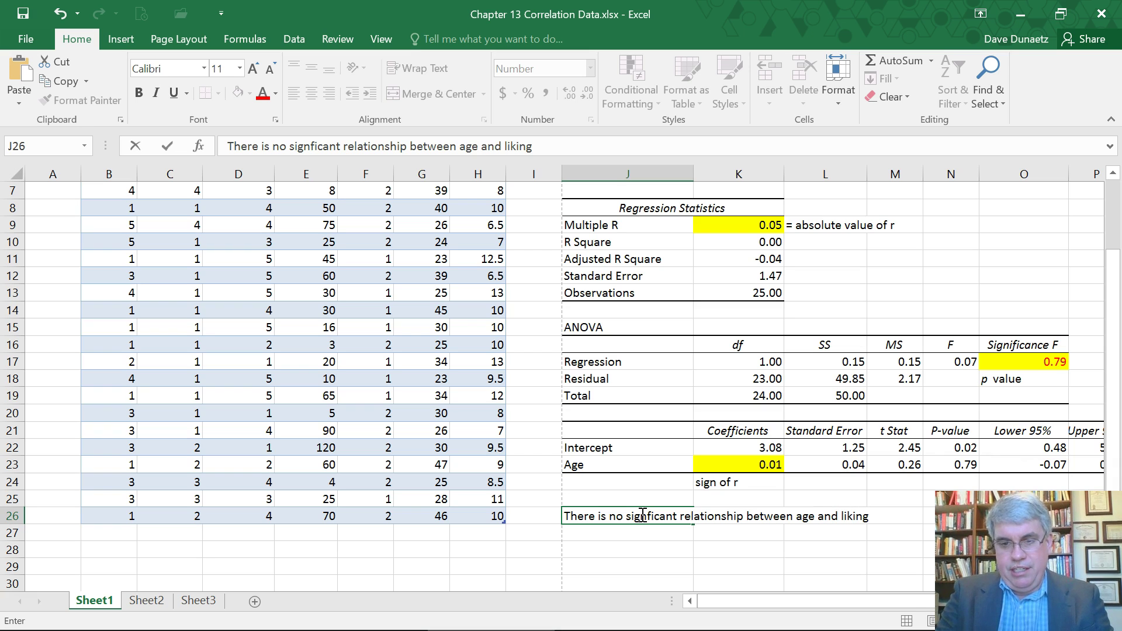
{"action": "key", "text": "Return"}
{"action": "type", "text": "Star Wars (r = .01, p = .79, two tails)."}
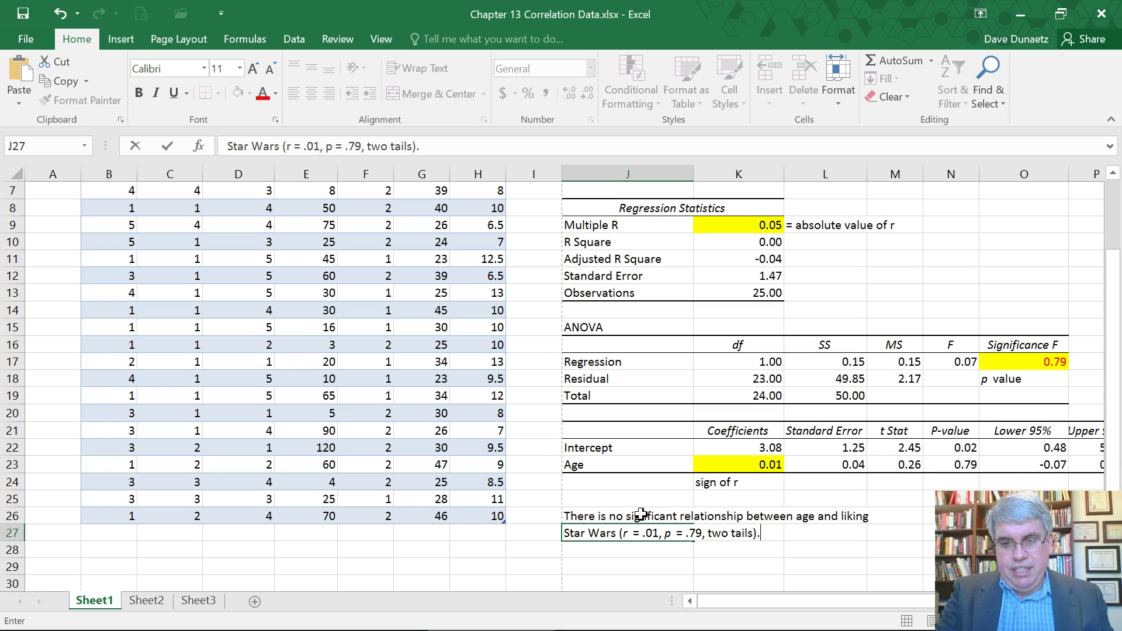
{"action": "key", "text": "Return"}
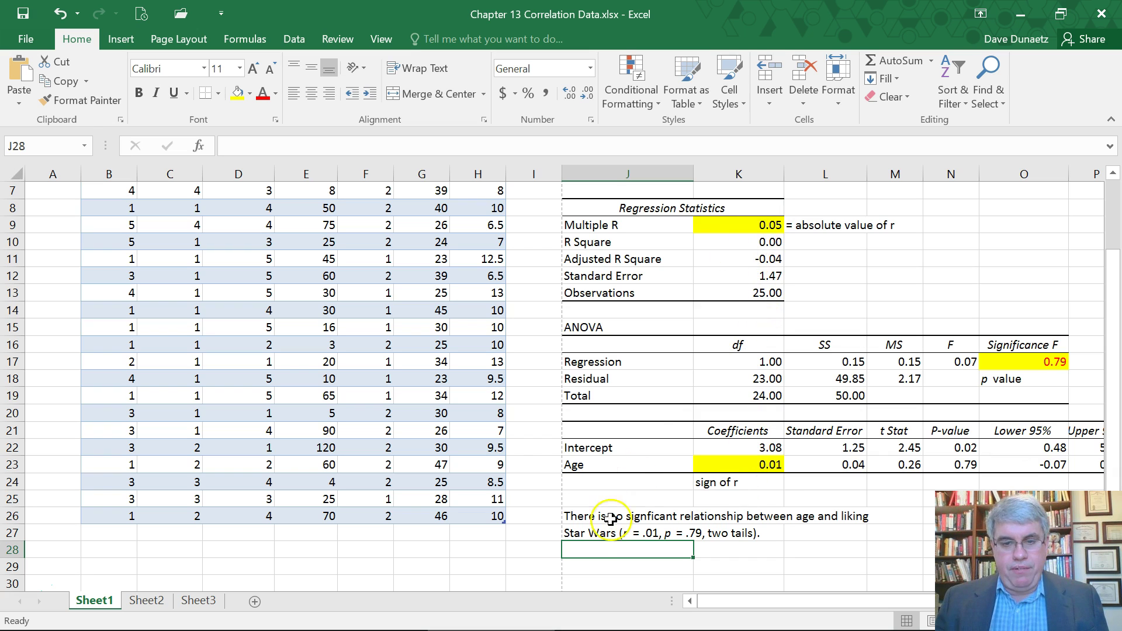
- Change r in the J27 conclusion from .01 to .05
{"action": "left_click", "coordinate": [601, 533]}
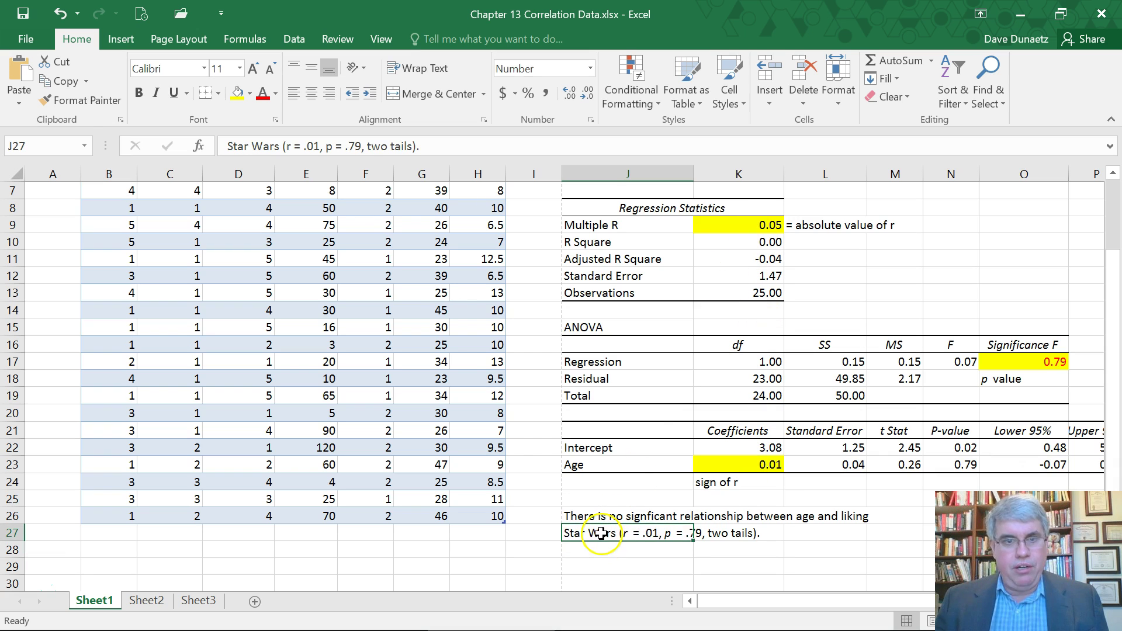
{"action": "left_click", "coordinate": [321, 146]}
{"action": "key", "text": "BackSpace"}
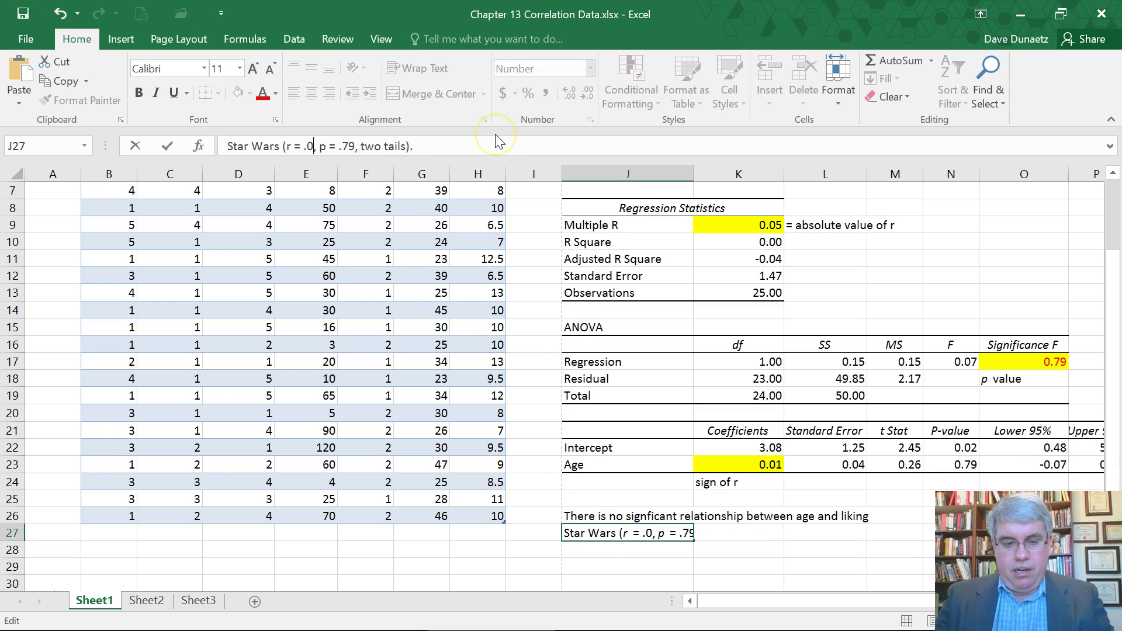
{"action": "type", "text": "5"}
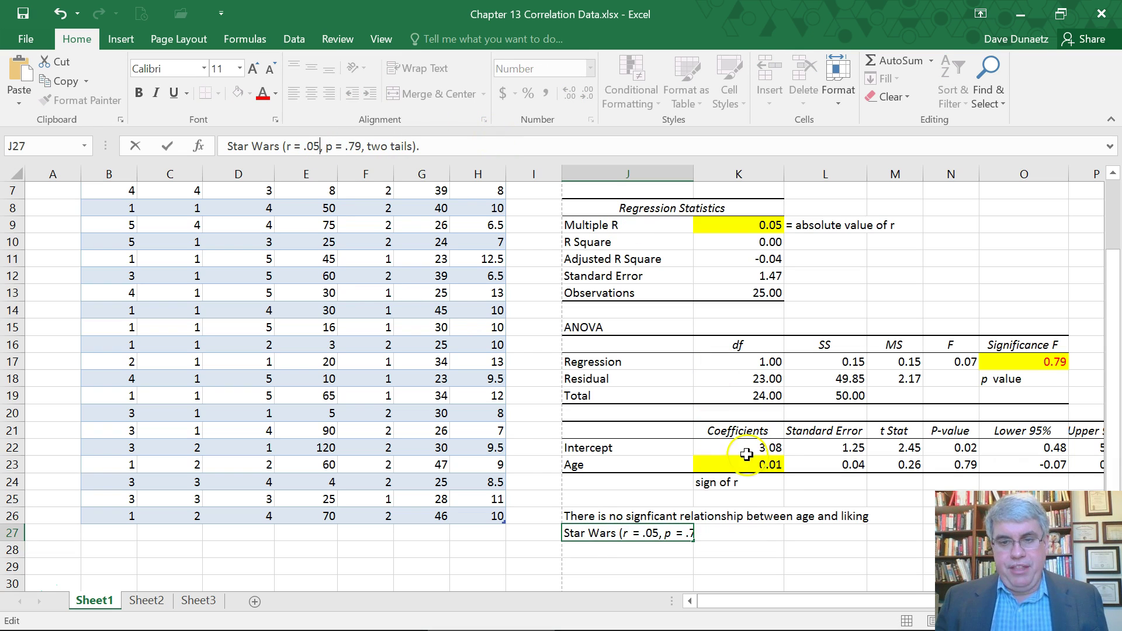
{"action": "left_click", "coordinate": [722, 482]}
{"action": "scroll", "coordinate": [606, 528], "scroll_direction": "up", "scroll_amount": 2}
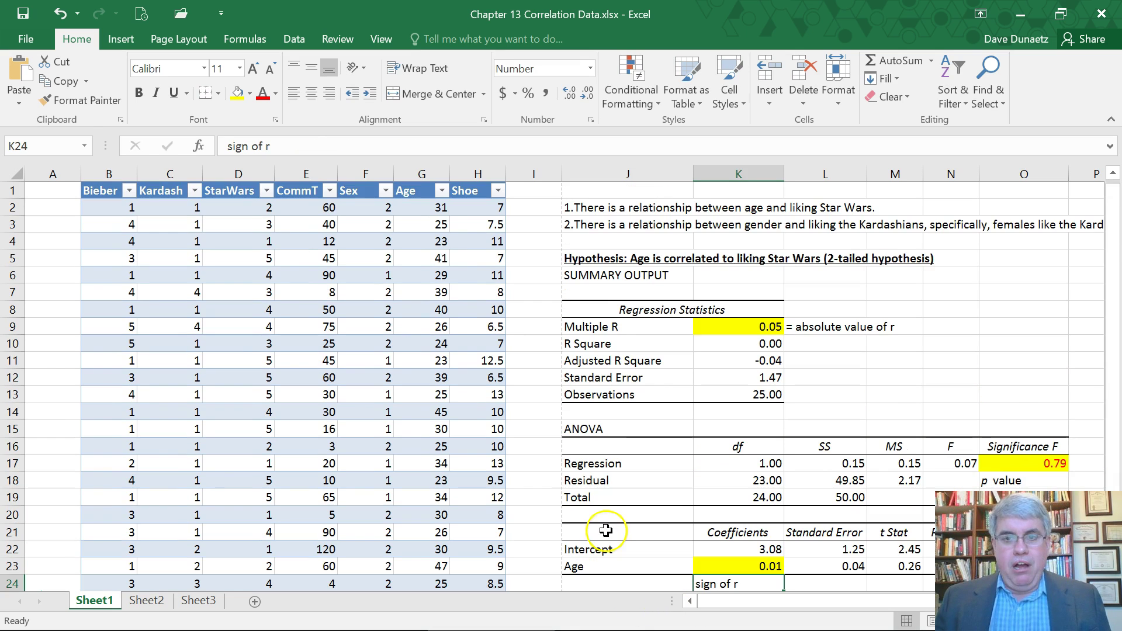
{"action": "scroll", "coordinate": [678, 327], "scroll_direction": "down", "scroll_amount": 2}
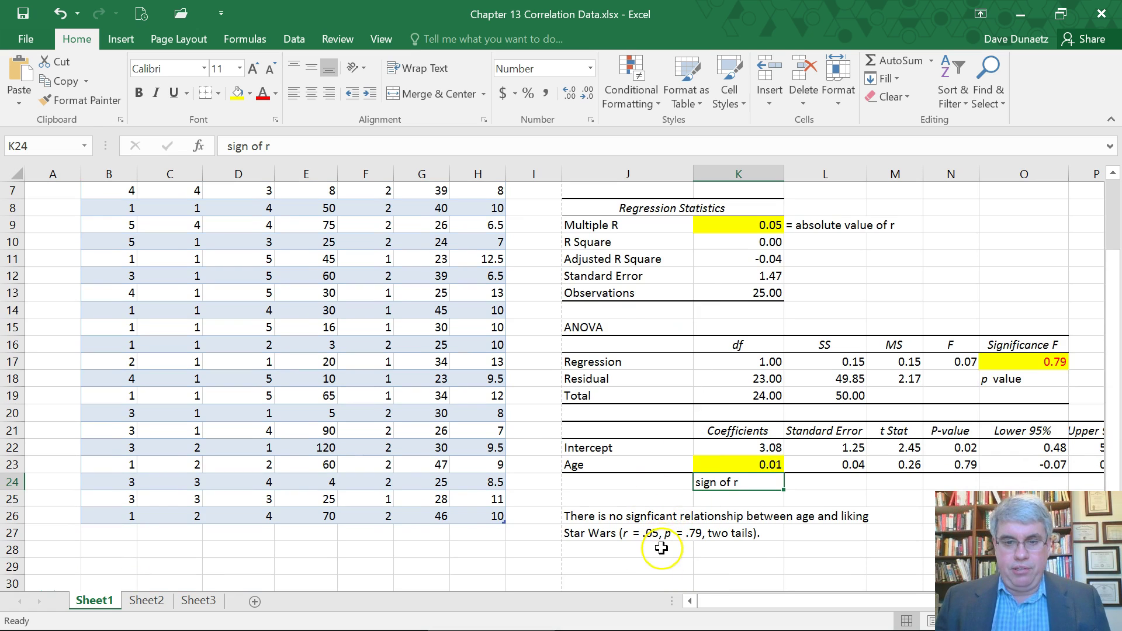
{"action": "scroll", "coordinate": [653, 524], "scroll_direction": "up", "scroll_amount": 2}
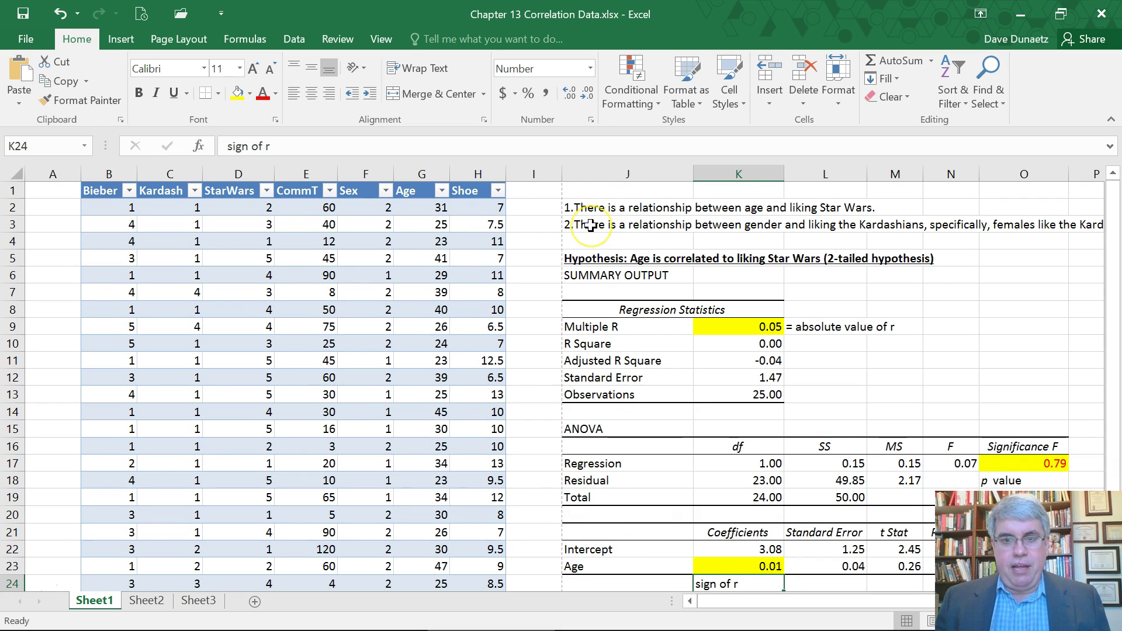
- Insert '1' after 'Hypothesis' in the J5 heading
{"action": "left_click", "coordinate": [590, 258]}
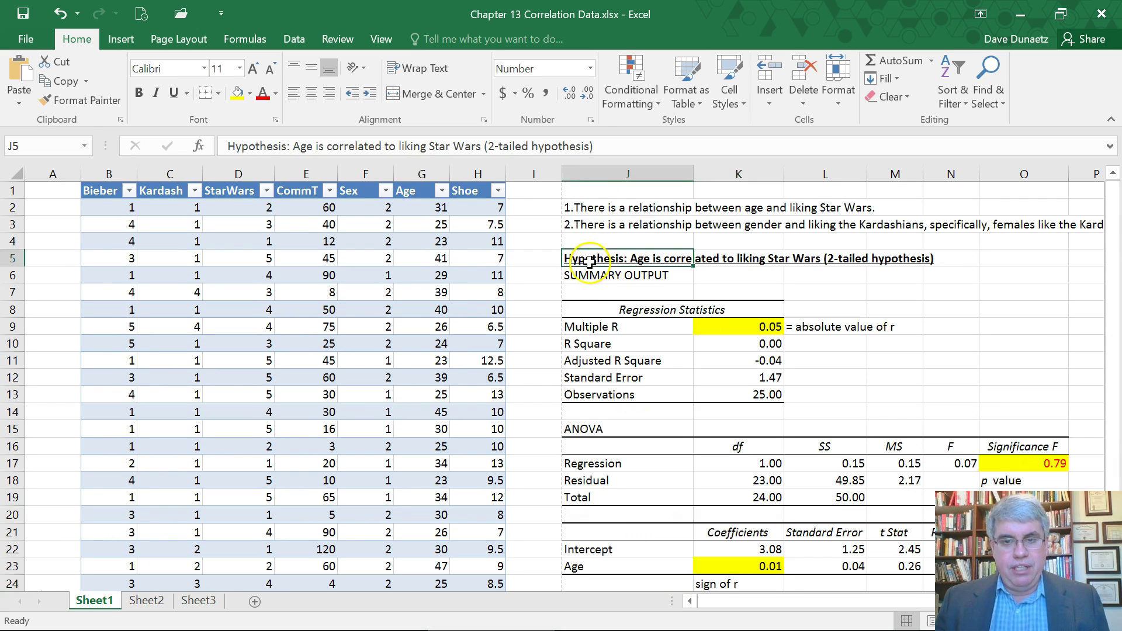
{"action": "left_click", "coordinate": [287, 145]}
{"action": "type", "text": "1"}
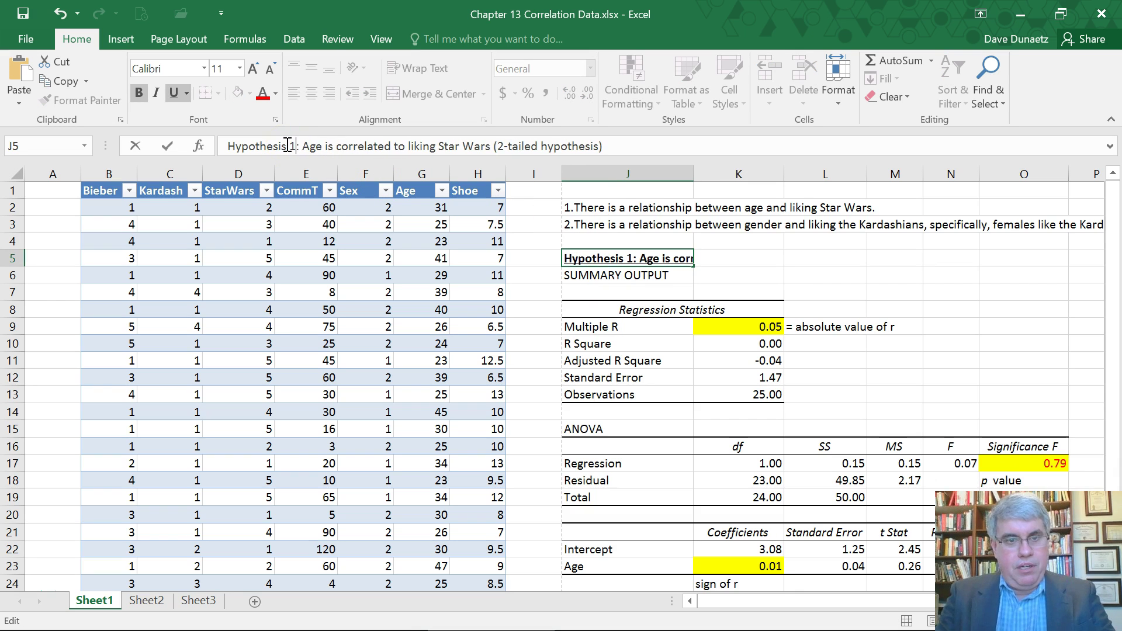
{"action": "left_click", "coordinate": [647, 228]}
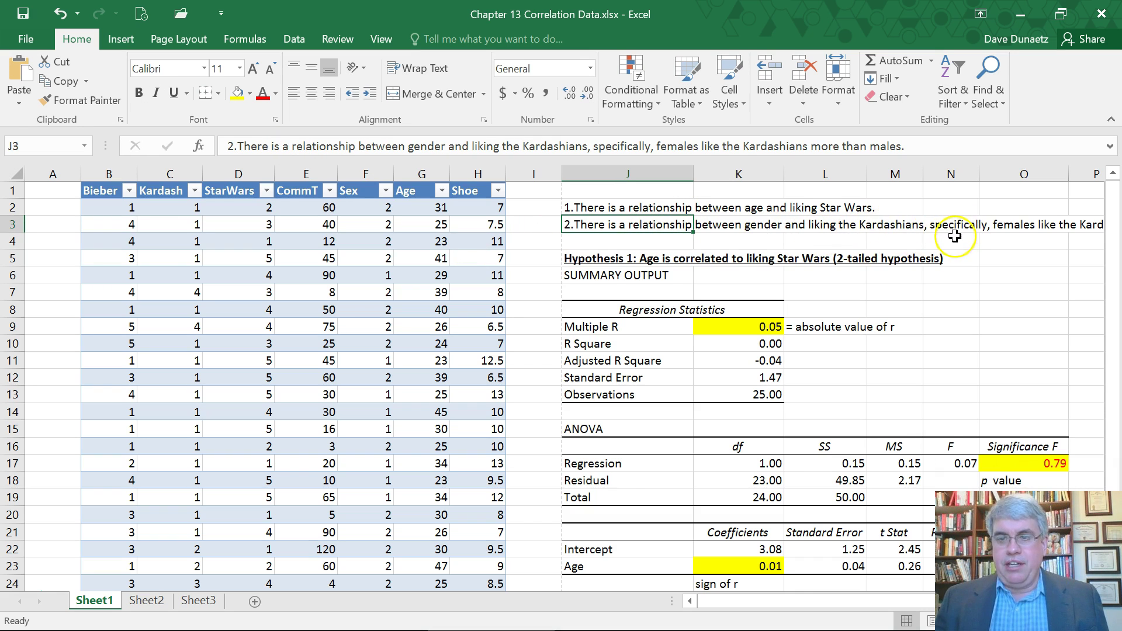
{"action": "mouse_move", "coordinate": [783, 602]}
{"action": "left_mouse_down"}
{"action": "mouse_move", "coordinate": [877, 608]}
{"action": "mouse_move", "coordinate": [798, 604]}
{"action": "left_mouse_up"}
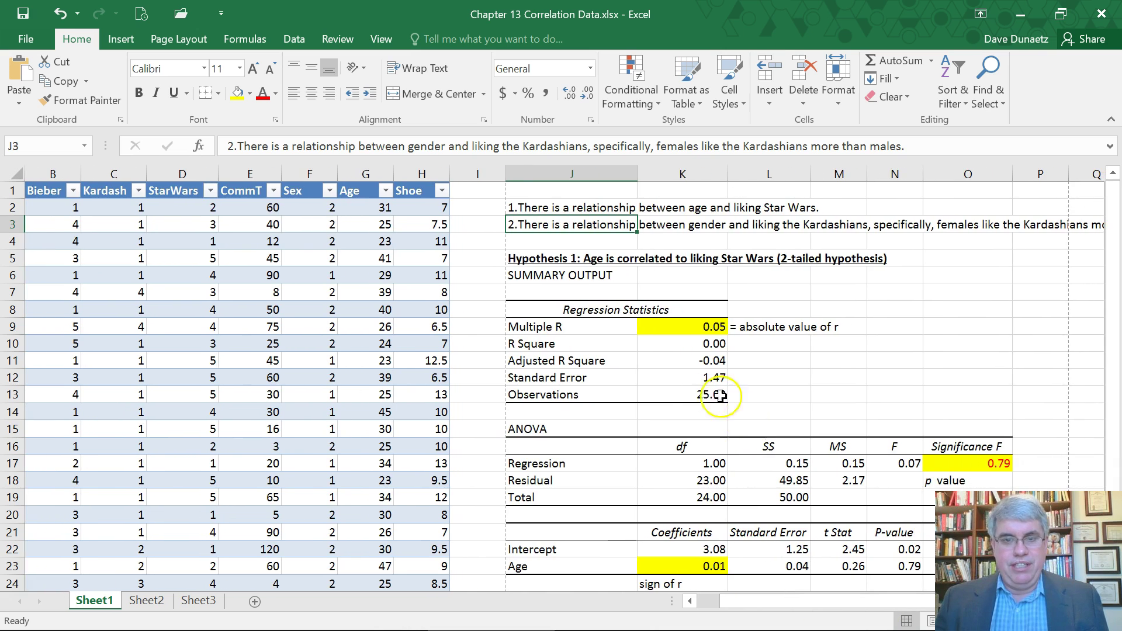
{"action": "scroll", "coordinate": [711, 392], "scroll_direction": "down", "scroll_amount": 6}
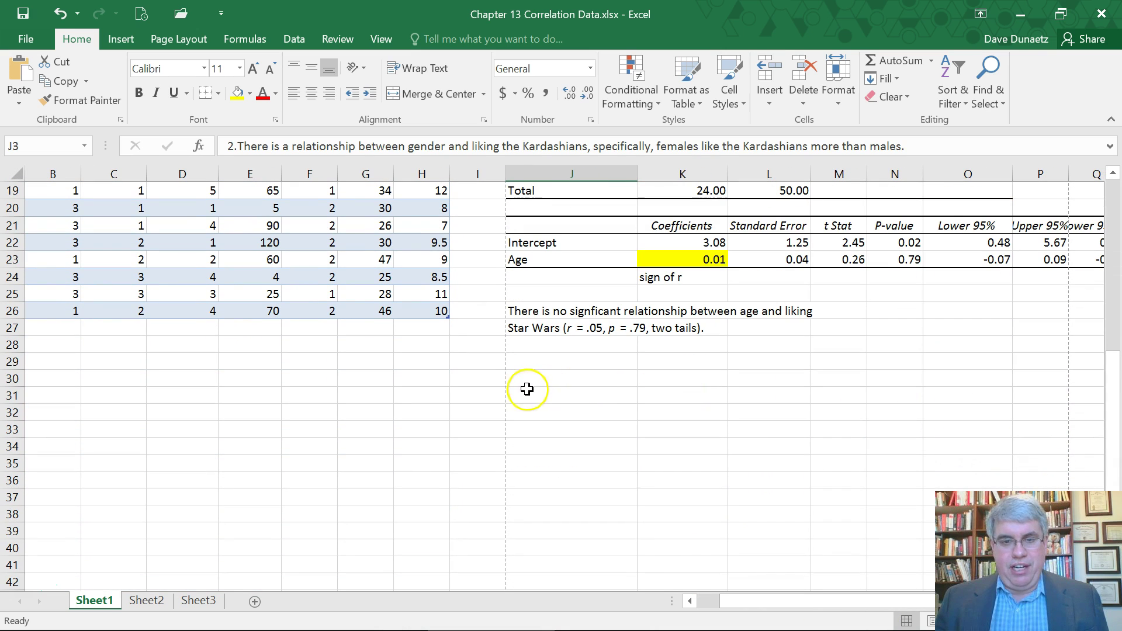
- Write the two-line Hypothesis 2: a positive correlation between gender (males = 1, females = 2) and liking the Kardashians
{"action": "left_click", "coordinate": [524, 377]}
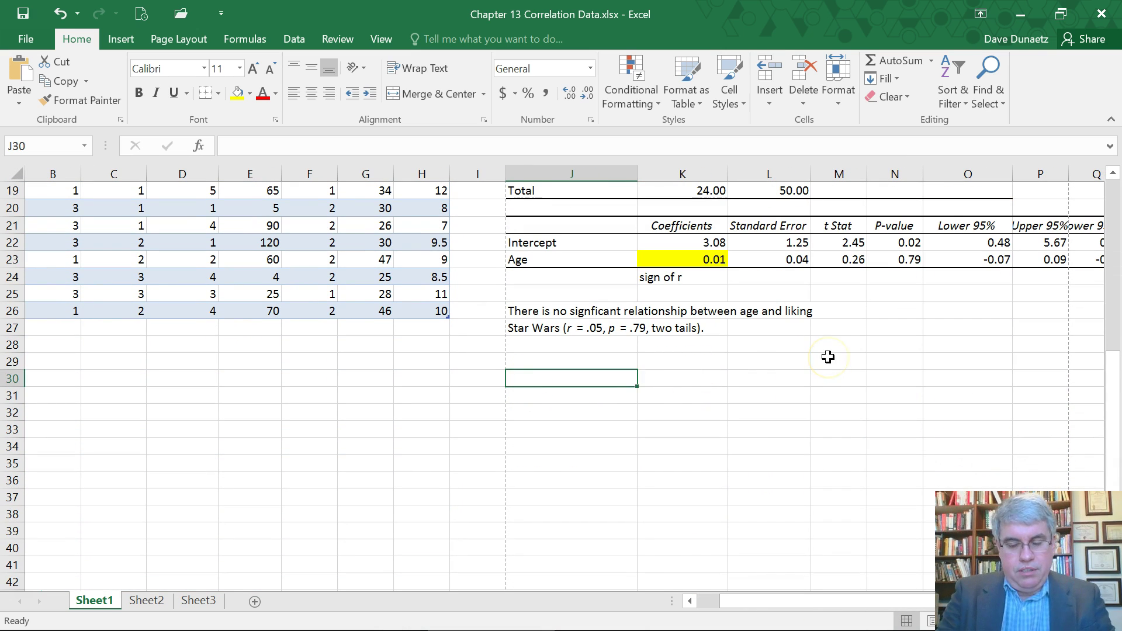
{"action": "type", "text": "Hypothesis 2: Gender"}
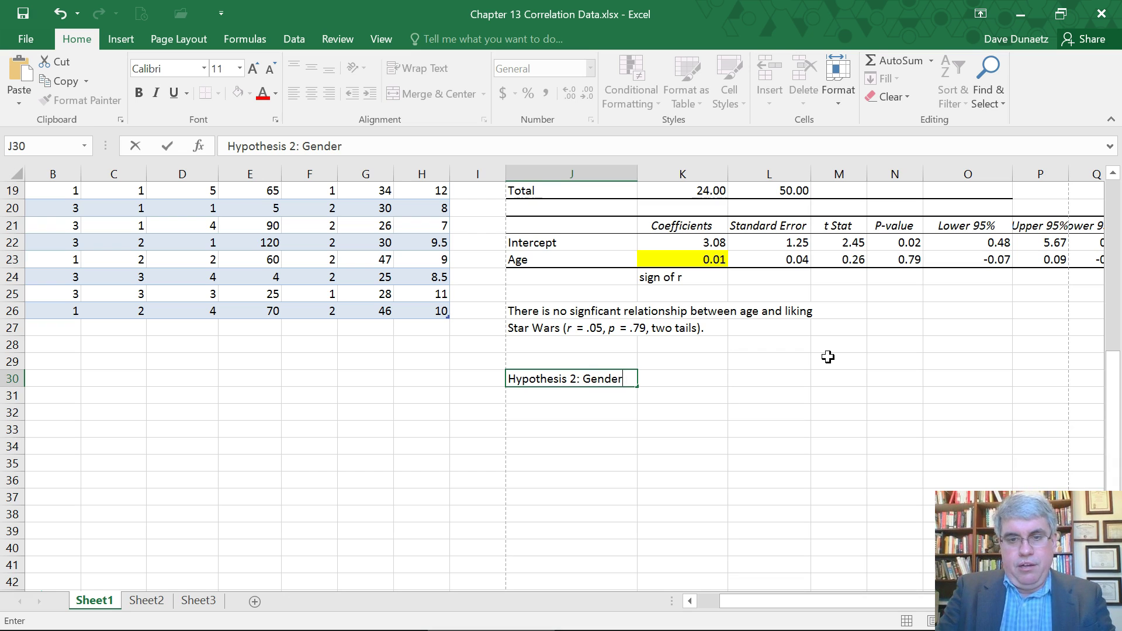
{"action": "key", "text": "BackSpace"}
{"action": "key", "text": "BackSpace"}
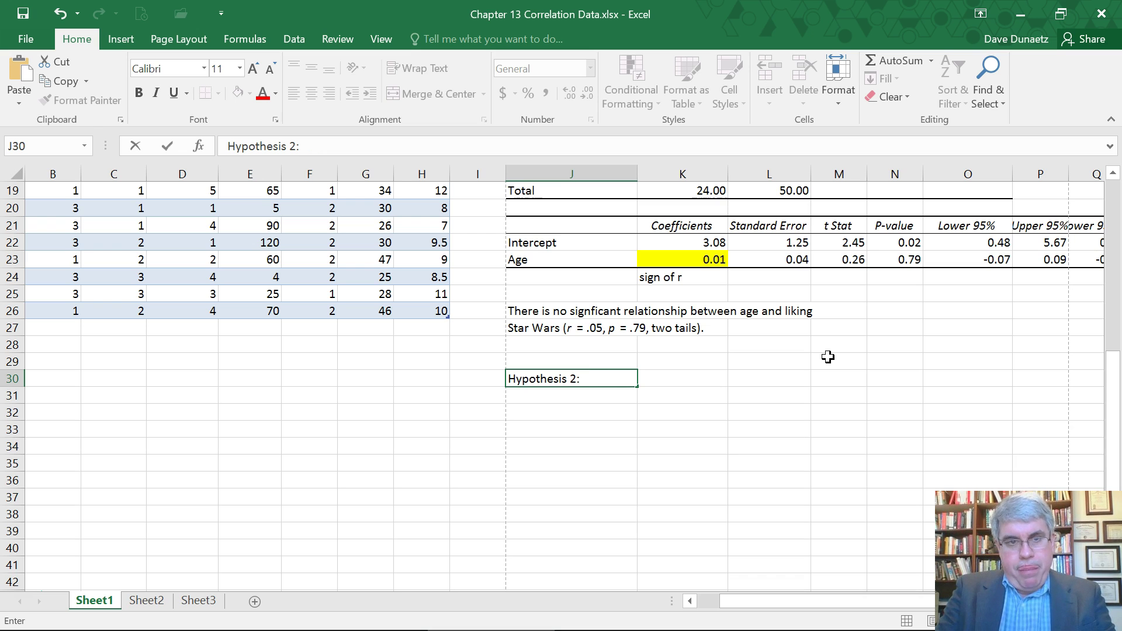
{"action": "type", "text": "There is a p"}
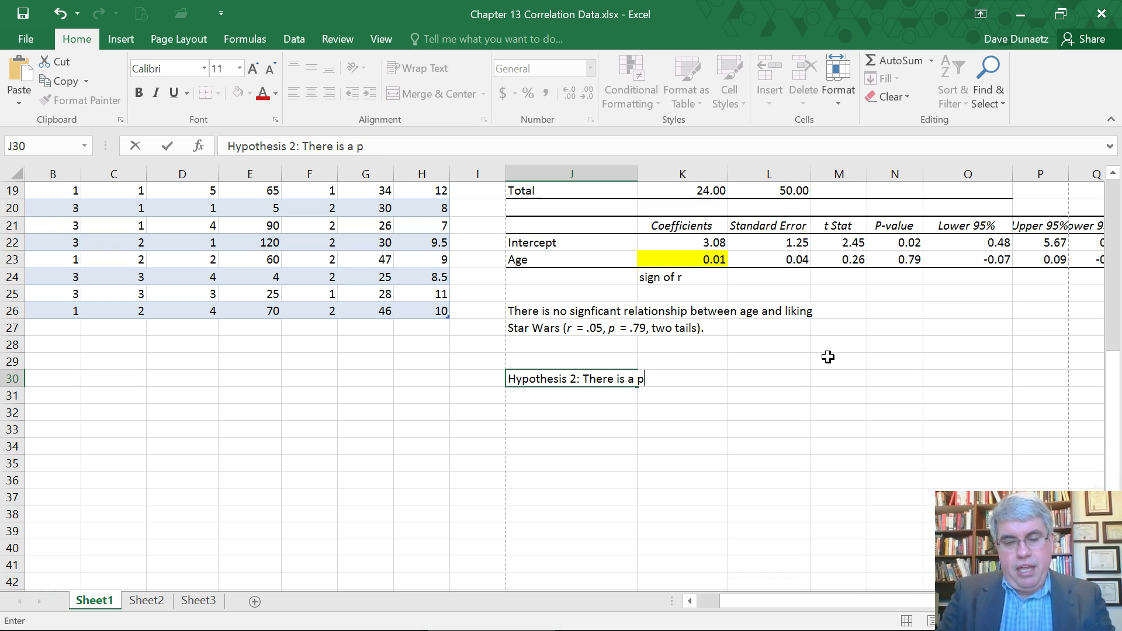
{"action": "scroll", "coordinate": [386, 327], "scroll_direction": "up", "scroll_amount": 4}
{"action": "scroll", "coordinate": [385, 327], "scroll_direction": "up", "scroll_amount": 2}
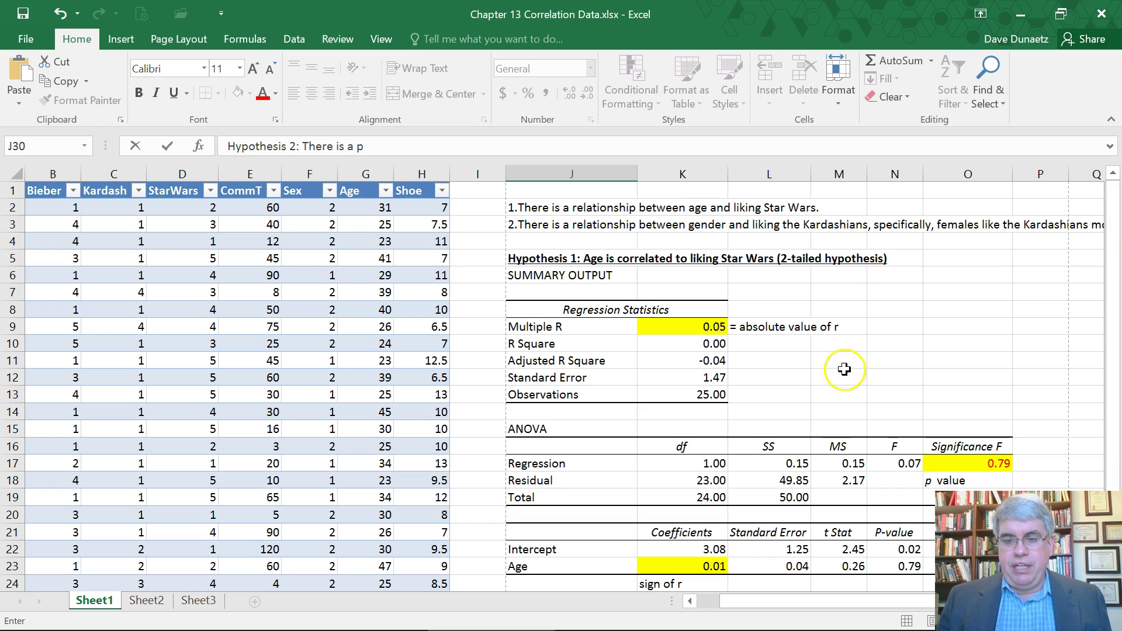
{"action": "left_click_drag", "start_coordinate": [793, 610], "coordinate": [692, 602]}
{"action": "scroll", "coordinate": [685, 411], "scroll_direction": "down", "scroll_amount": 5}
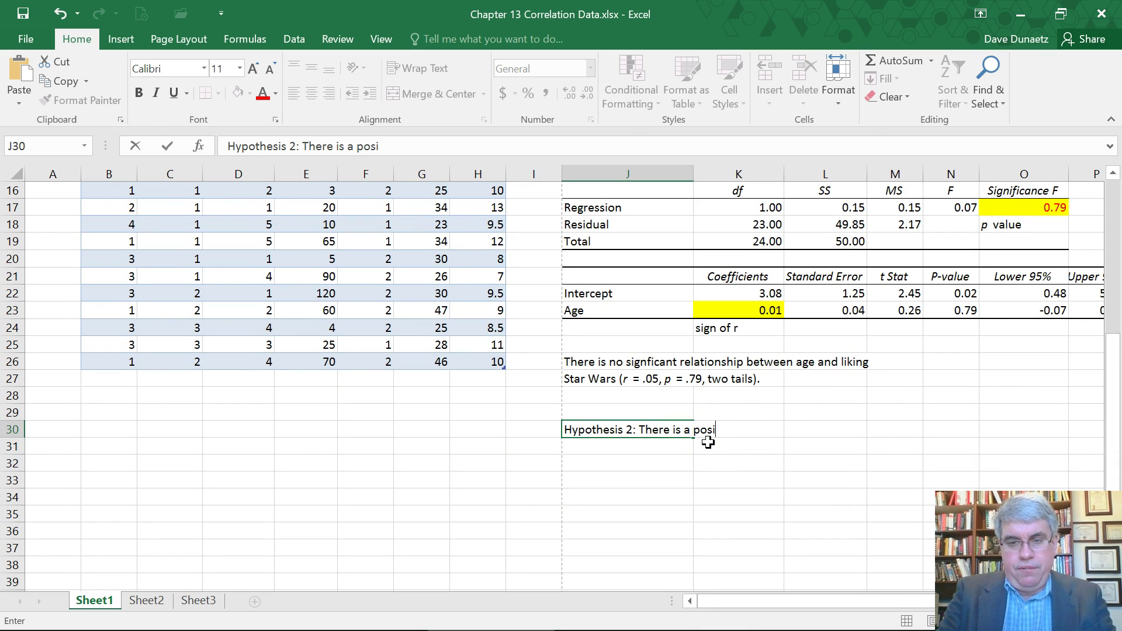
{"action": "type", "text": "tive cor"}
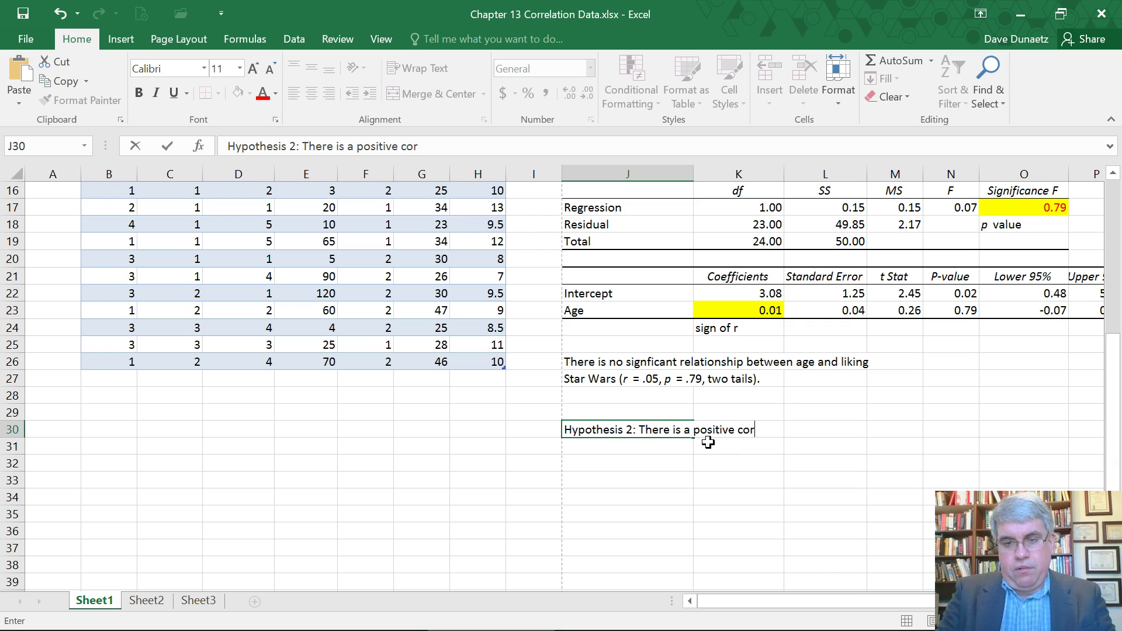
{"action": "type", "text": "relation between gender (males = 1, females = 2) and"}
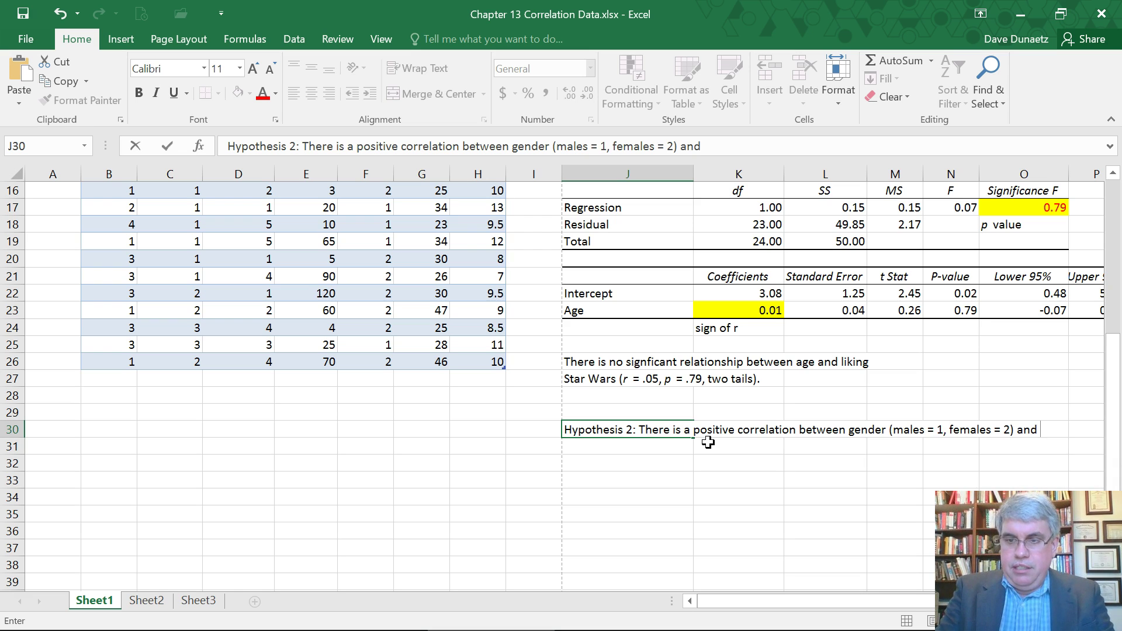
{"action": "key", "text": "Return"}
{"action": "type", "text": "I"}
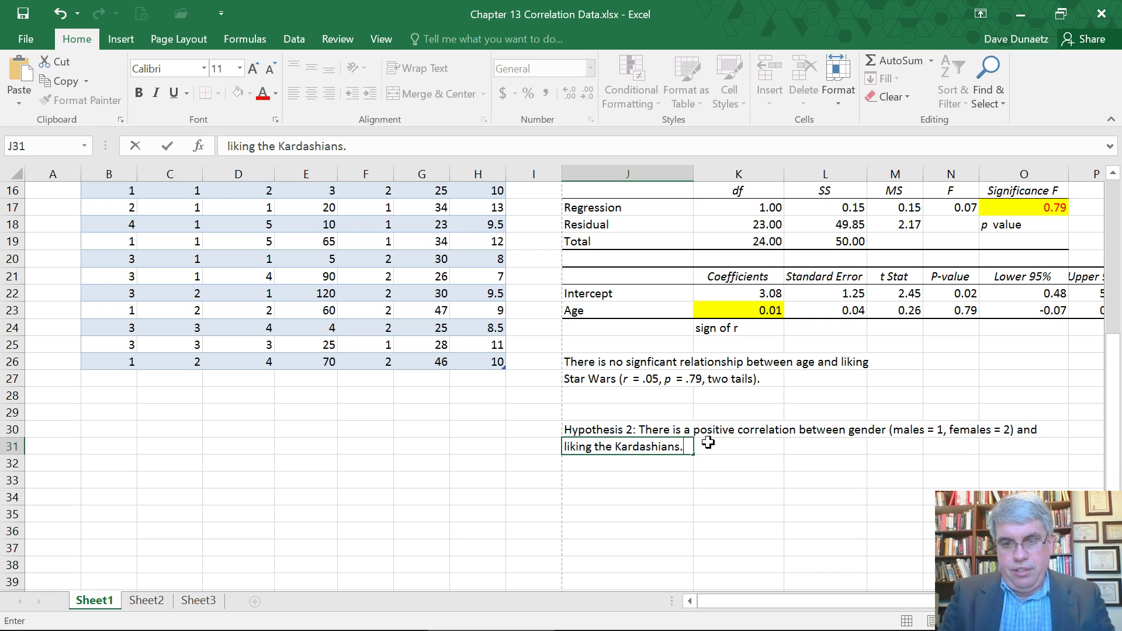
{"action": "left_click", "coordinate": [589, 430]}
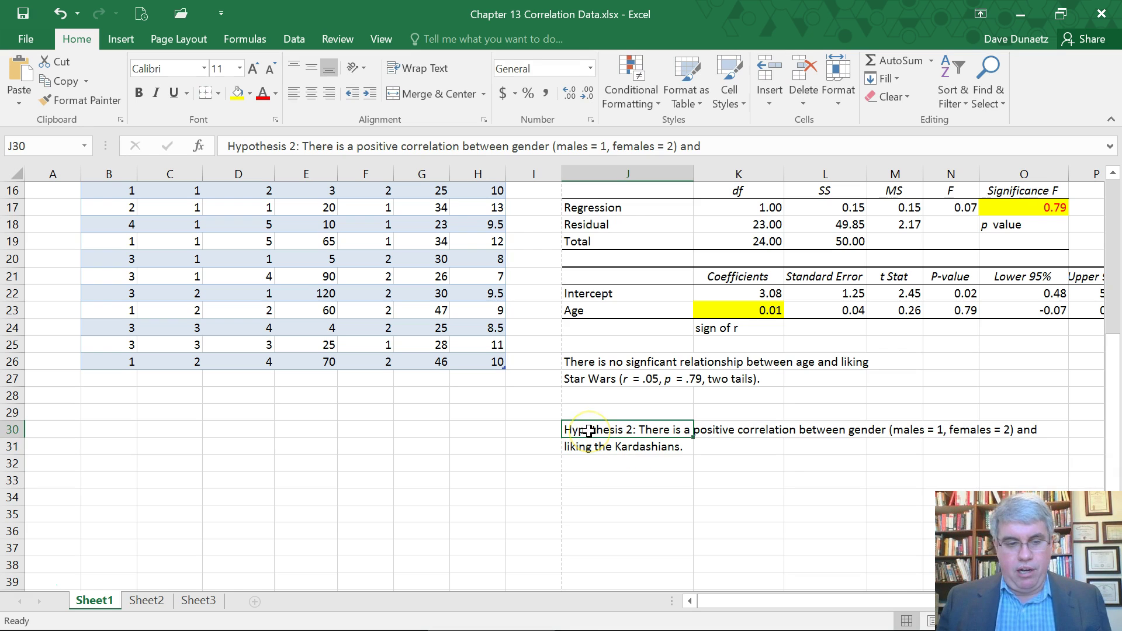
- Make both Hypothesis 2 lines in J30:J31 bold
{"action": "key", "text": "shift+Down"}
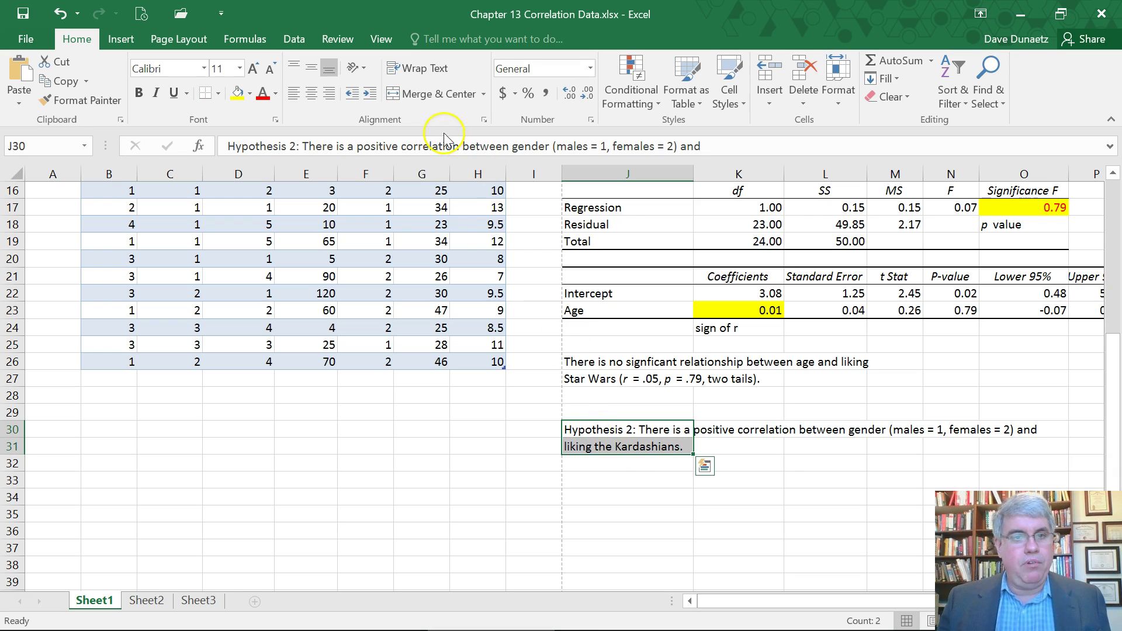
{"action": "left_click", "coordinate": [134, 68]}
{"action": "left_click", "coordinate": [138, 93]}
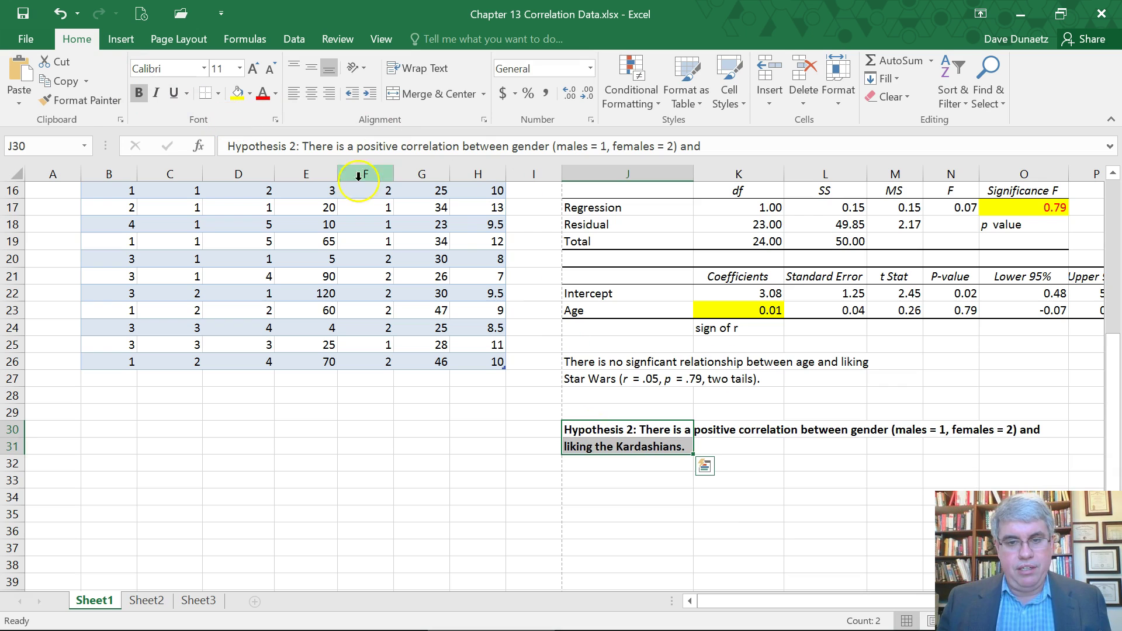
{"action": "left_click", "coordinate": [585, 479]}
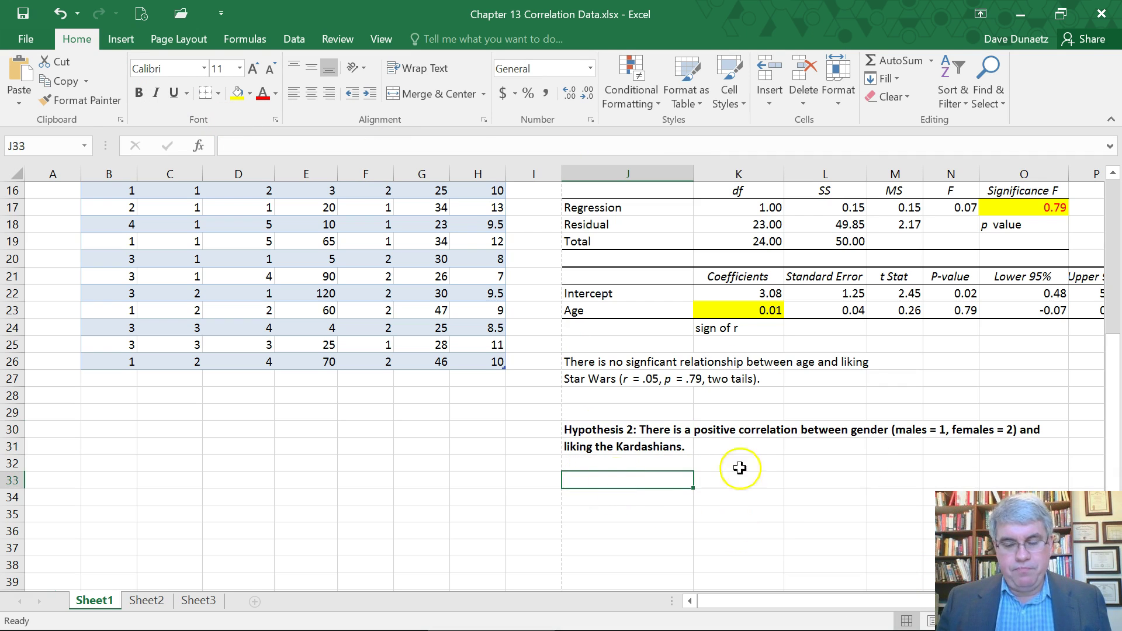
- Start a Regression and set the Input Y Range to the Kardash column, C1:C26
{"action": "scroll", "coordinate": [608, 464], "scroll_direction": "up", "scroll_amount": 5}
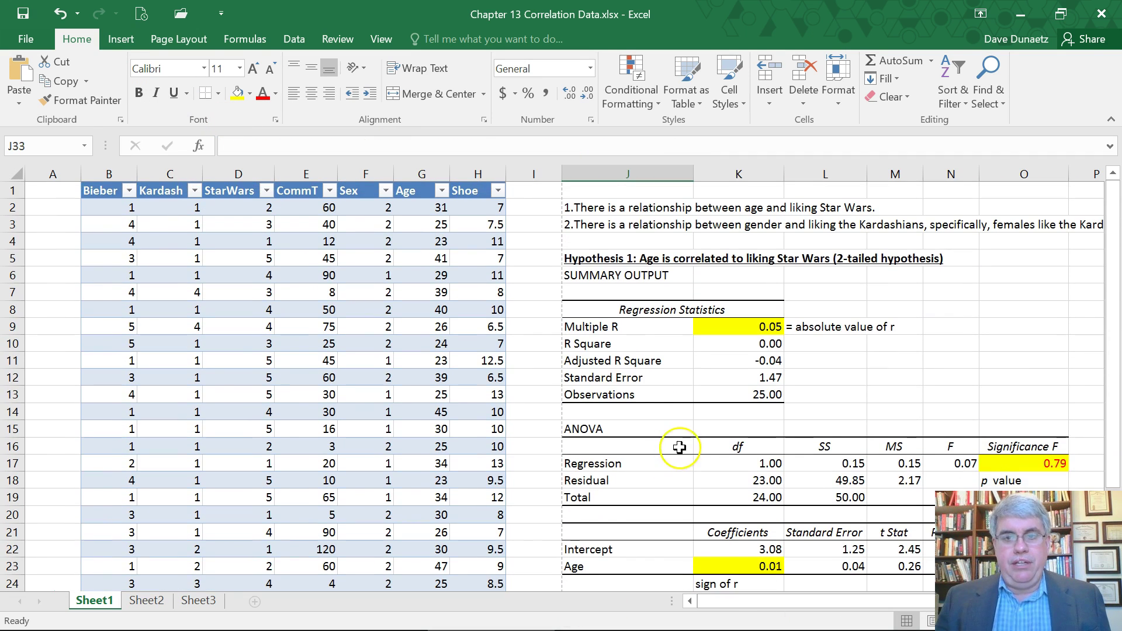
{"action": "scroll", "coordinate": [656, 388], "scroll_direction": "down", "scroll_amount": 5}
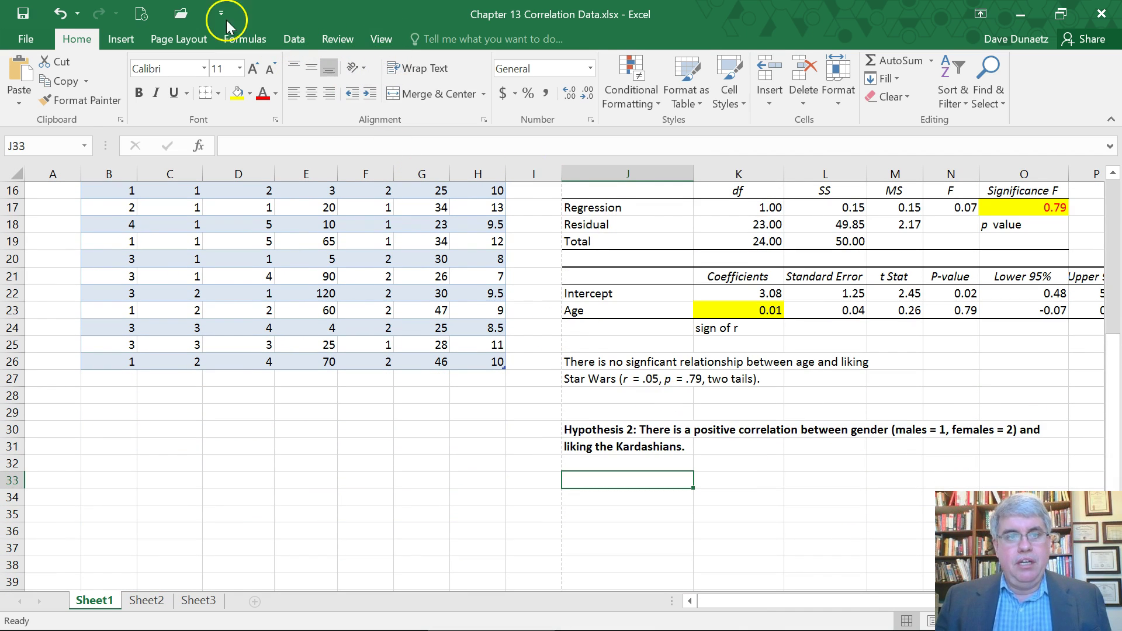
{"action": "left_click", "coordinate": [297, 41]}
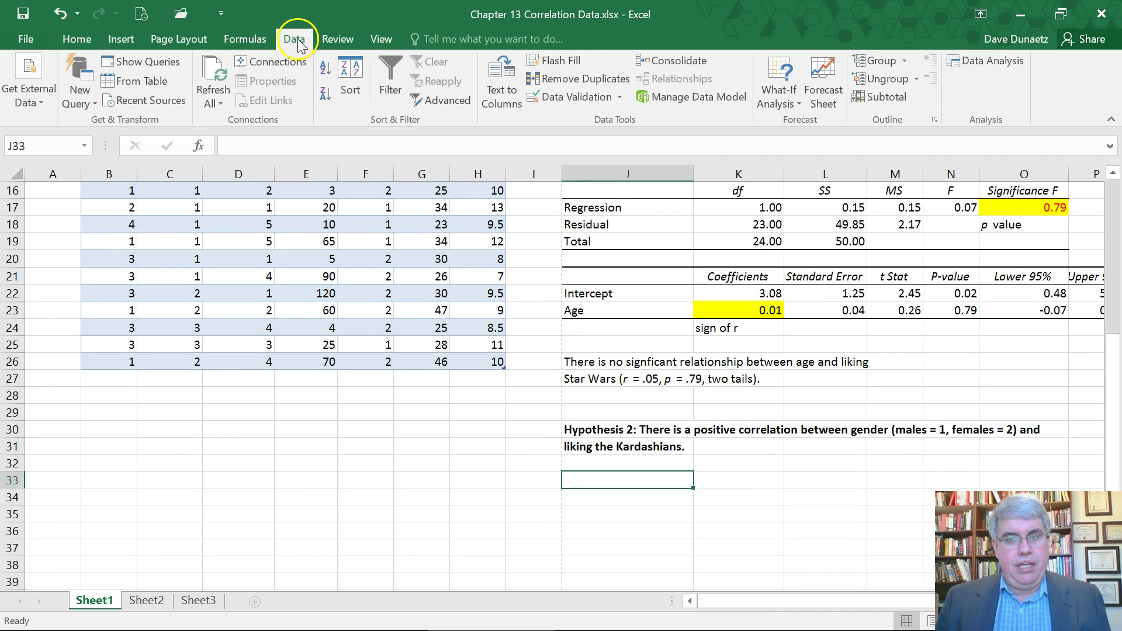
{"action": "left_click", "coordinate": [990, 62]}
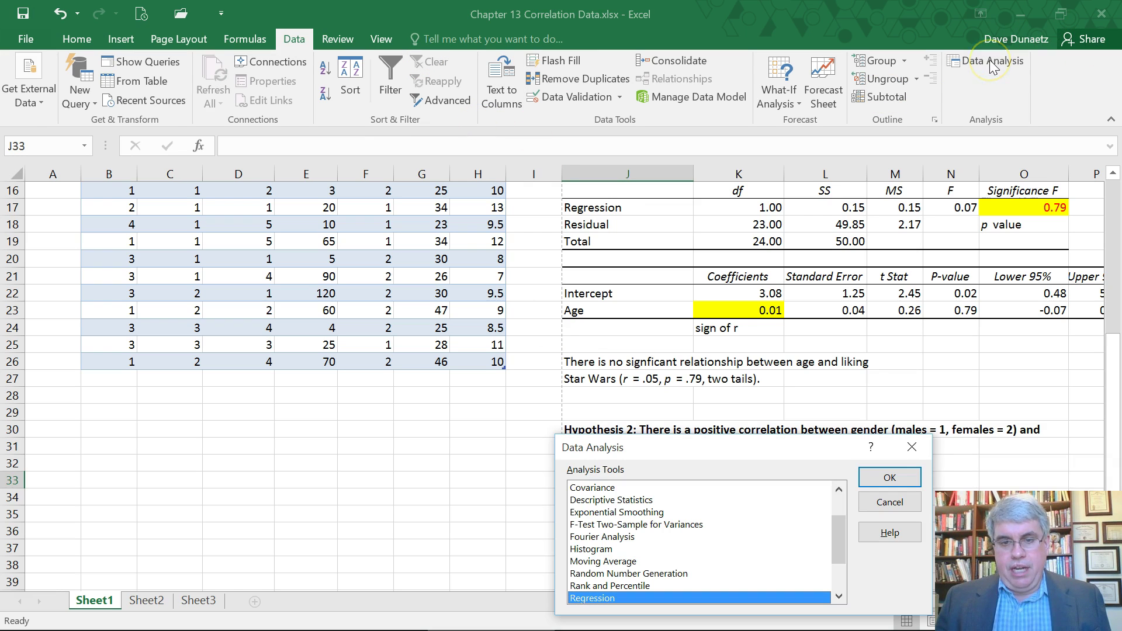
{"action": "left_click", "coordinate": [897, 478]}
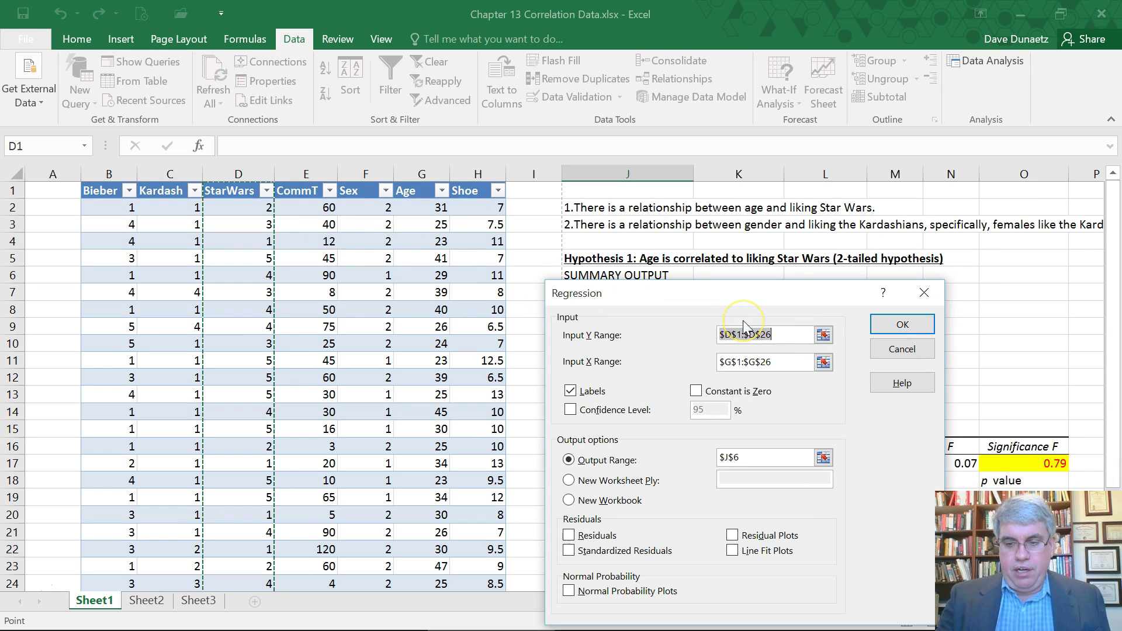
{"action": "key", "text": "Delete"}
{"action": "left_click", "coordinate": [733, 336]}
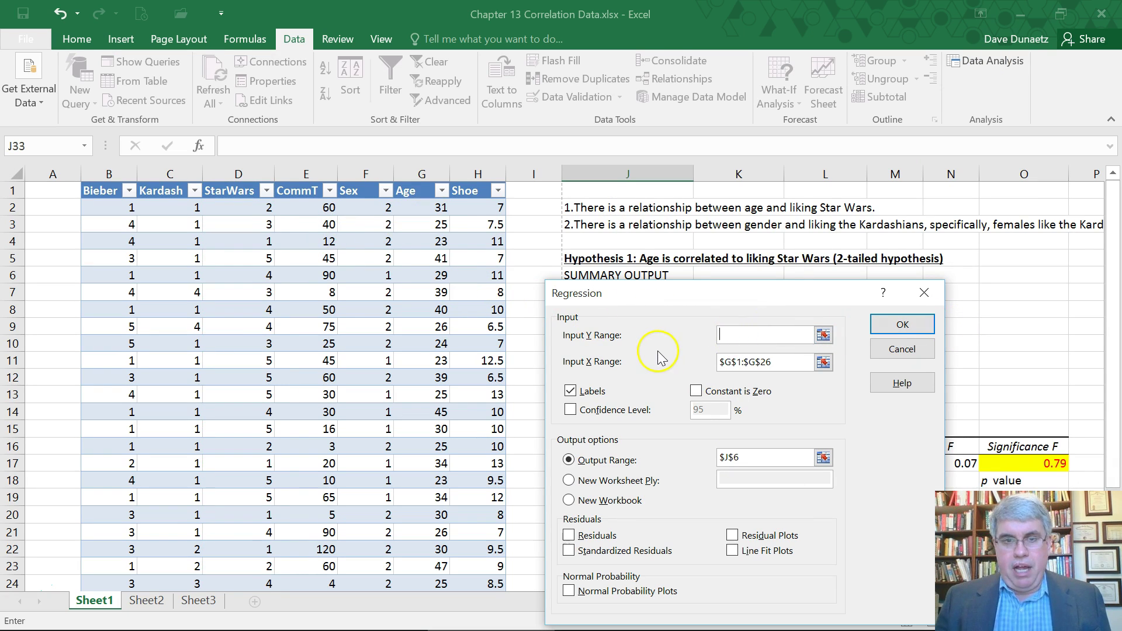
{"action": "left_click", "coordinate": [157, 190]}
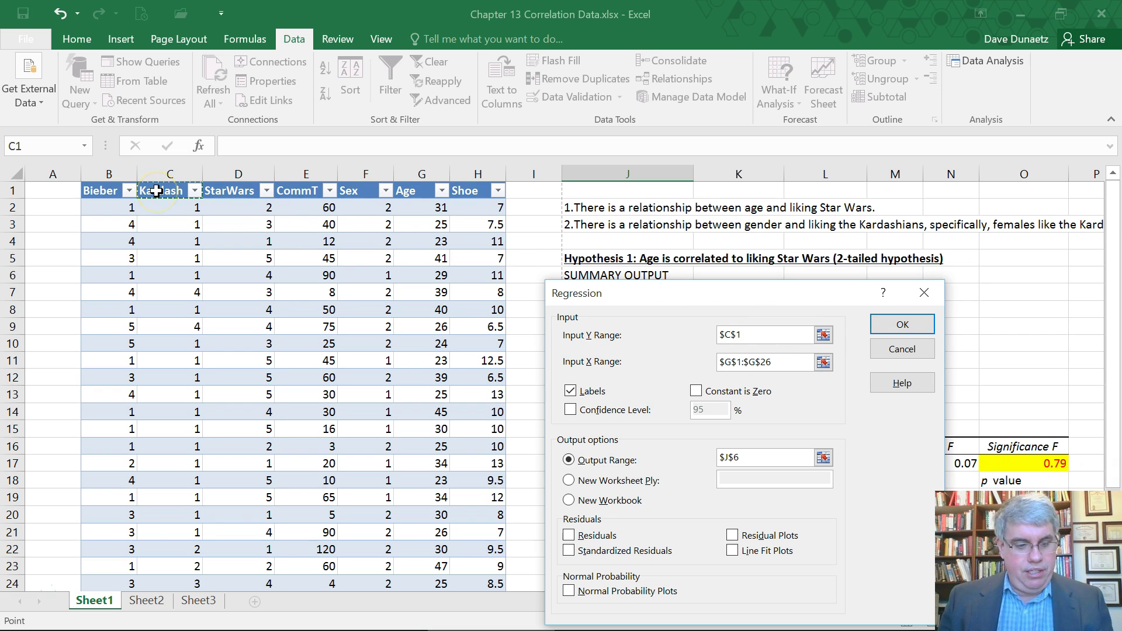
{"action": "key", "text": "shift+Down"}
{"action": "key", "text": "shift+Down"}
{"action": "key", "text": "shift+Down"}
{"action": "key", "text": "shift+Down"}
{"action": "key", "text": "shift+Down"}
{"action": "key", "text": "shift+Down"}
{"action": "key", "text": "shift+Down"}
{"action": "key", "text": "shift+Down"}
{"action": "key", "text": "shift+Down"}
{"action": "key", "text": "shift+Down"}
{"action": "key", "text": "shift+Down"}
{"action": "key", "text": "shift+Down"}
{"action": "key", "text": "shift+Down"}
{"action": "key", "text": "shift+Down"}
{"action": "key", "text": "shift+Down"}
{"action": "key", "text": "shift+Down"}
{"action": "key", "text": "shift+Down"}
{"action": "key", "text": "shift+Down"}
{"action": "key", "text": "shift+Down"}
{"action": "key", "text": "shift+Down"}
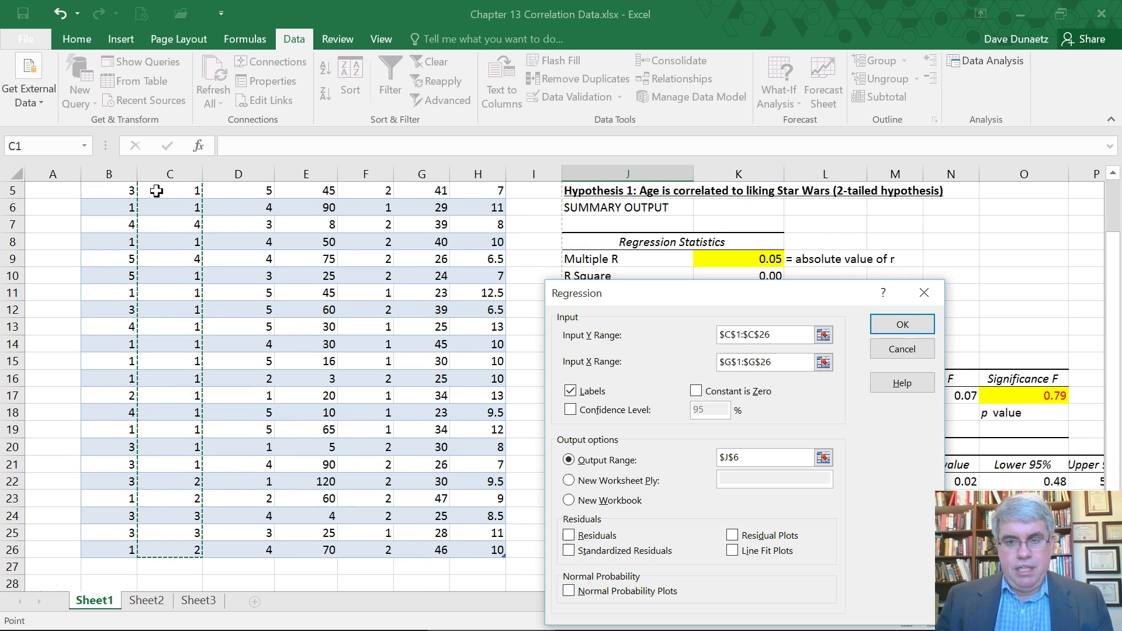
- Replace the old Age range with the Sex column, F1:F26, as the Input X Range
{"action": "left_click_drag", "start_coordinate": [774, 362], "coordinate": [692, 369]}
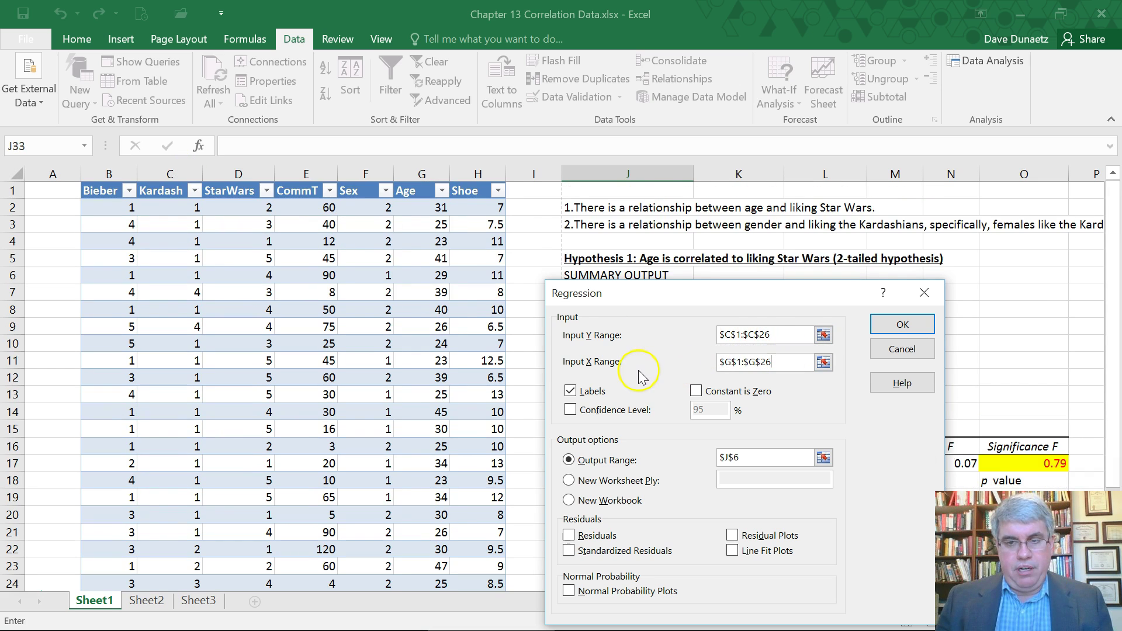
{"action": "left_click", "coordinate": [775, 361]}
{"action": "left_click_drag", "start_coordinate": [775, 361], "coordinate": [723, 367]}
{"action": "key", "text": "BackSpace"}
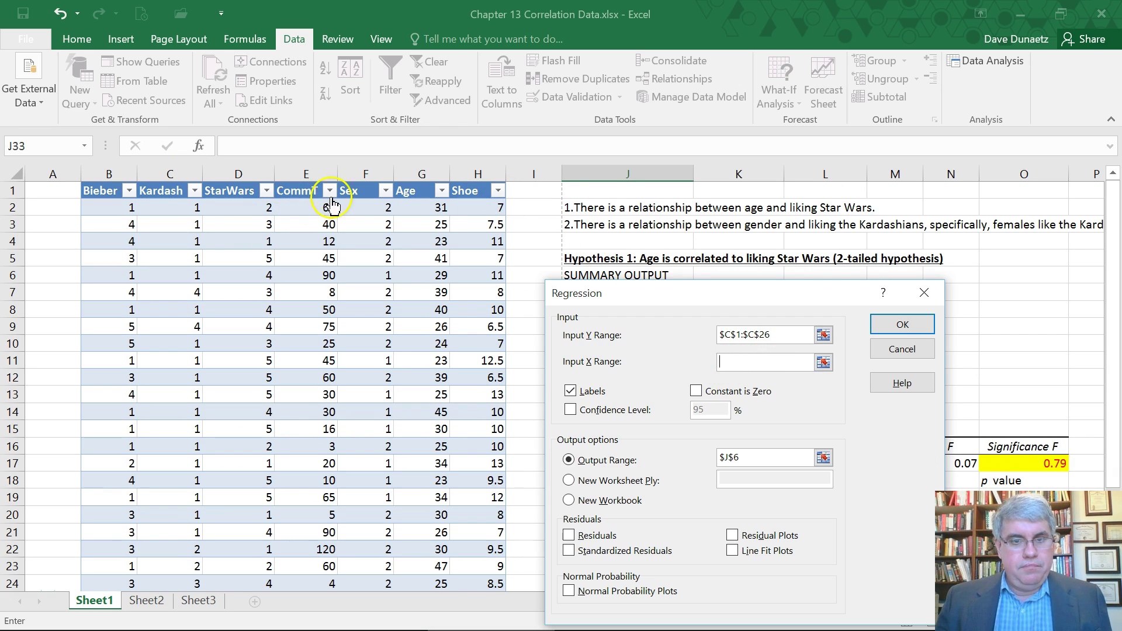
{"action": "left_click", "coordinate": [362, 191]}
{"action": "left_click_drag", "start_coordinate": [362, 191], "coordinate": [365, 584]}
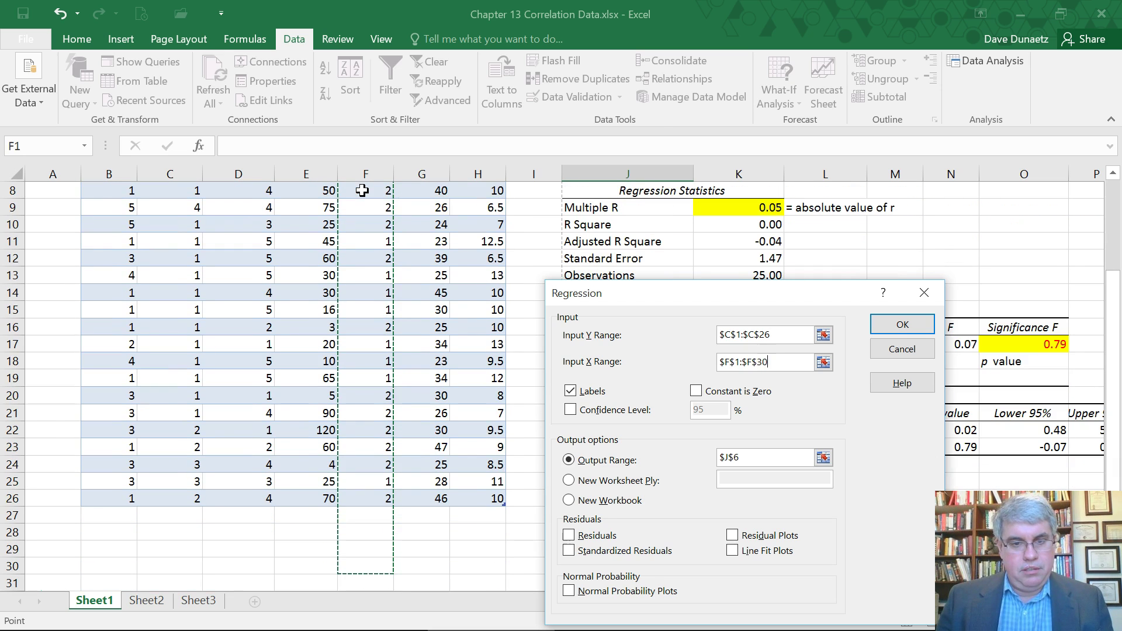
{"action": "left_click_drag", "start_coordinate": [365, 515], "coordinate": [365, 498]}
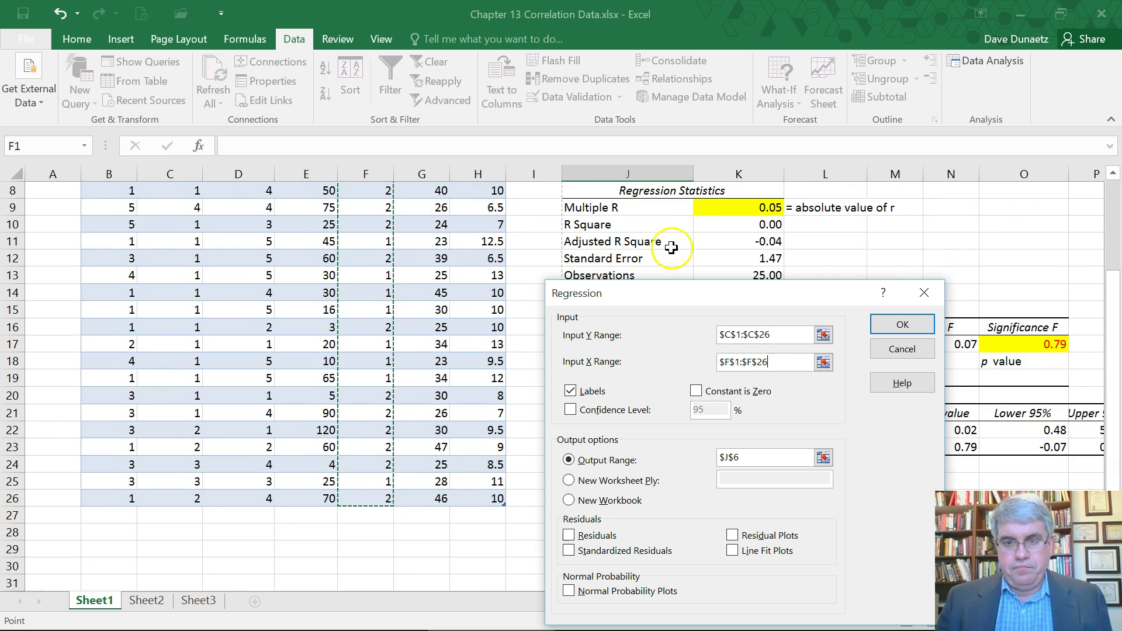
{"action": "left_click", "coordinate": [570, 410]}
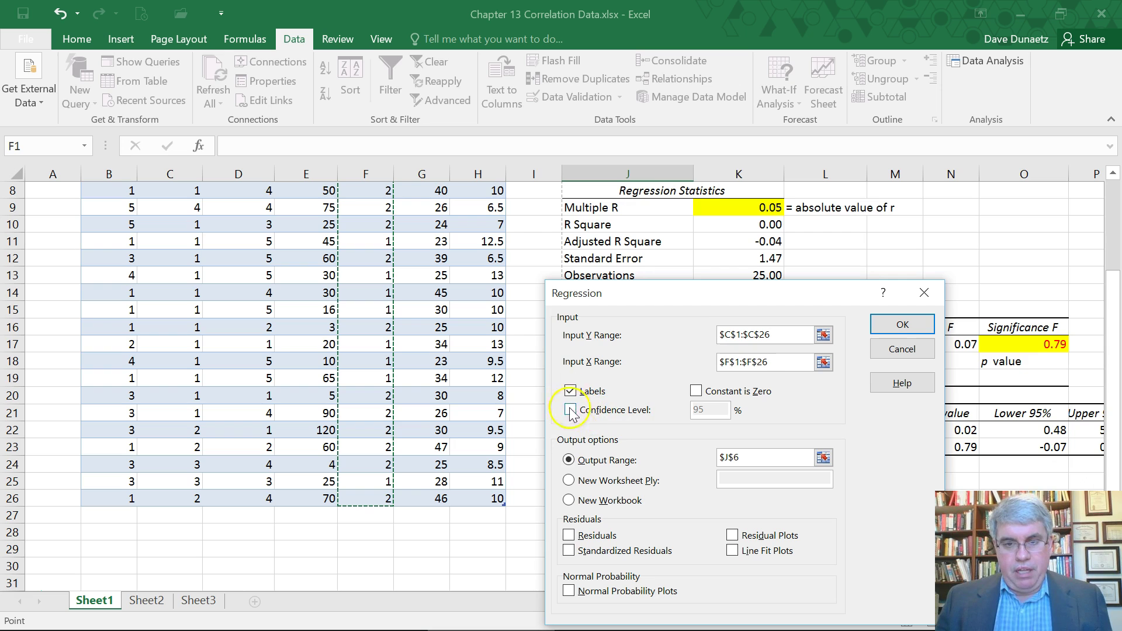
- Change the output range from J6 to J33 and run the regression
{"action": "left_click", "coordinate": [724, 460]}
{"action": "left_click", "coordinate": [721, 466]}
{"action": "key", "text": "Delete"}
{"action": "scroll", "coordinate": [434, 368], "scroll_direction": "down", "scroll_amount": 6}
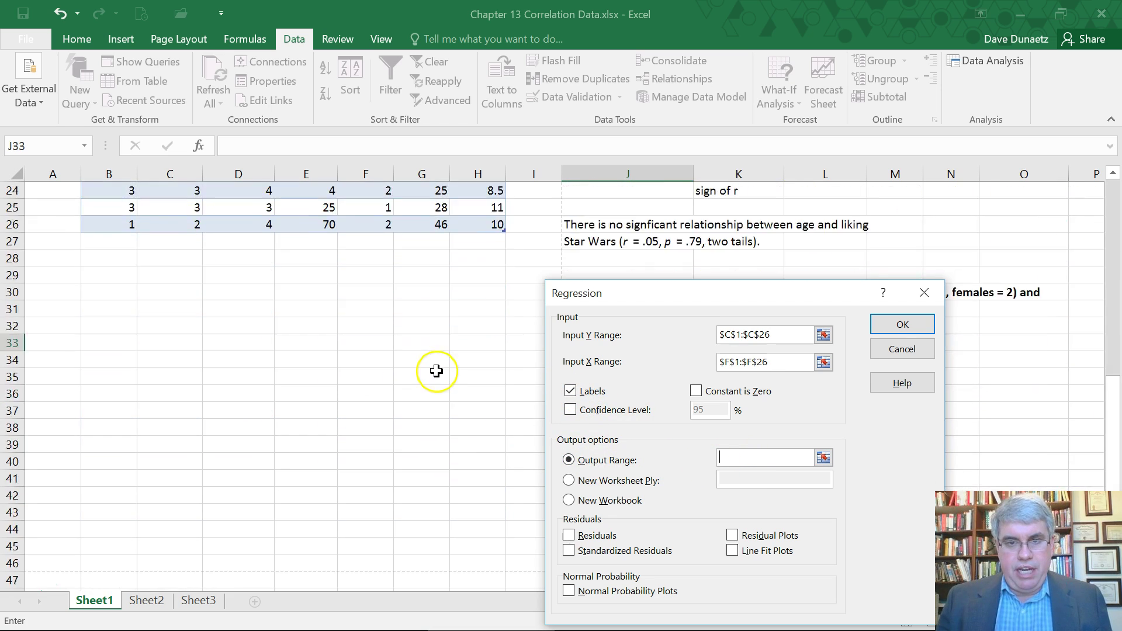
{"action": "scroll", "coordinate": [484, 353], "scroll_direction": "down", "scroll_amount": 2}
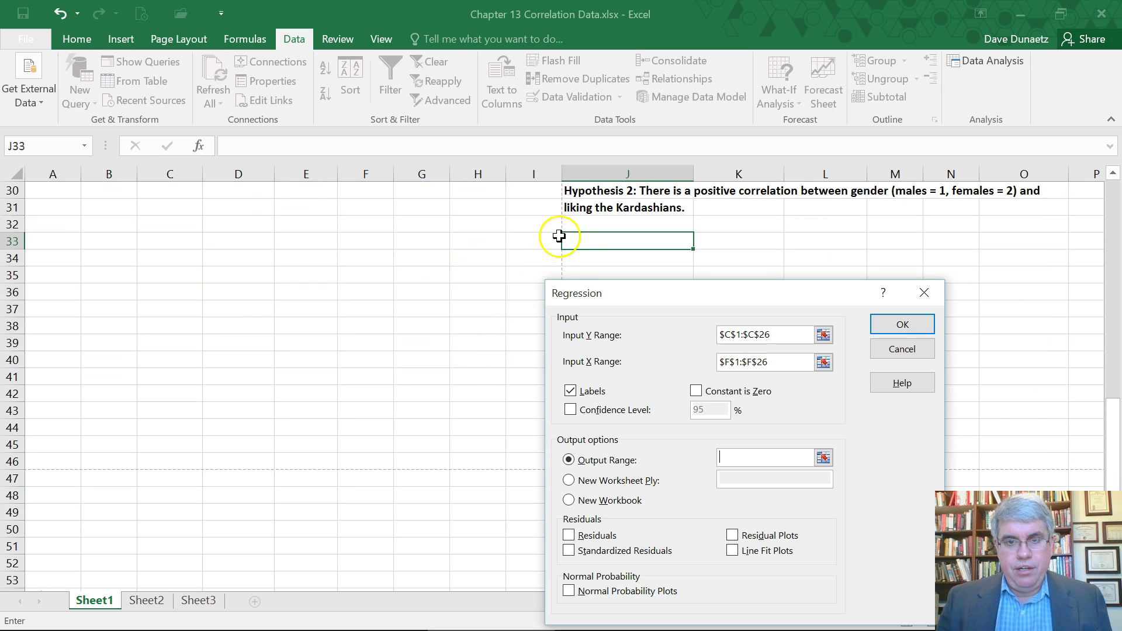
{"action": "left_click", "coordinate": [573, 234]}
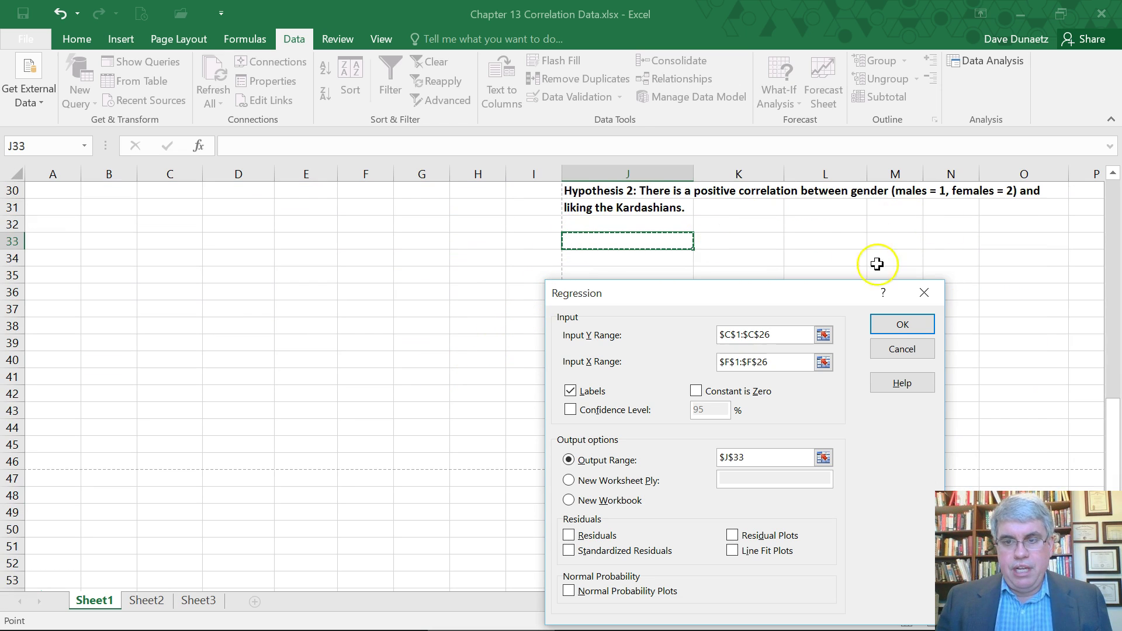
{"action": "left_click", "coordinate": [902, 325]}
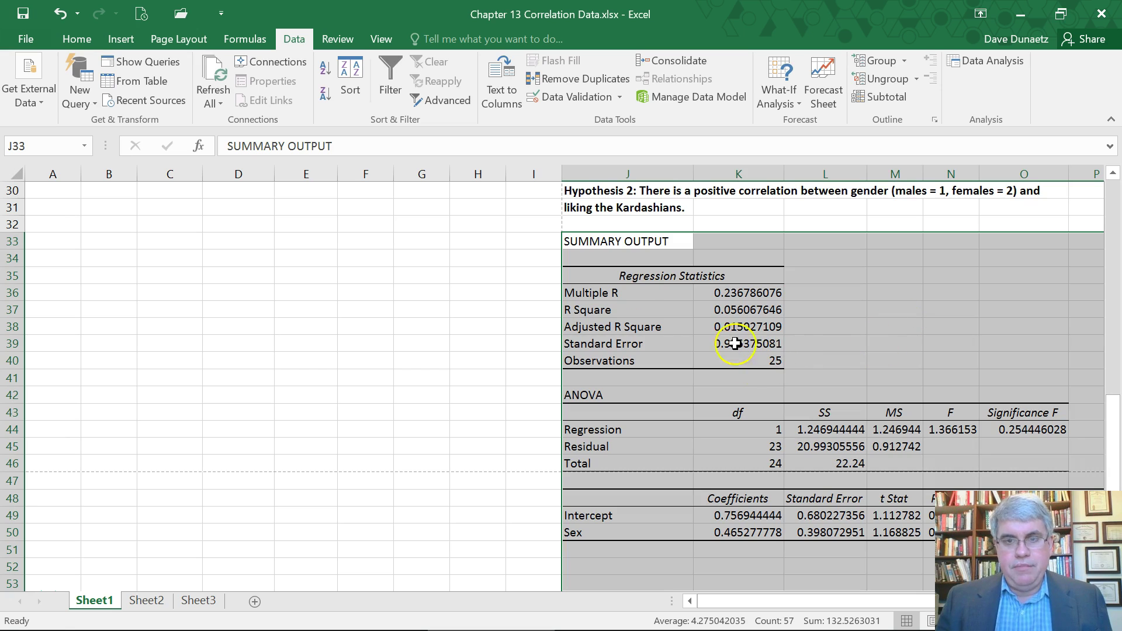
- Format the new regression output as Number with two decimals
{"action": "left_click", "coordinate": [75, 38]}
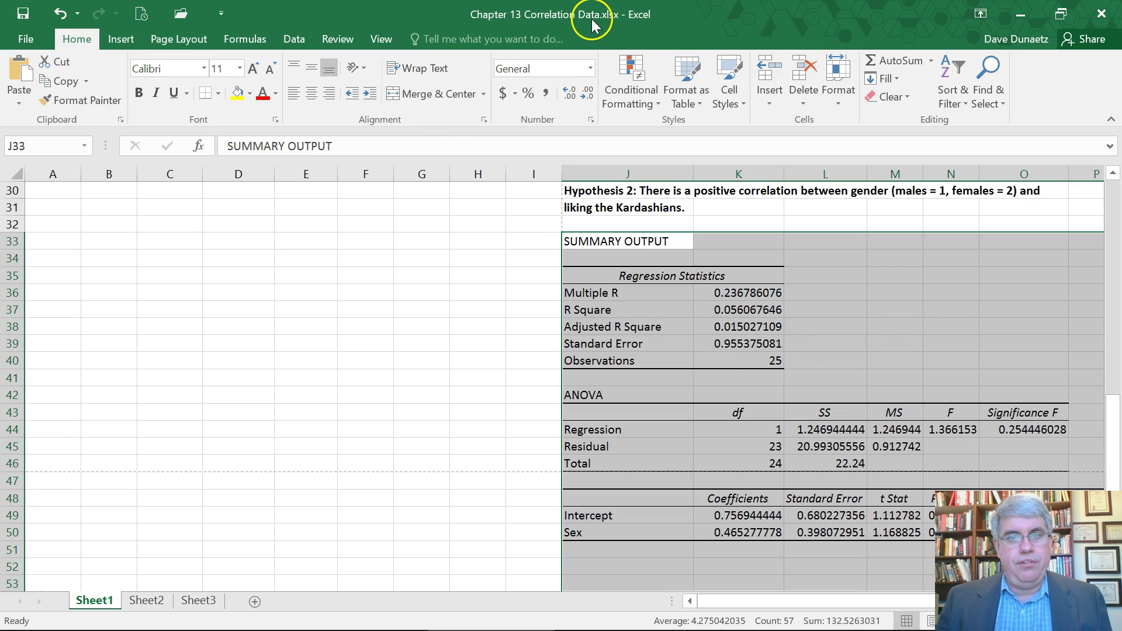
{"action": "left_click", "coordinate": [591, 69]}
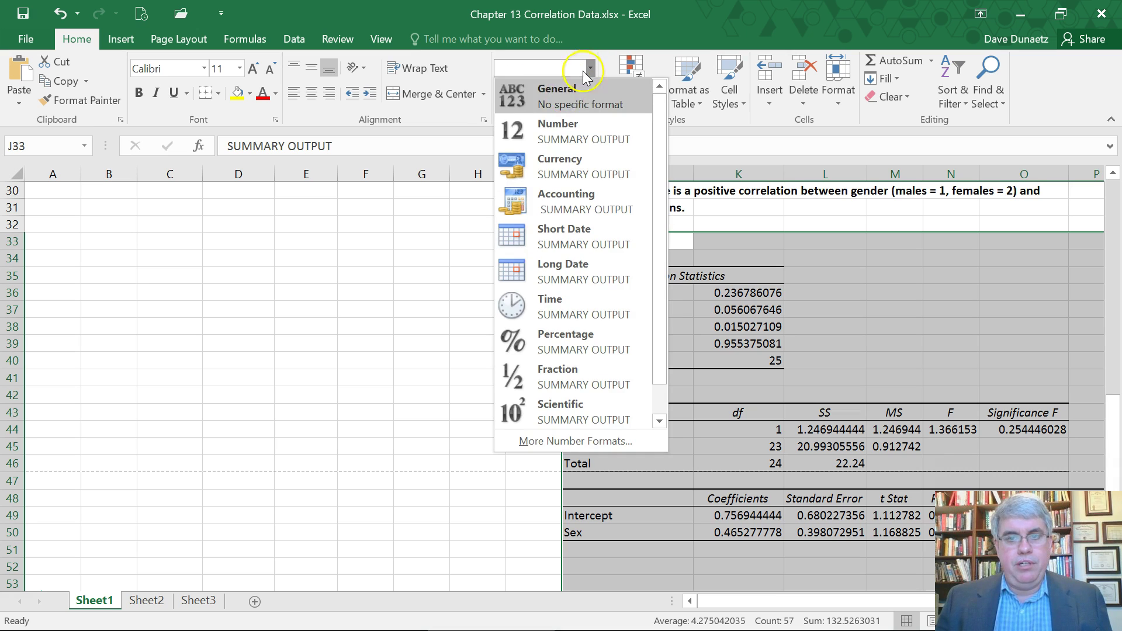
{"action": "left_click", "coordinate": [563, 126]}
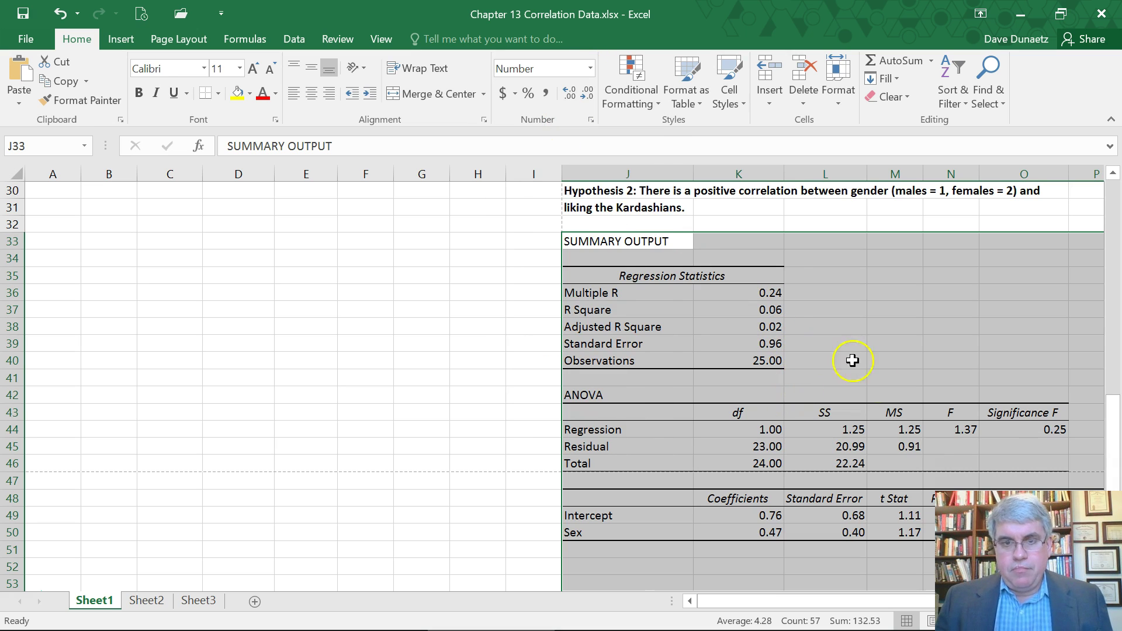
- Fill Multiple R 0.24 (K36) and Significance F 0.25 (O44) yellow
{"action": "left_click", "coordinate": [746, 293]}
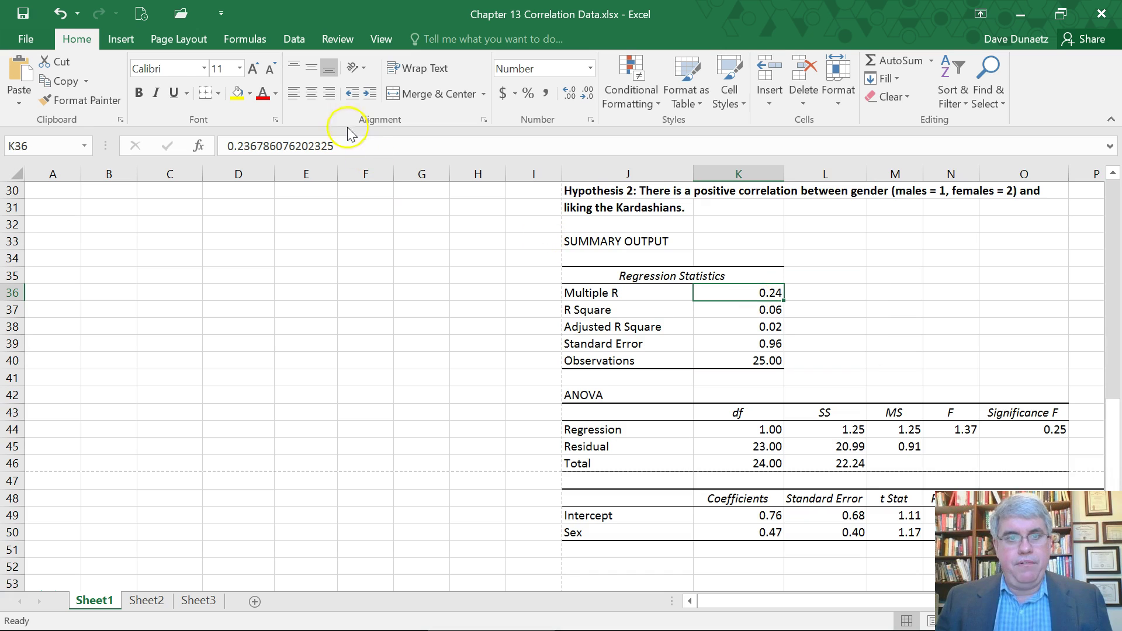
{"action": "left_click", "coordinate": [235, 94]}
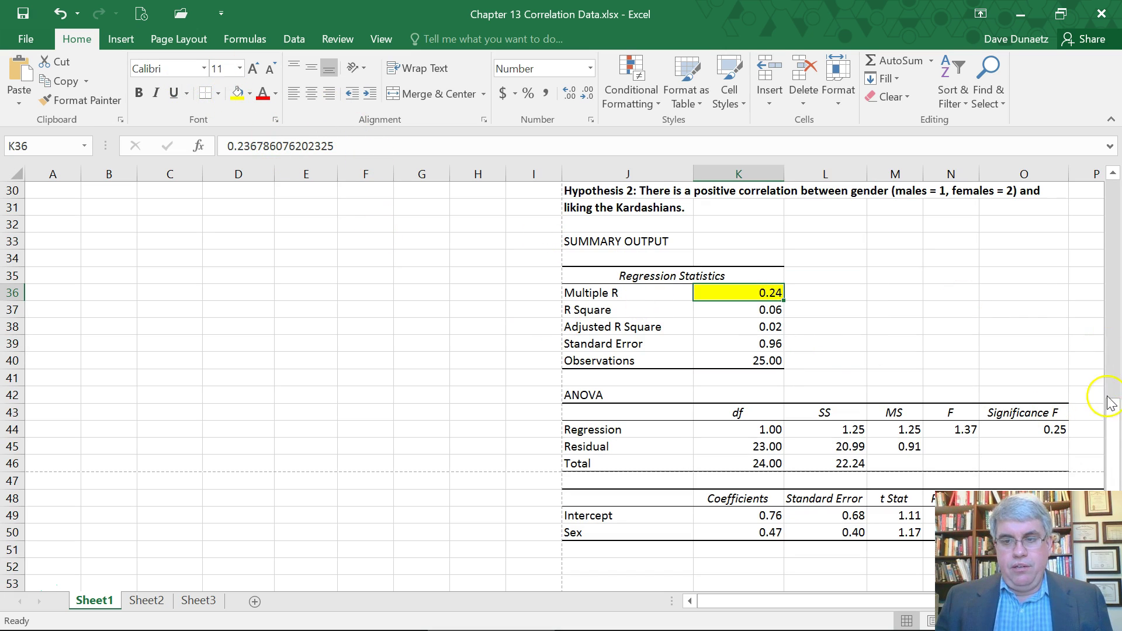
{"action": "left_click", "coordinate": [1044, 429]}
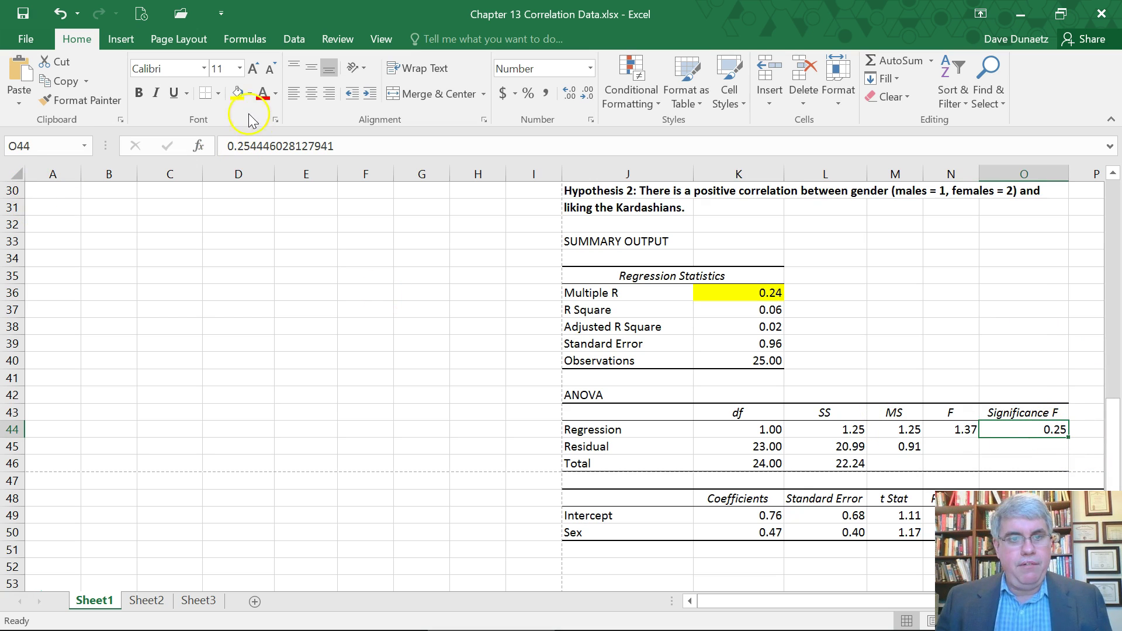
{"action": "left_click", "coordinate": [237, 93]}
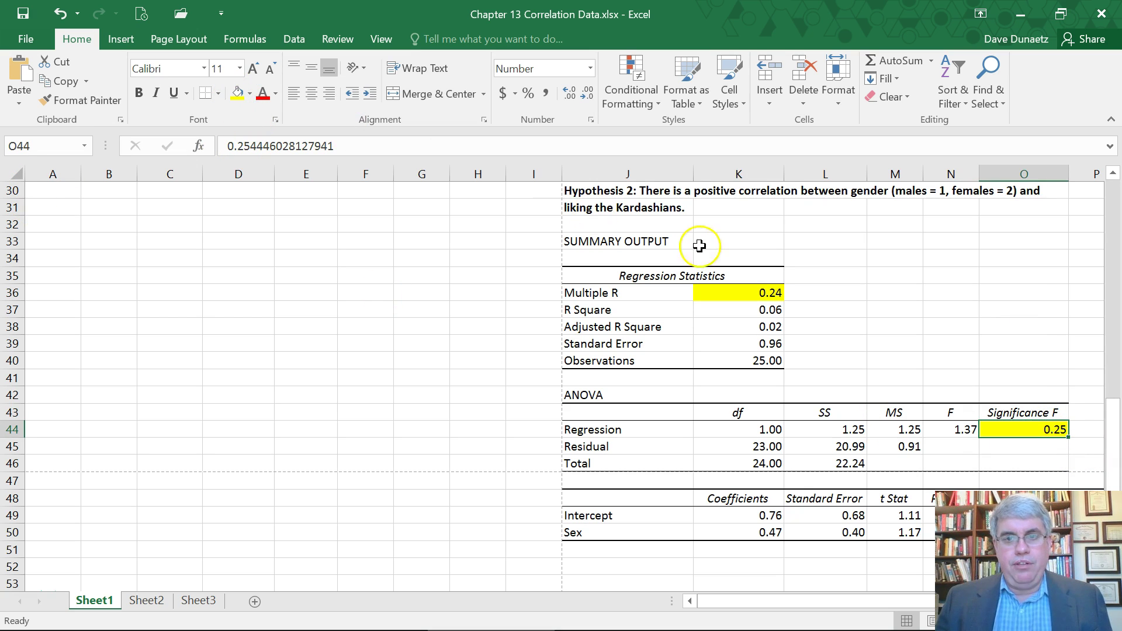
{"action": "left_click", "coordinate": [643, 209]}
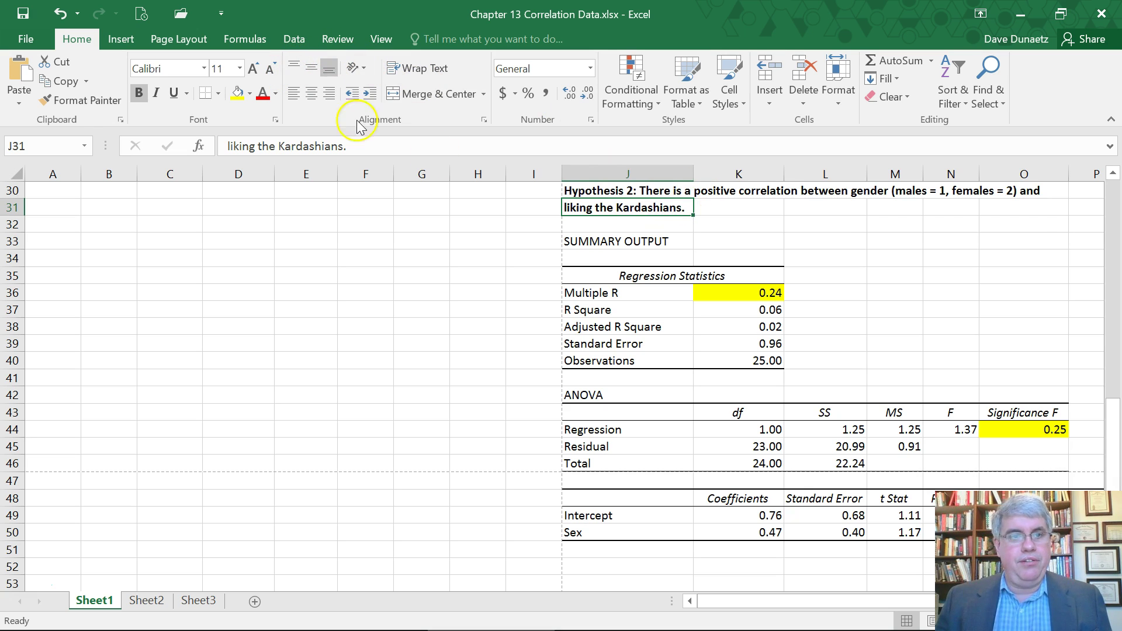
- Label O45 '2 tailed p value' with only the p in italics
{"action": "left_click", "coordinate": [1011, 442]}
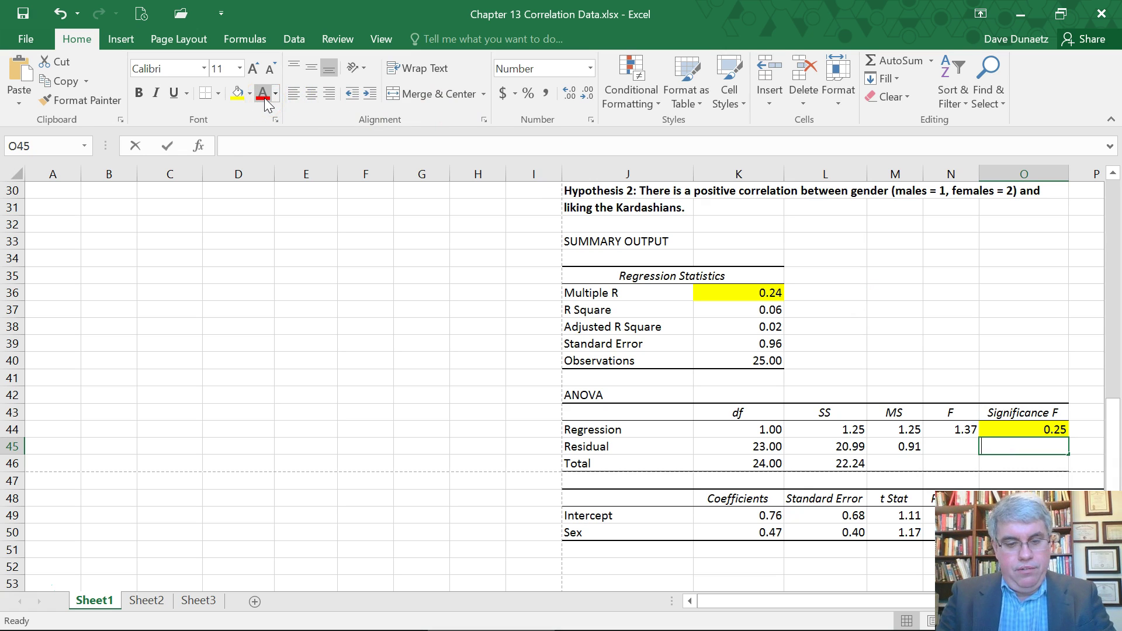
{"action": "type", "text": "2 t"}
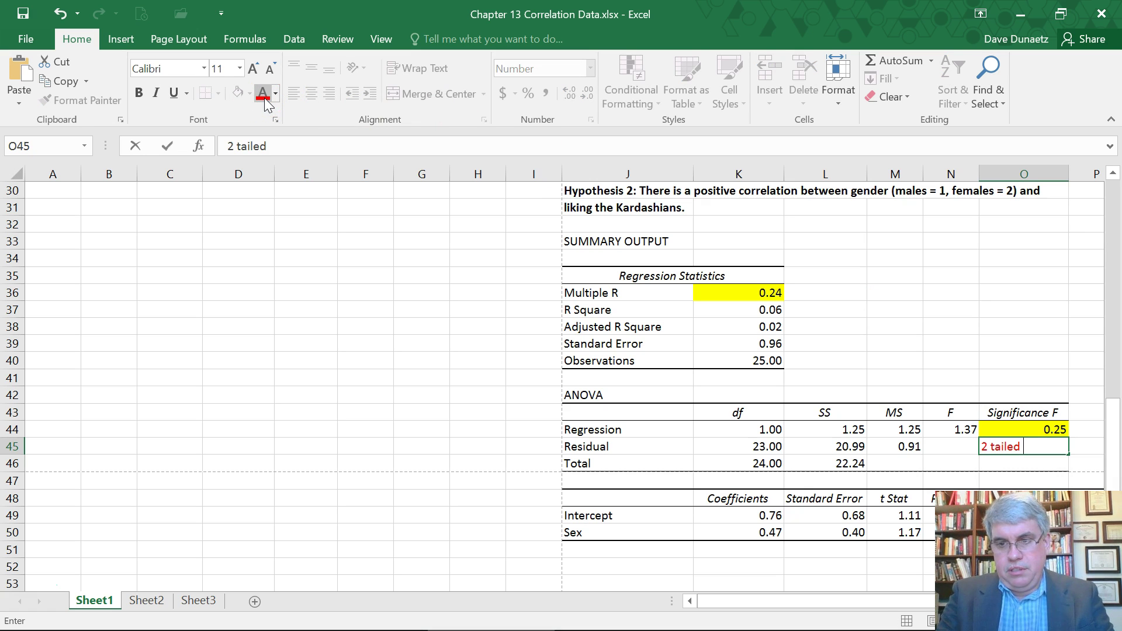
{"action": "type", "text": "ailed"}
{"action": "key", "text": "ctrl+i"}
{"action": "type", "text": "p value"}
{"action": "key", "text": "BackSpace"}
{"action": "key", "text": "BackSpace"}
{"action": "key", "text": "BackSpace"}
{"action": "key", "text": "BackSpace"}
{"action": "key", "text": "BackSpace"}
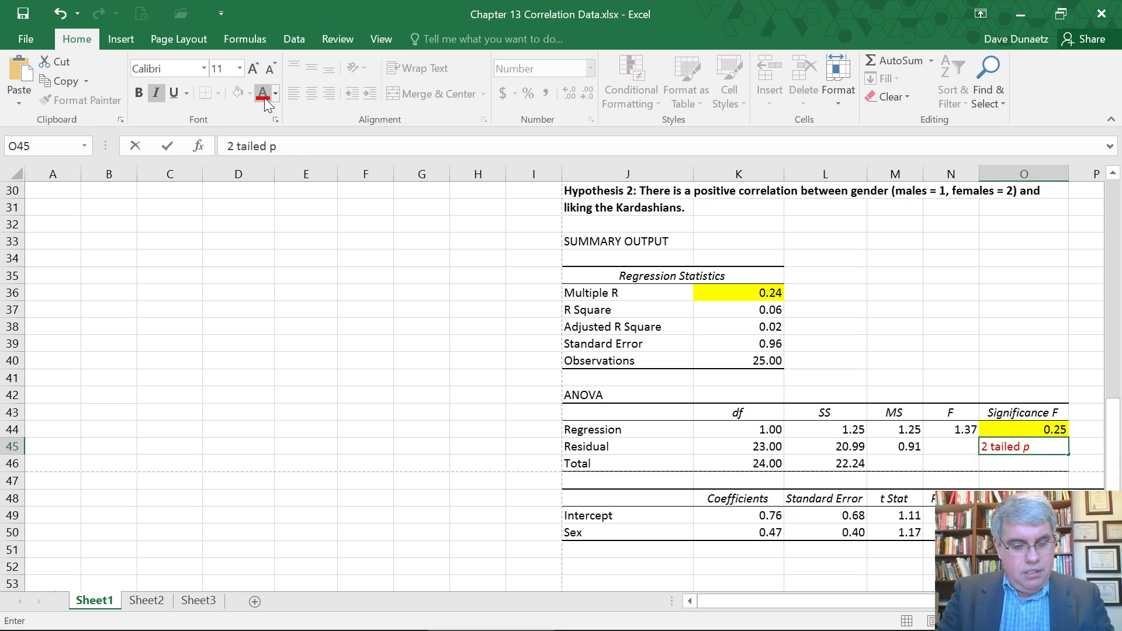
{"action": "key", "text": "ctrl+i"}
{"action": "type", "text": "value"}
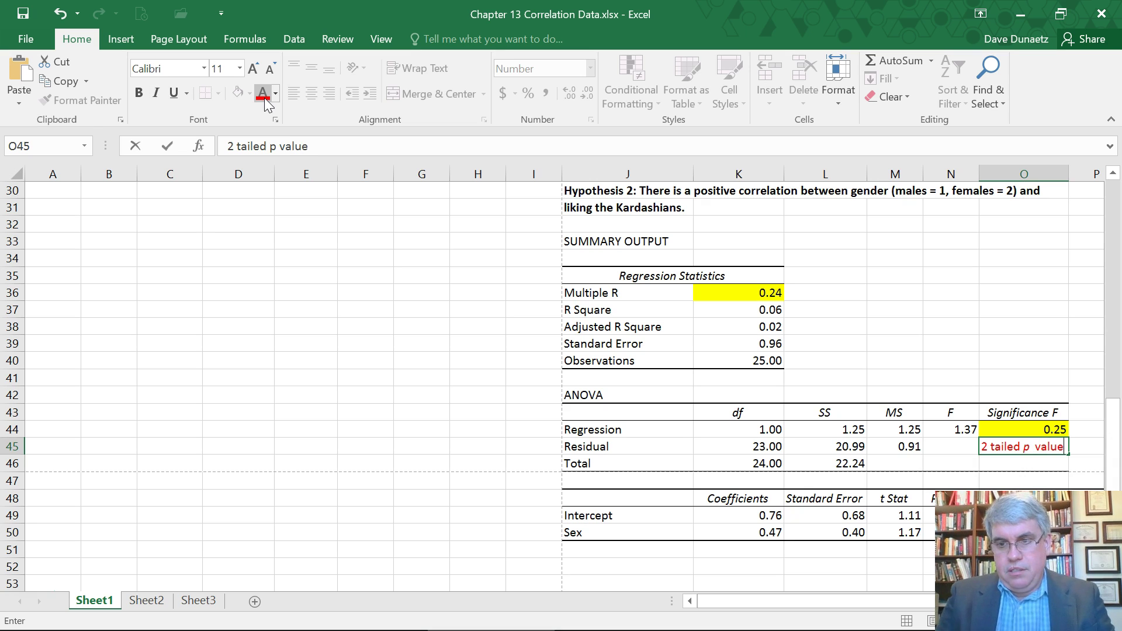
- Fill K51 under the Sex coefficient yellow and type 'Sign of correlation'
{"action": "scroll", "coordinate": [394, 230], "scroll_direction": "down", "scroll_amount": 2}
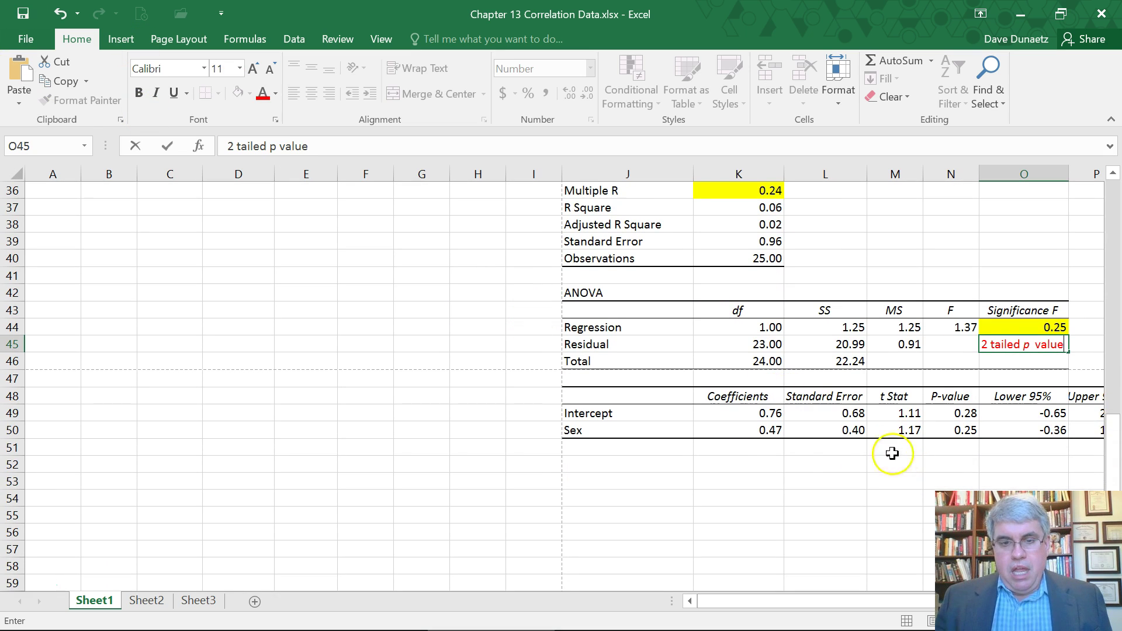
{"action": "left_click", "coordinate": [769, 433]}
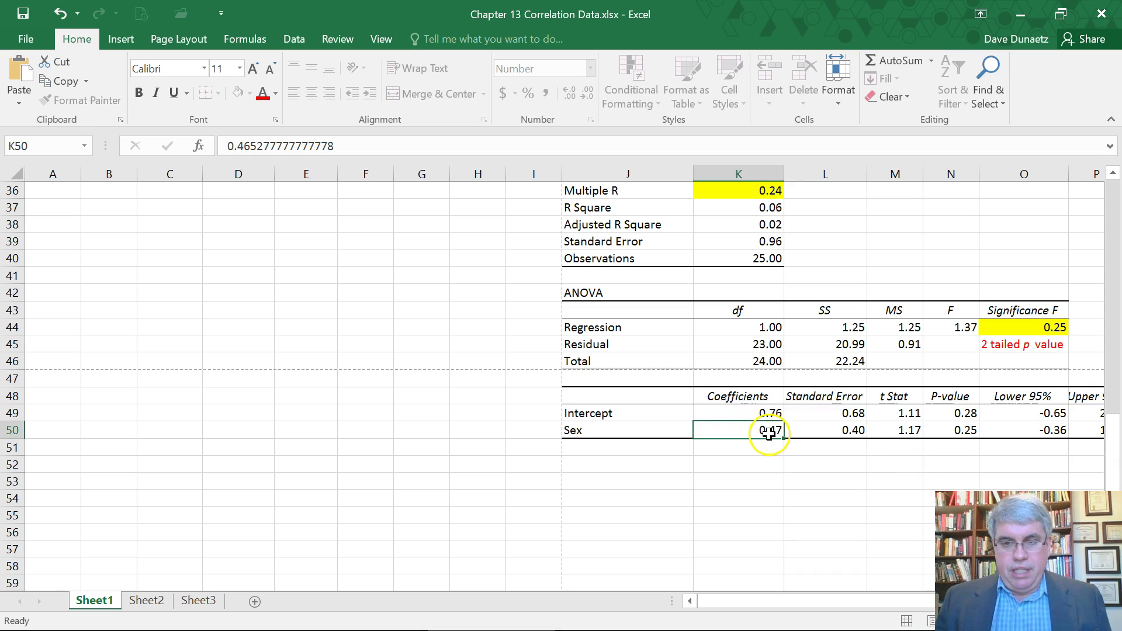
{"action": "left_click", "coordinate": [746, 450]}
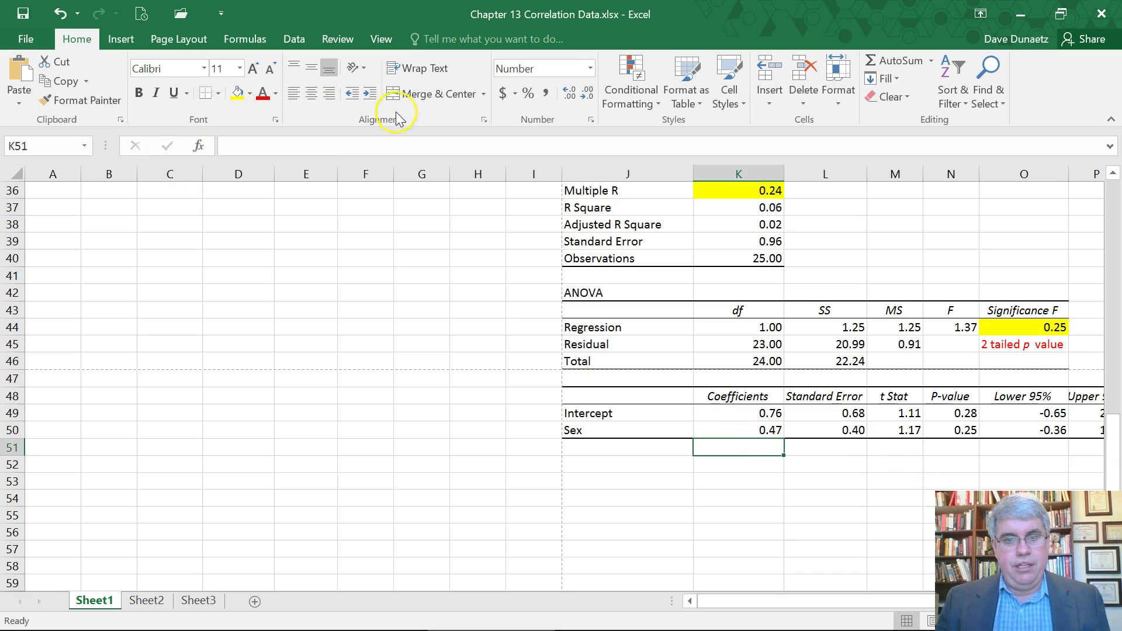
{"action": "left_click", "coordinate": [236, 92]}
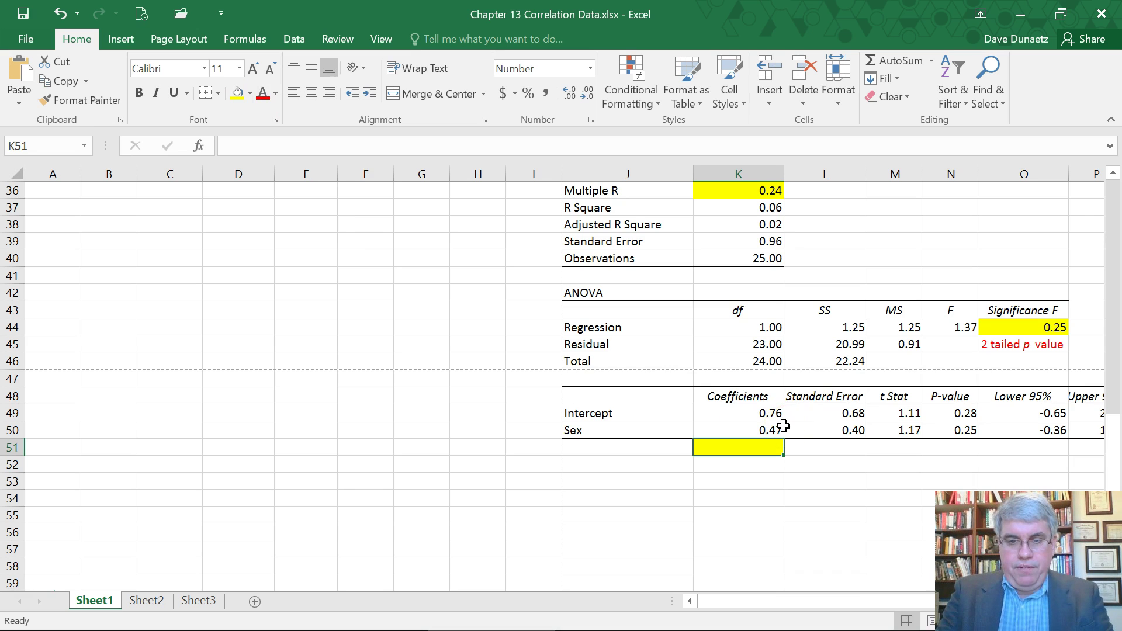
{"action": "type", "text": "S"}
{"action": "key", "text": "BackSpace"}
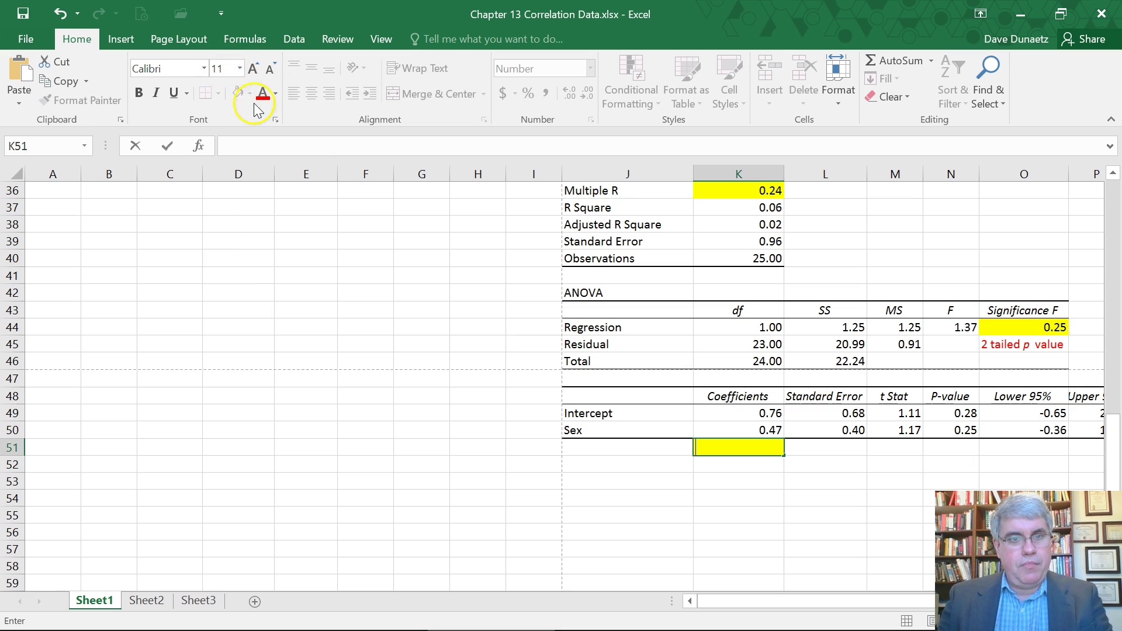
{"action": "type", "text": "Sign of cor"}
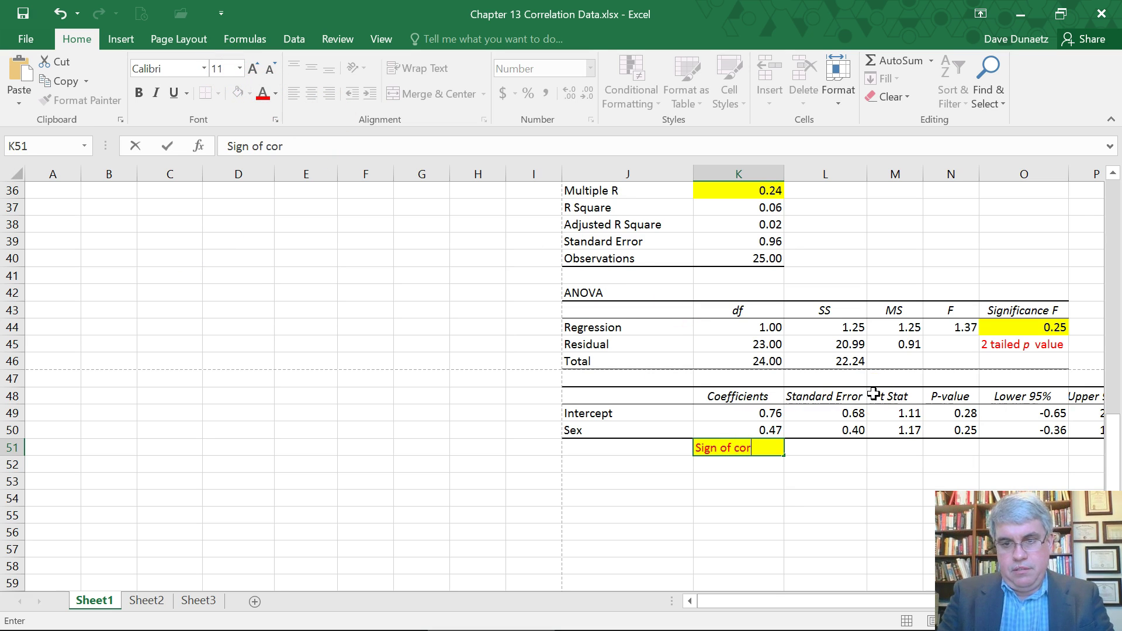
{"action": "type", "text": "relation"}
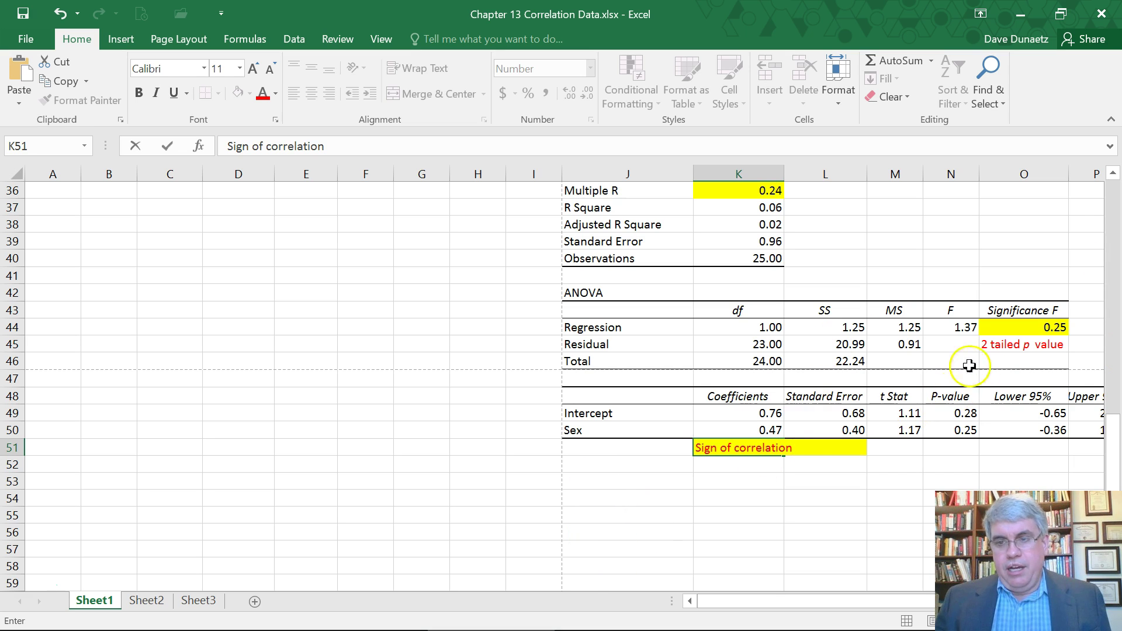
- In J53, start the conclusion '1 tailed p value' with an italic p
{"action": "left_click", "coordinate": [594, 480]}
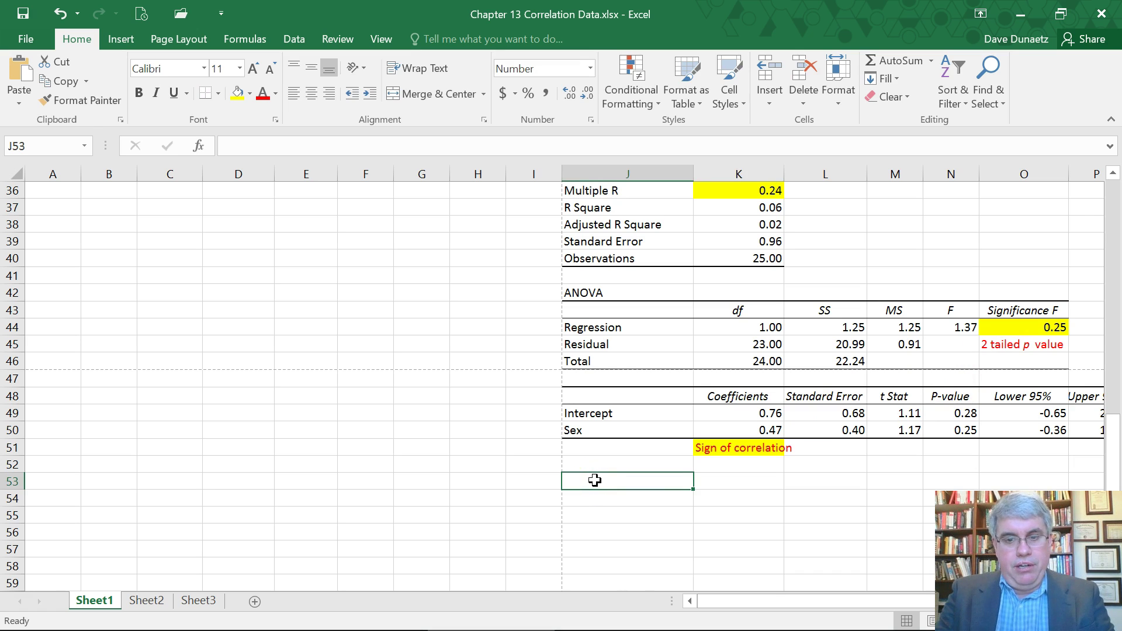
{"action": "type", "text": "1 tai"}
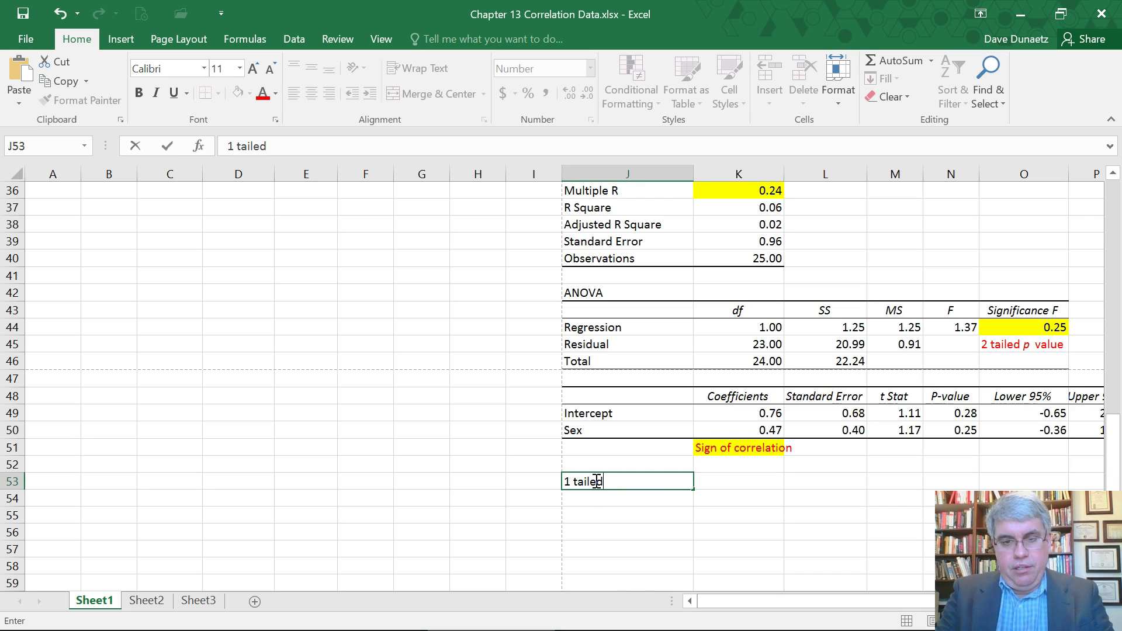
{"action": "type", "text": "led"}
{"action": "key", "text": "ctrl+i"}
{"action": "type", "text": "p"}
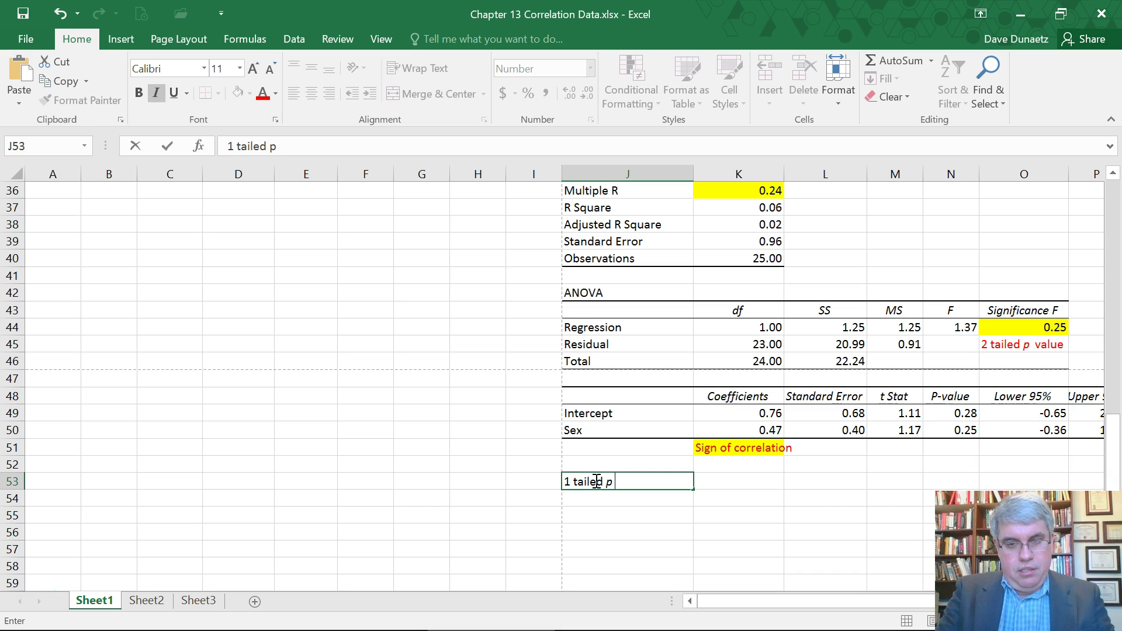
{"action": "key", "text": "ctrl+i"}
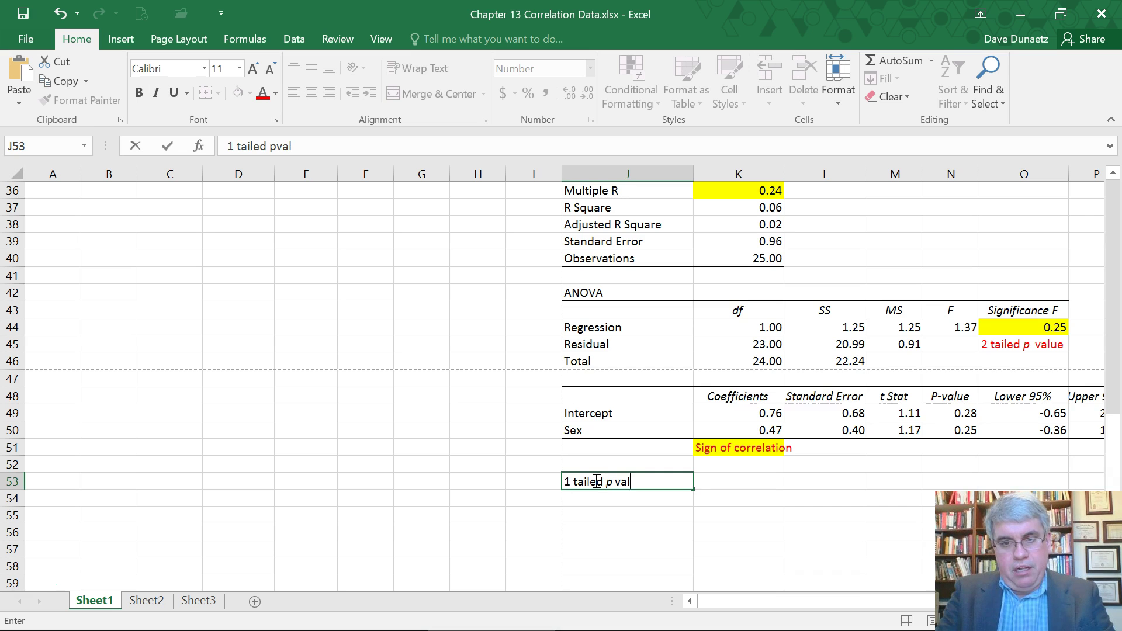
{"action": "type", "text": "value ="}
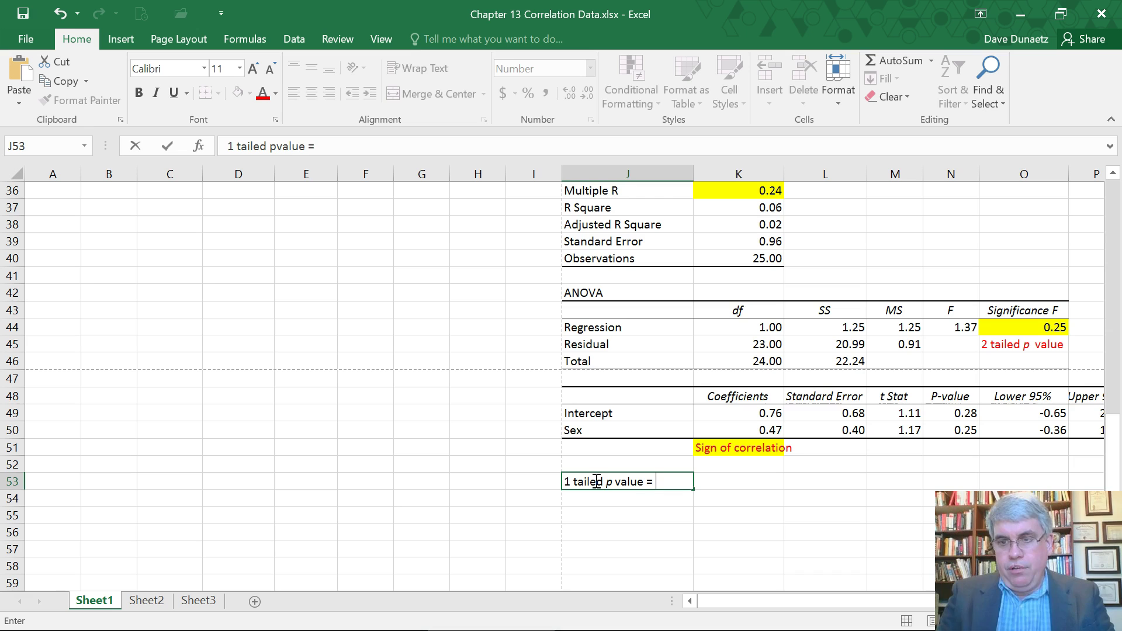
- After checking Significance F, complete it as '1 tailed p value = .13, not signficant.'
{"action": "left_click", "coordinate": [1026, 330]}
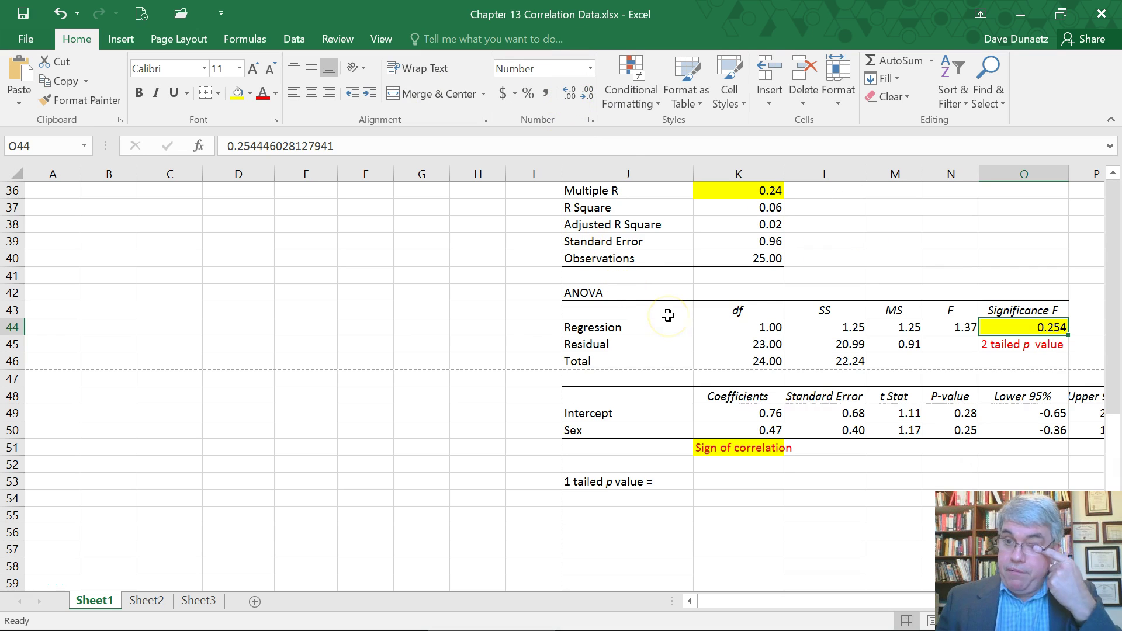
{"action": "left_click", "coordinate": [681, 483]}
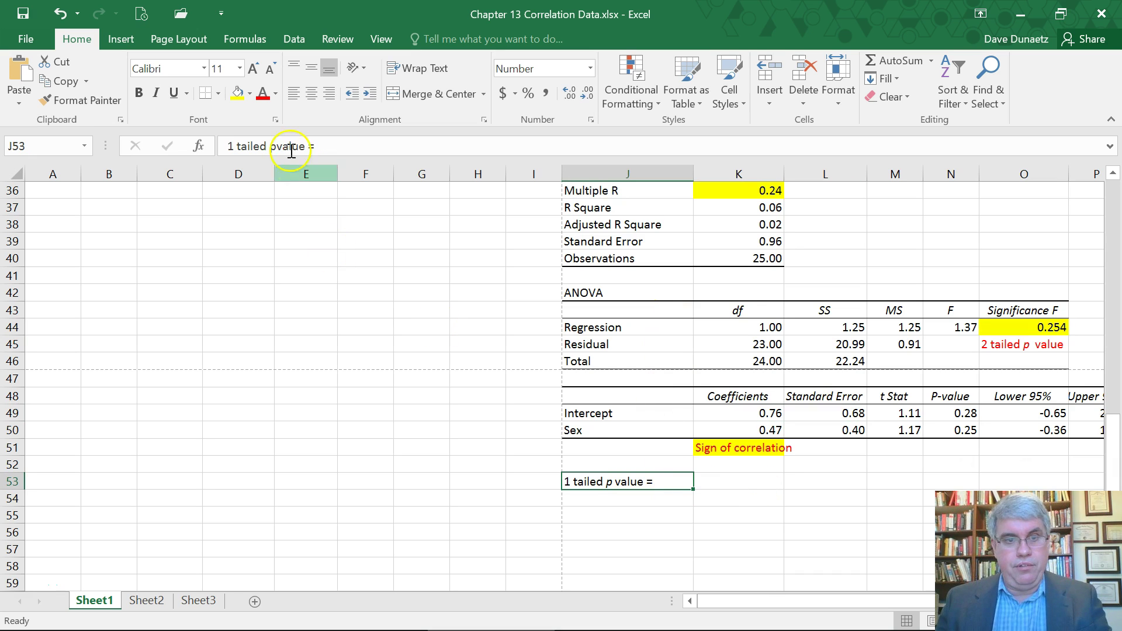
{"action": "left_click", "coordinate": [367, 146]}
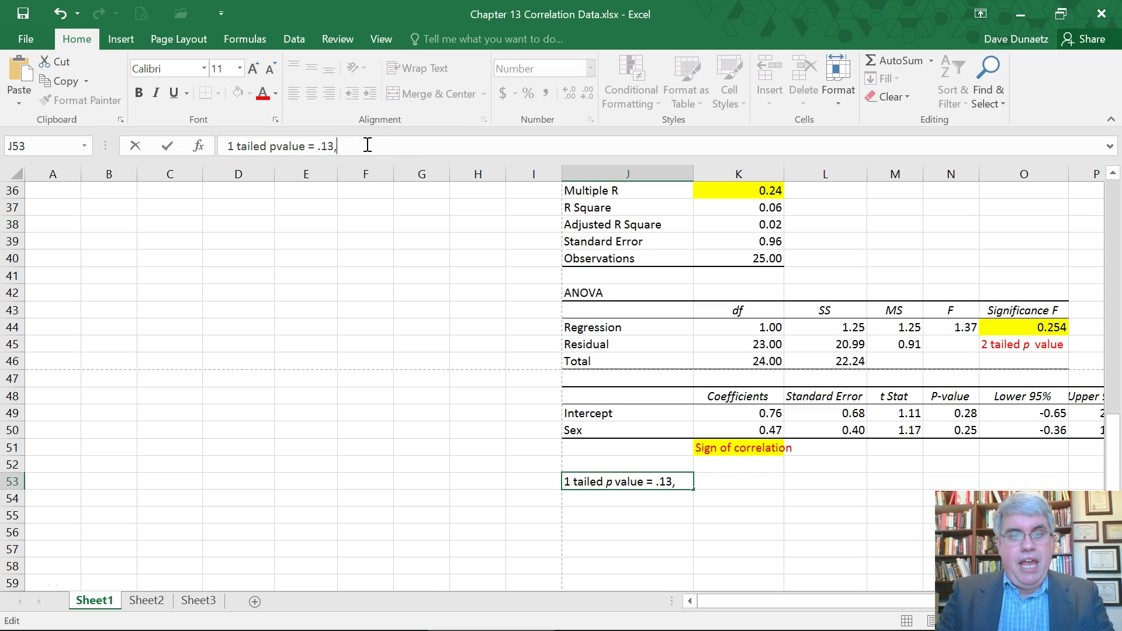
{"action": "type", "text": ".13, not "}
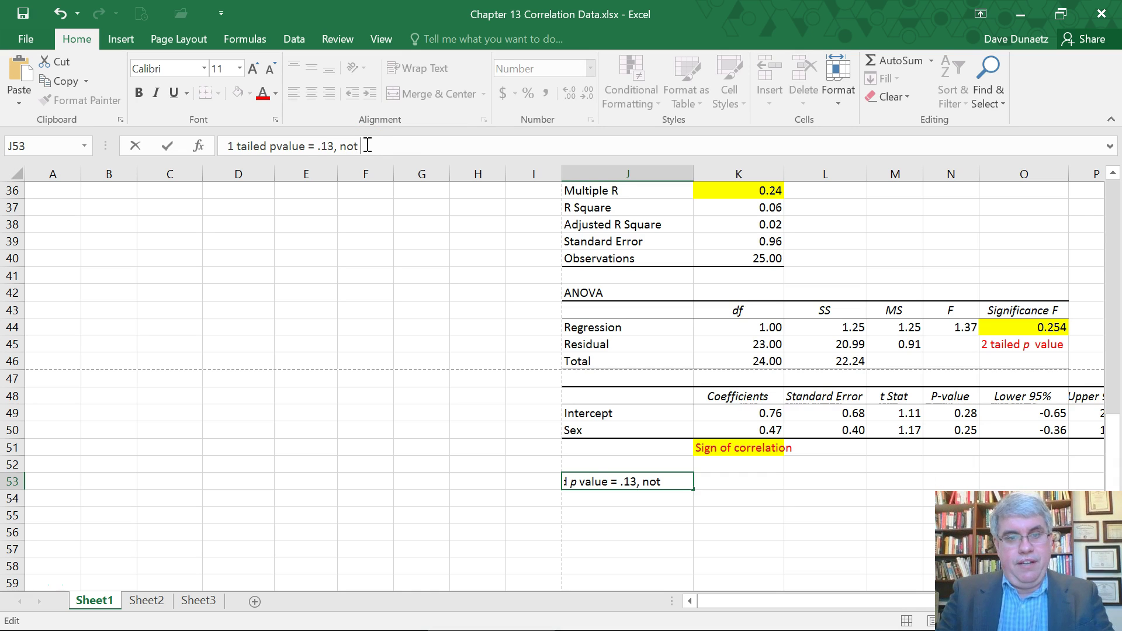
{"action": "type", "text": "signficant."}
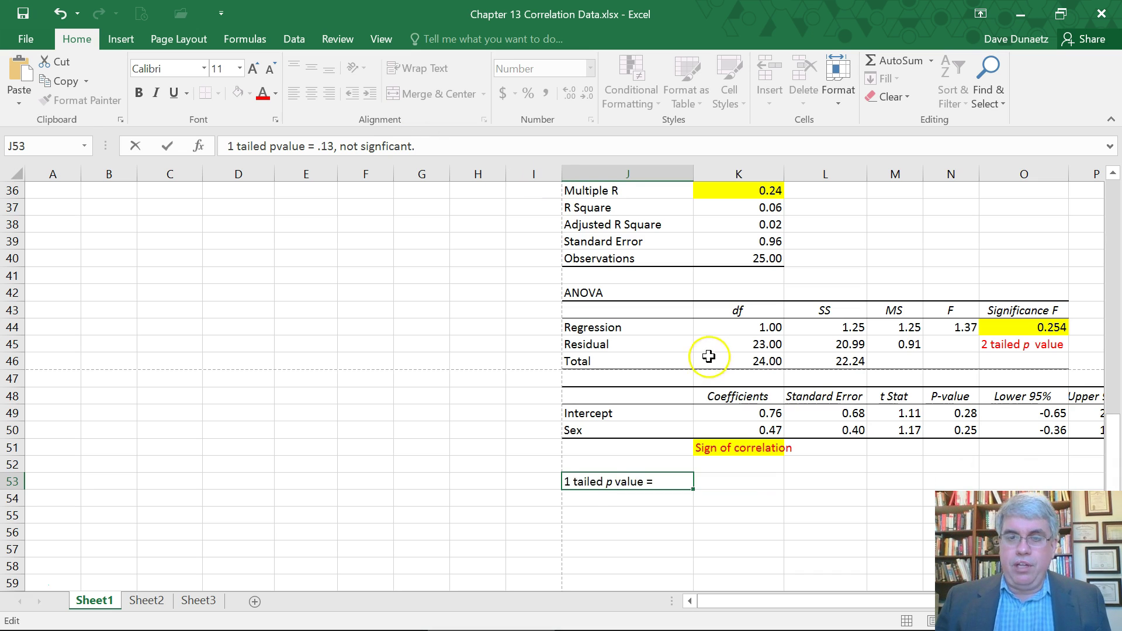
{"action": "scroll", "coordinate": [707, 355], "scroll_direction": "up", "scroll_amount": 2}
{"action": "scroll", "coordinate": [707, 355], "scroll_direction": "down", "scroll_amount": 2}
{"action": "scroll", "coordinate": [708, 354], "scroll_direction": "up", "scroll_amount": 1}
{"action": "scroll", "coordinate": [709, 354], "scroll_direction": "down", "scroll_amount": 1}
{"action": "key", "text": "Return"}
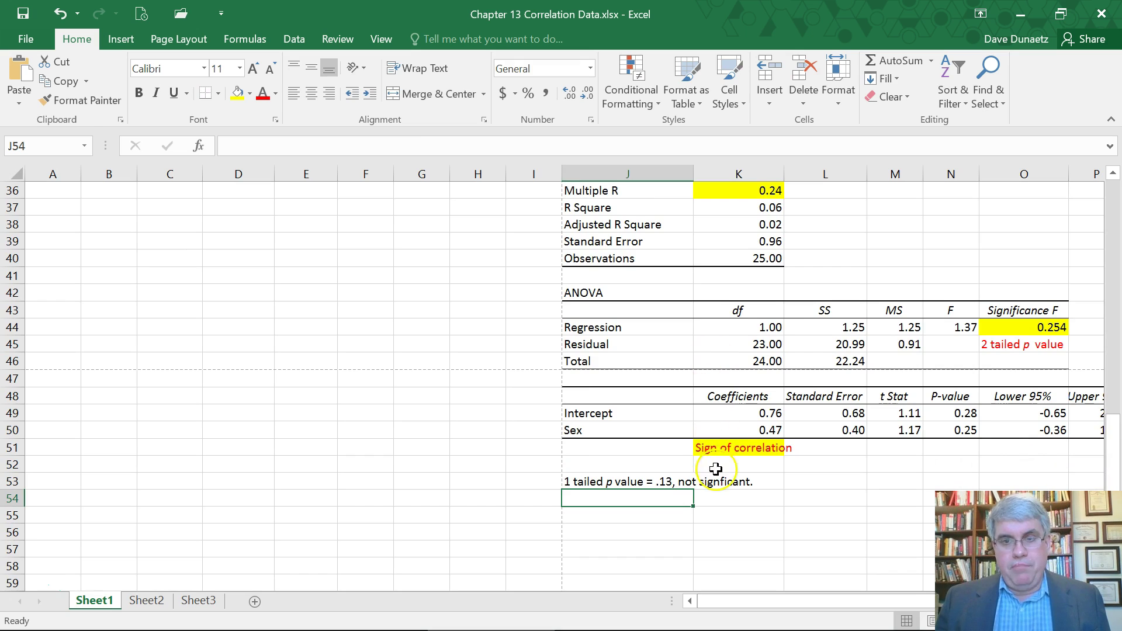
{"action": "scroll", "coordinate": [716, 365], "scroll_direction": "up", "scroll_amount": 1}
{"action": "scroll", "coordinate": [718, 369], "scroll_direction": "up", "scroll_amount": 2}
{"action": "scroll", "coordinate": [754, 412], "scroll_direction": "down", "scroll_amount": 2}
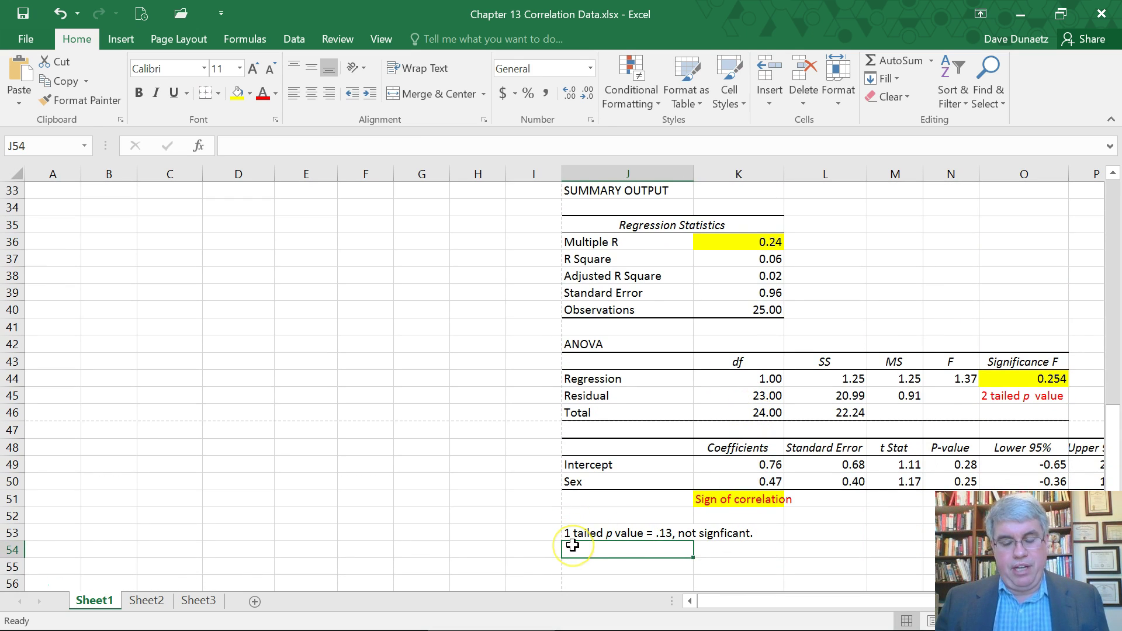
- Type 'N = 25' in J54 under the 1 tailed p value conclusion
{"action": "type", "text": "N = 25"}
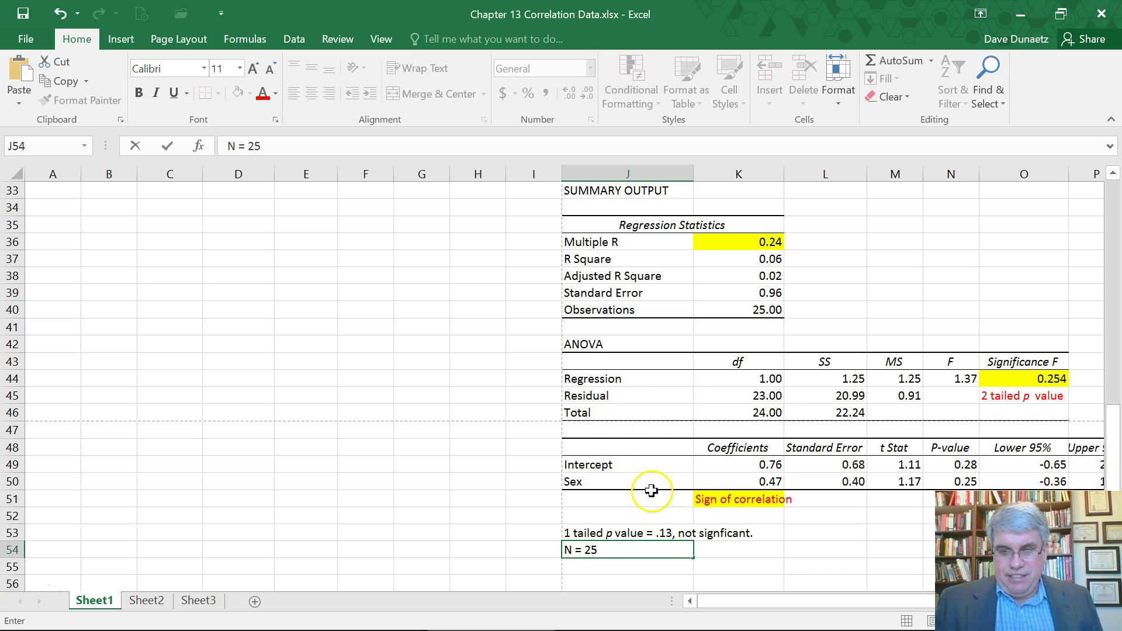
{"action": "left_click", "coordinate": [638, 581]}
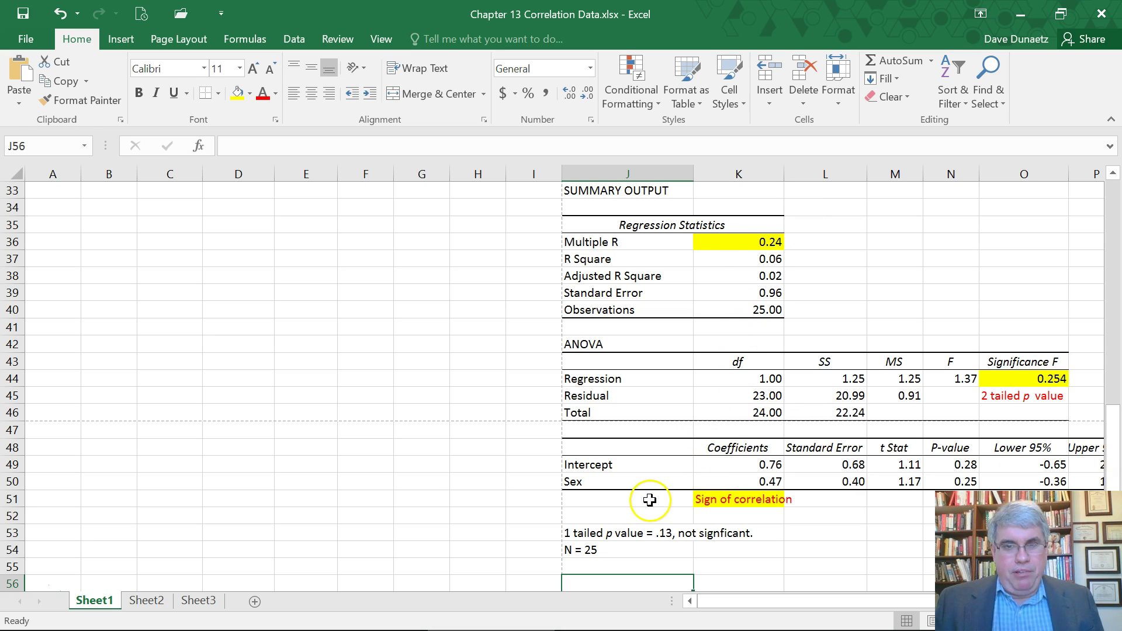
{"action": "scroll", "coordinate": [596, 466], "scroll_direction": "up", "scroll_amount": 11}
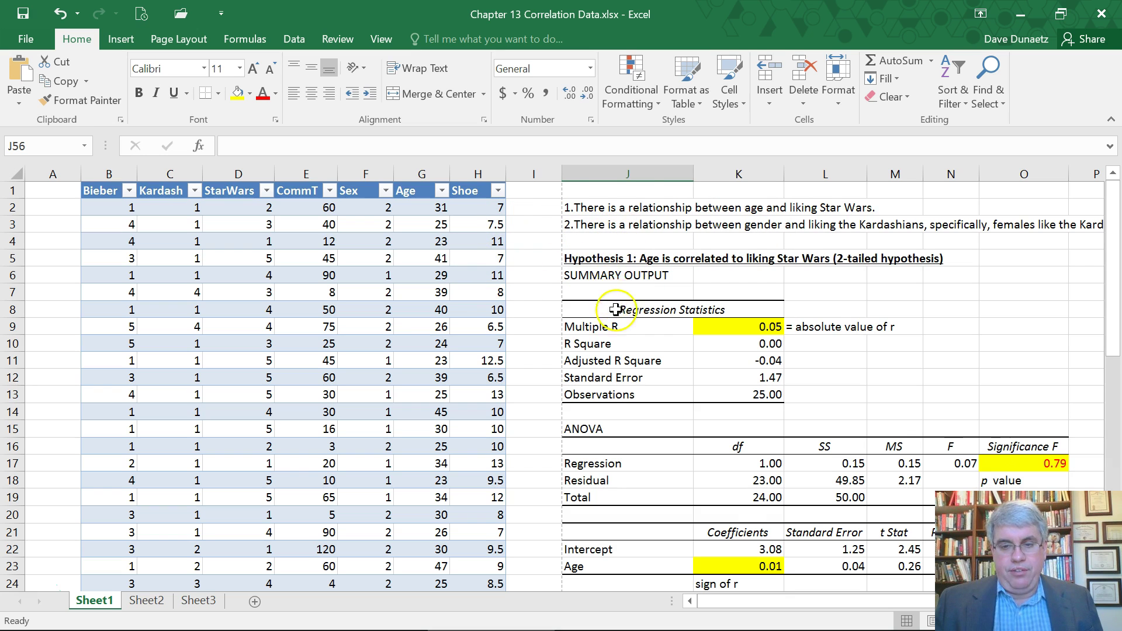
{"action": "scroll", "coordinate": [607, 286], "scroll_direction": "down", "scroll_amount": 6}
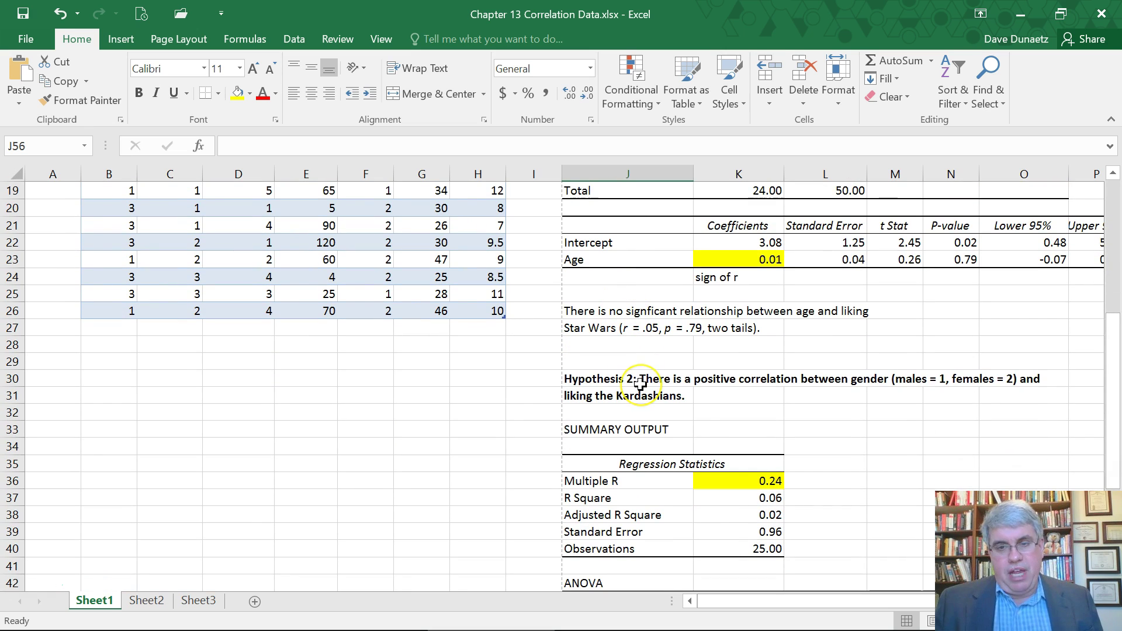